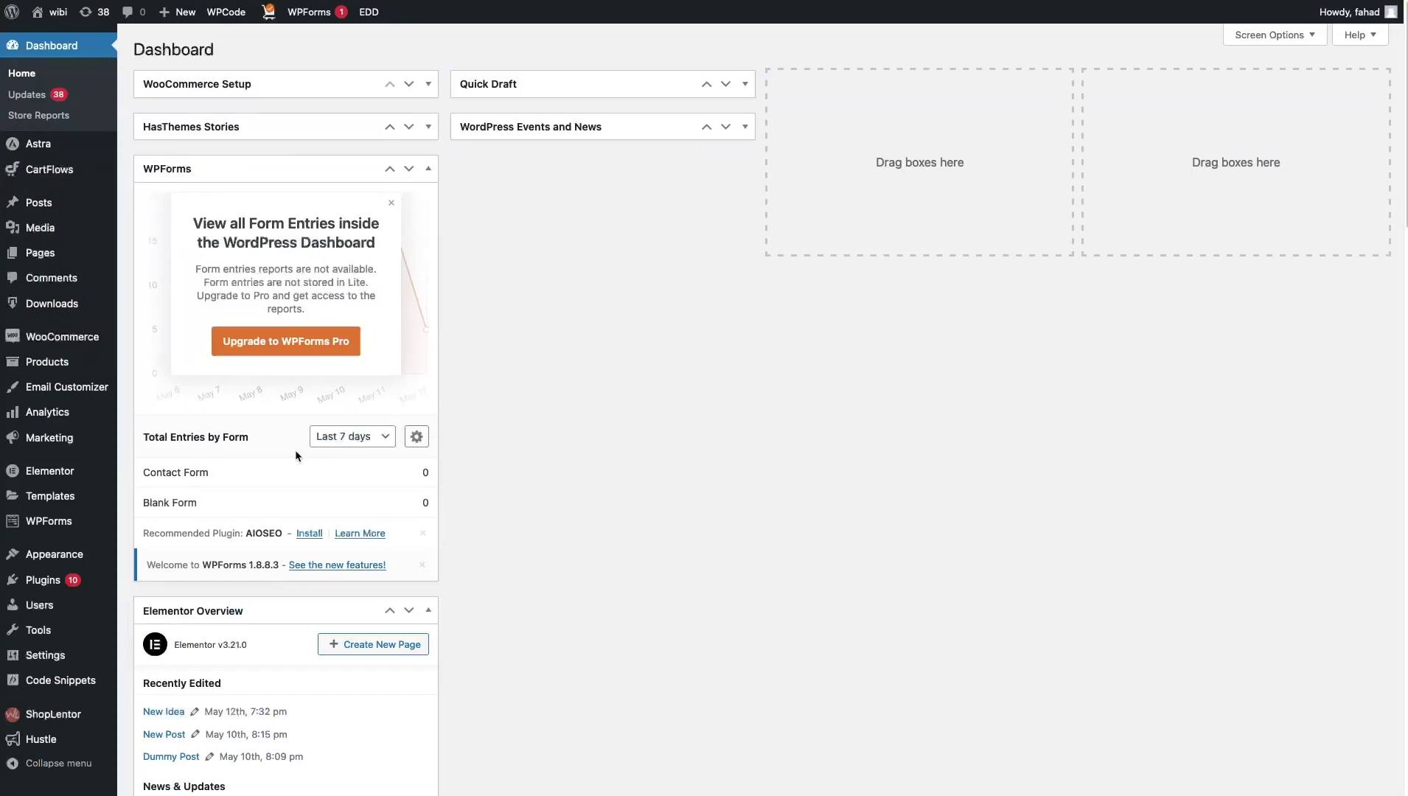
# Search the WordPress theme directory for "astra" to check the Astra theme's installation status
pyautogui.moveTo(77, 564)
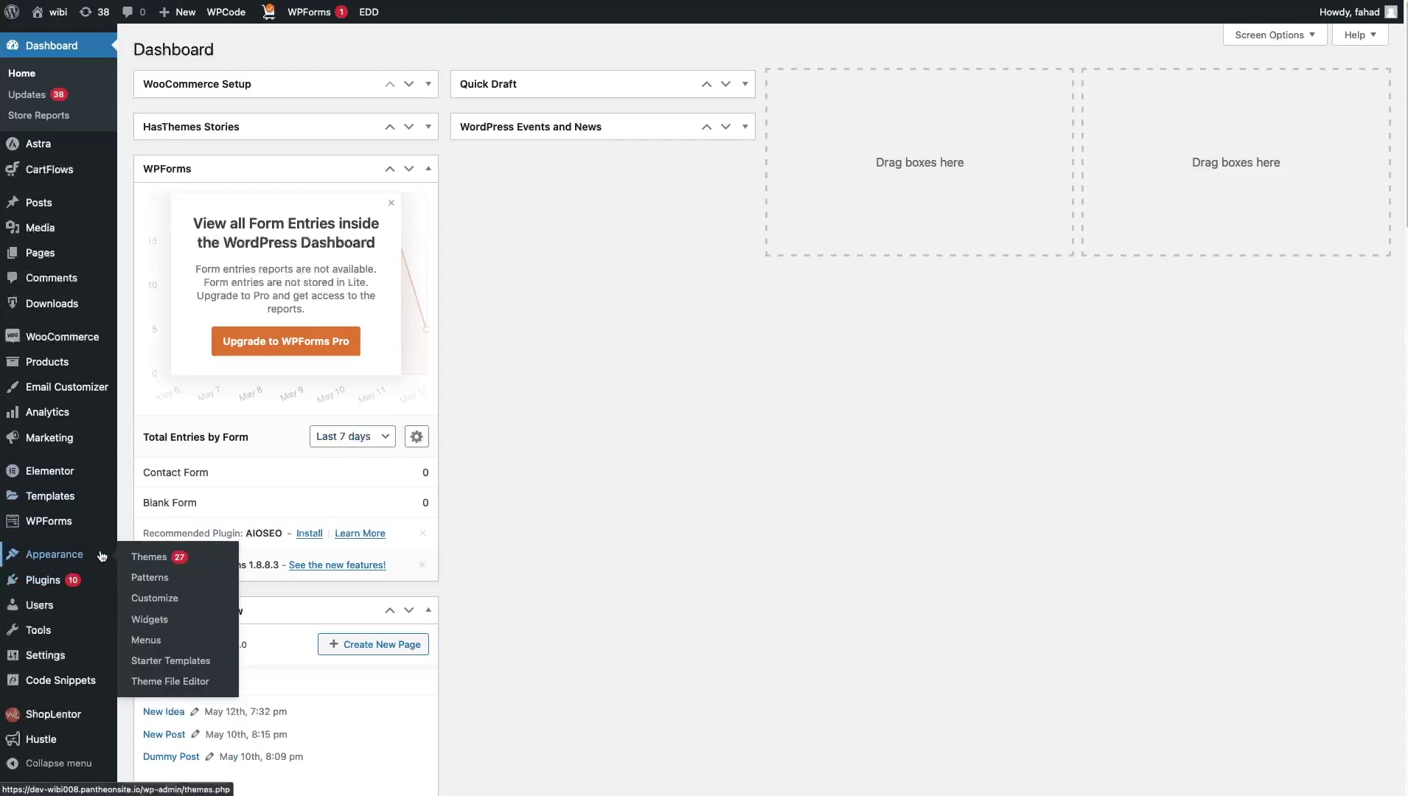
pyautogui.click(165, 559)
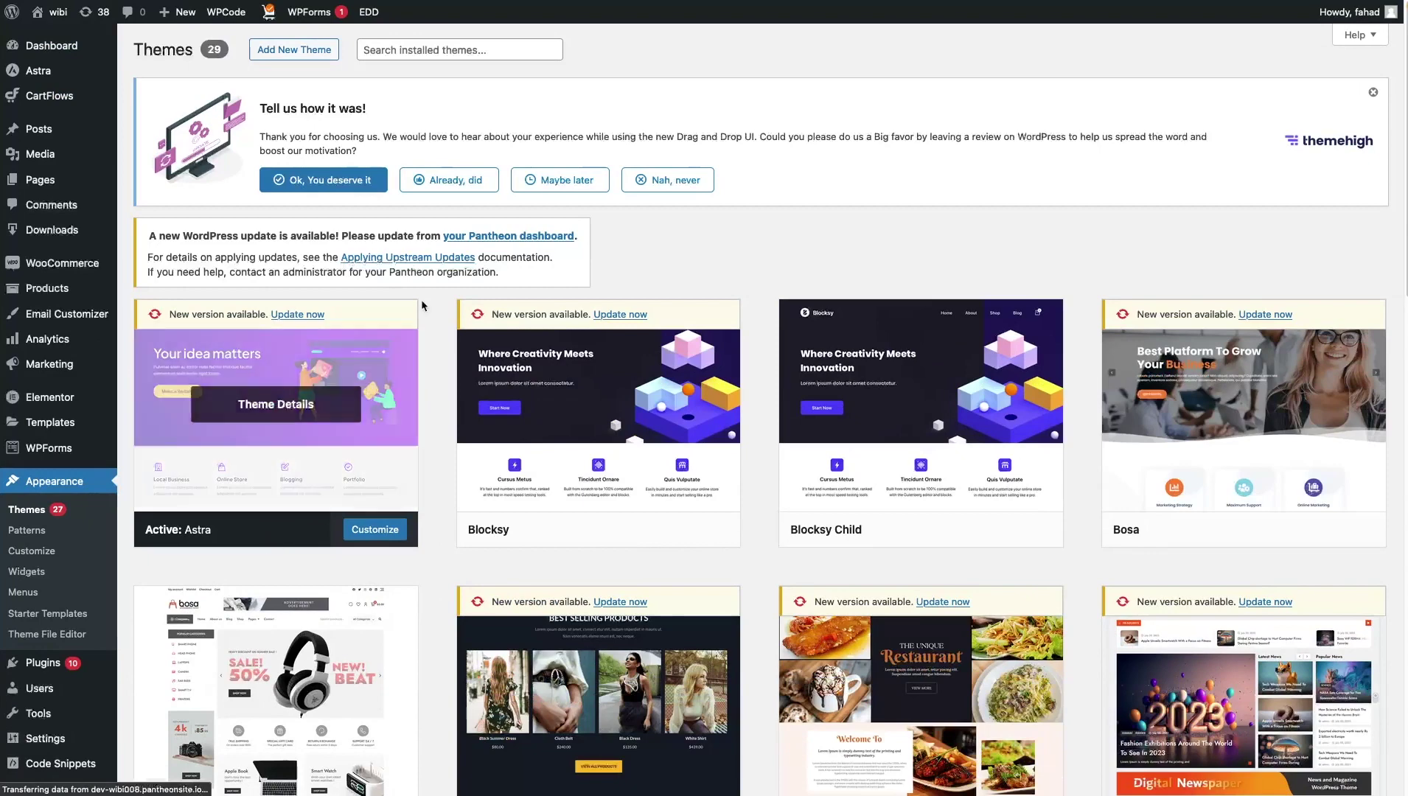
pyautogui.click(306, 51)
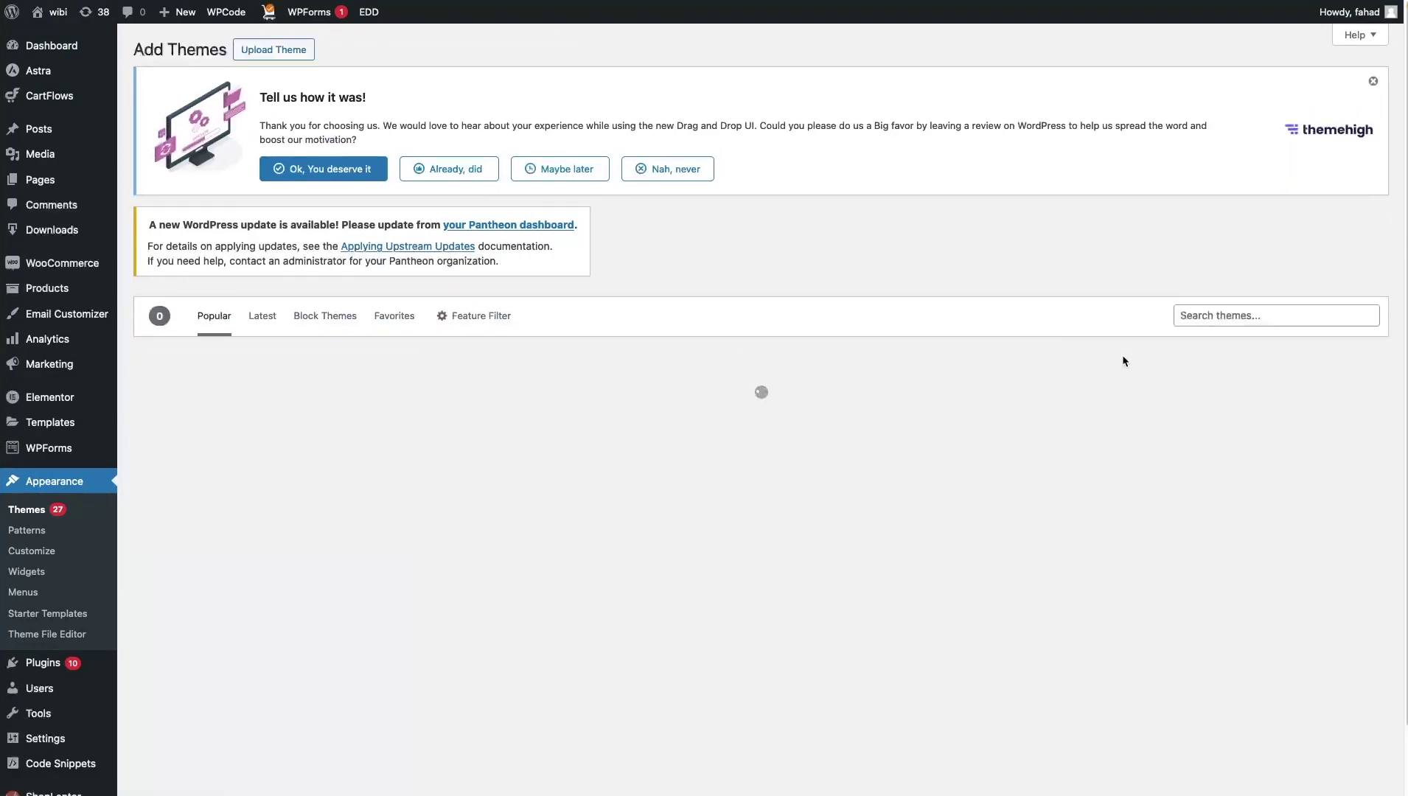
pyautogui.click(1227, 314)
pyautogui.write('astra')
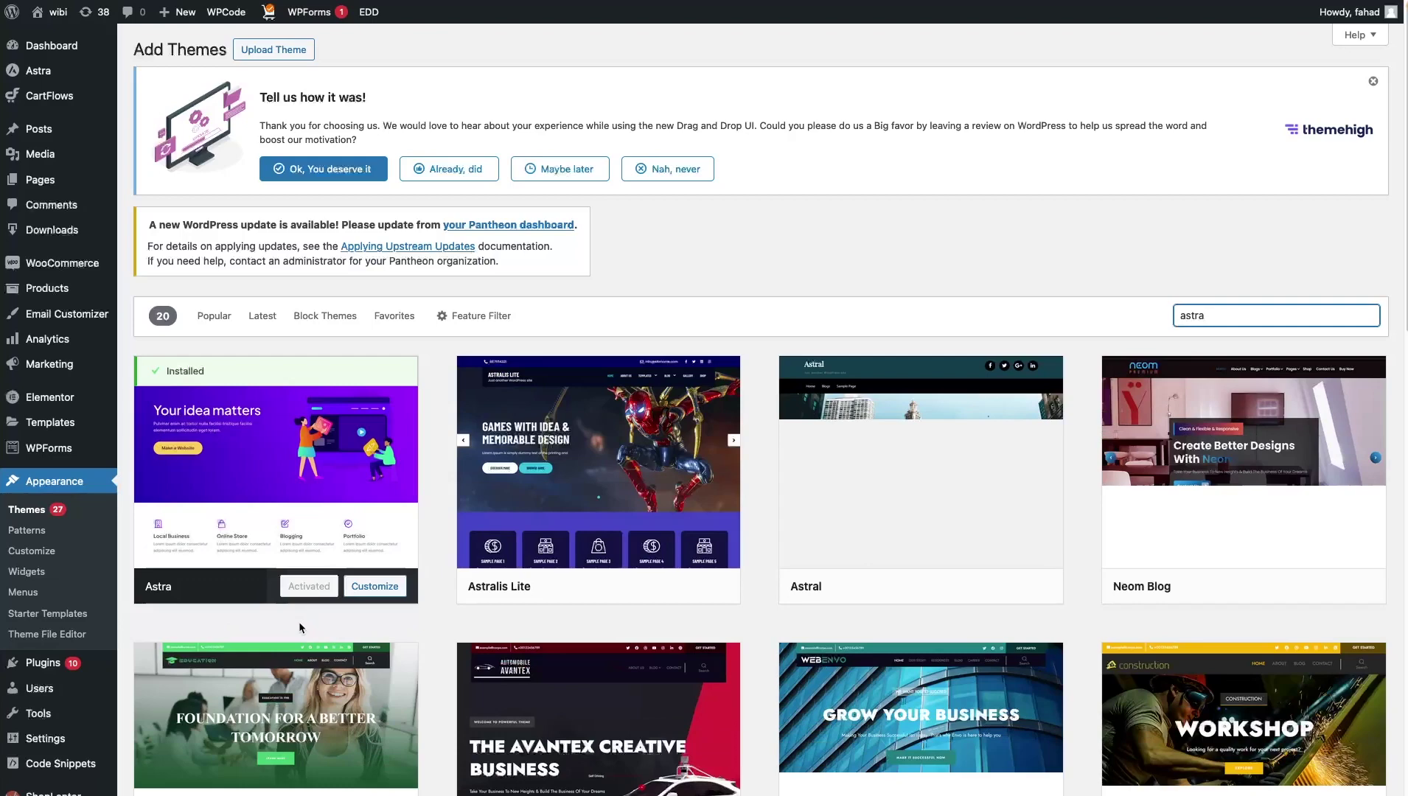
pyautogui.moveTo(545, 586)
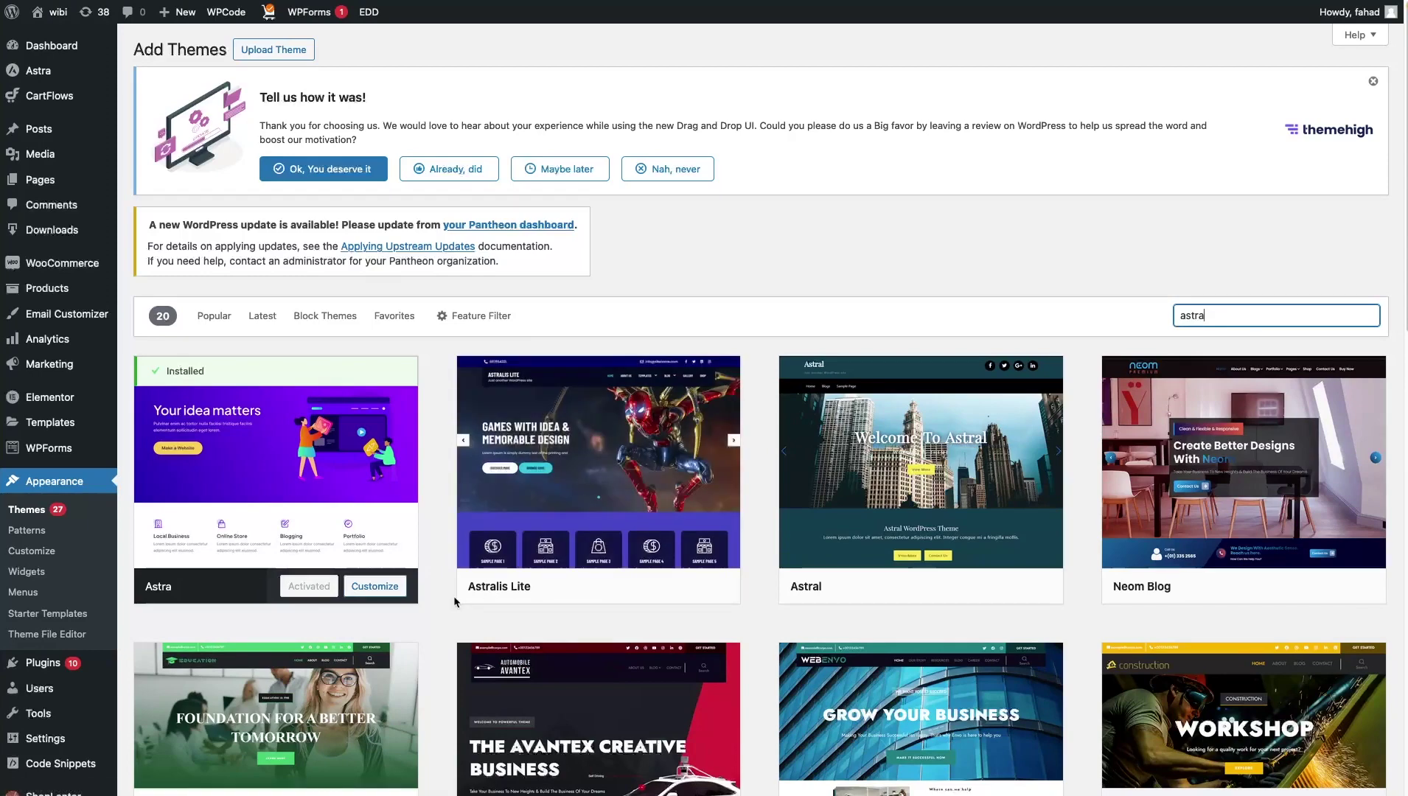
# Find the Max Mega Menu plugin by searching for "max mega menu", and install and activate it
pyautogui.moveTo(47, 666)
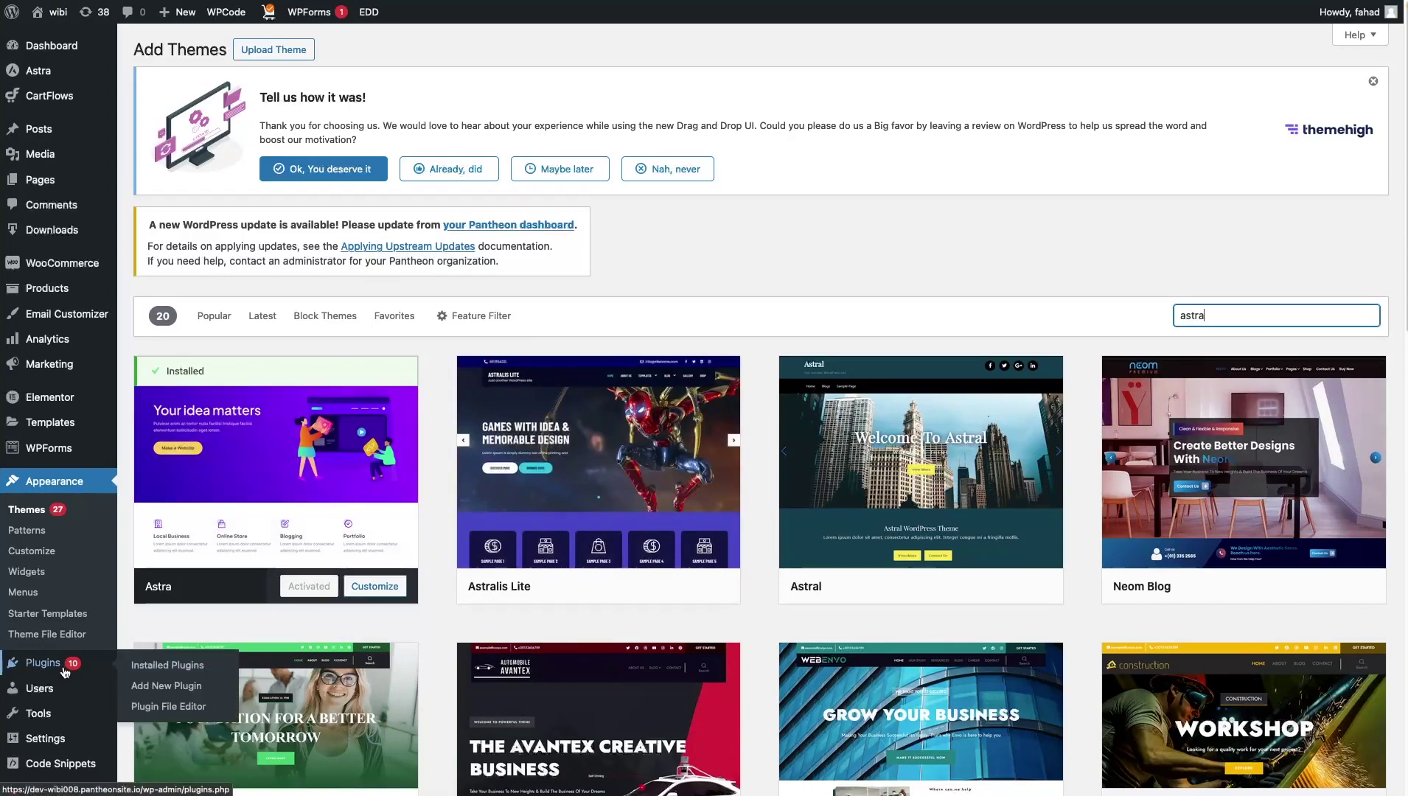
pyautogui.click(152, 698)
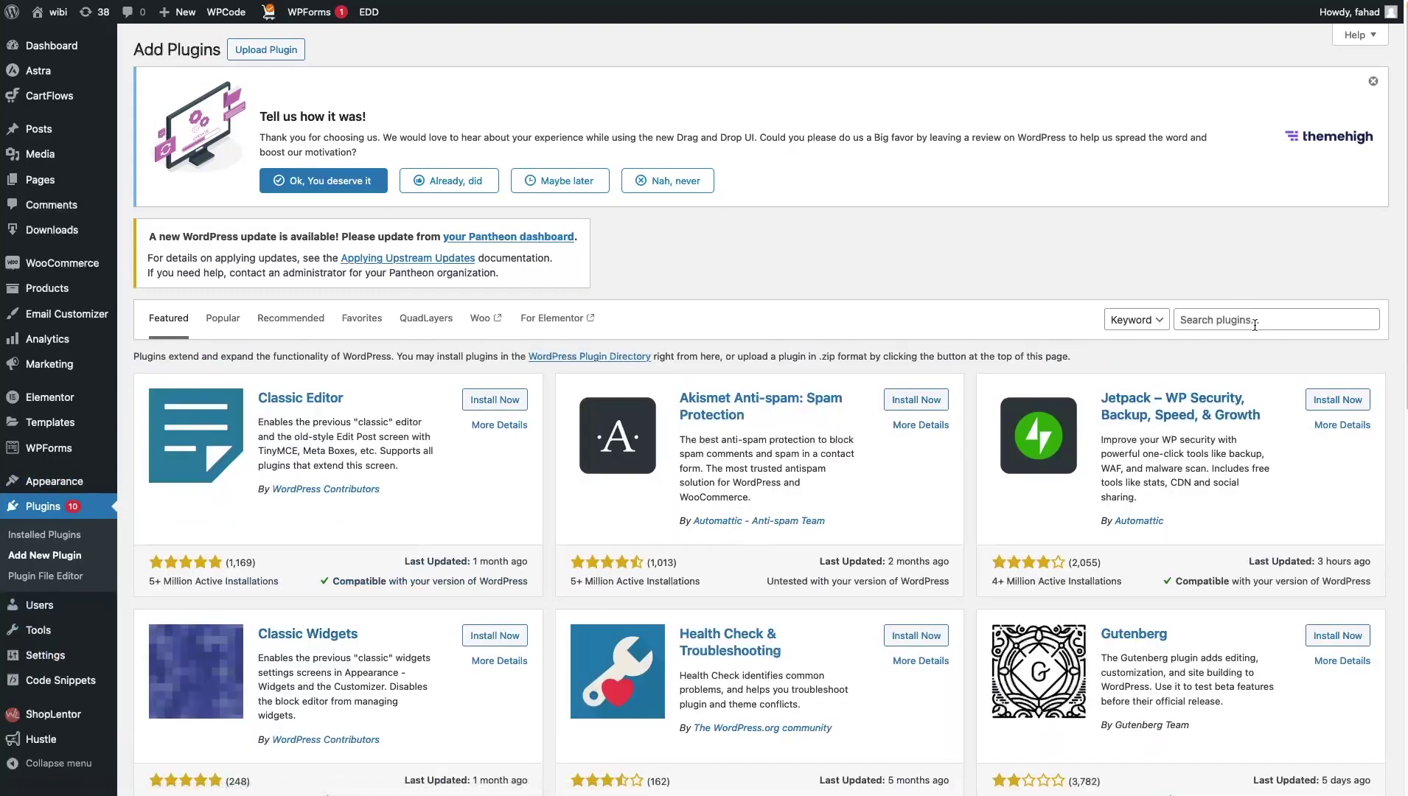
pyautogui.click(1254, 321)
pyautogui.write('max mega menu')
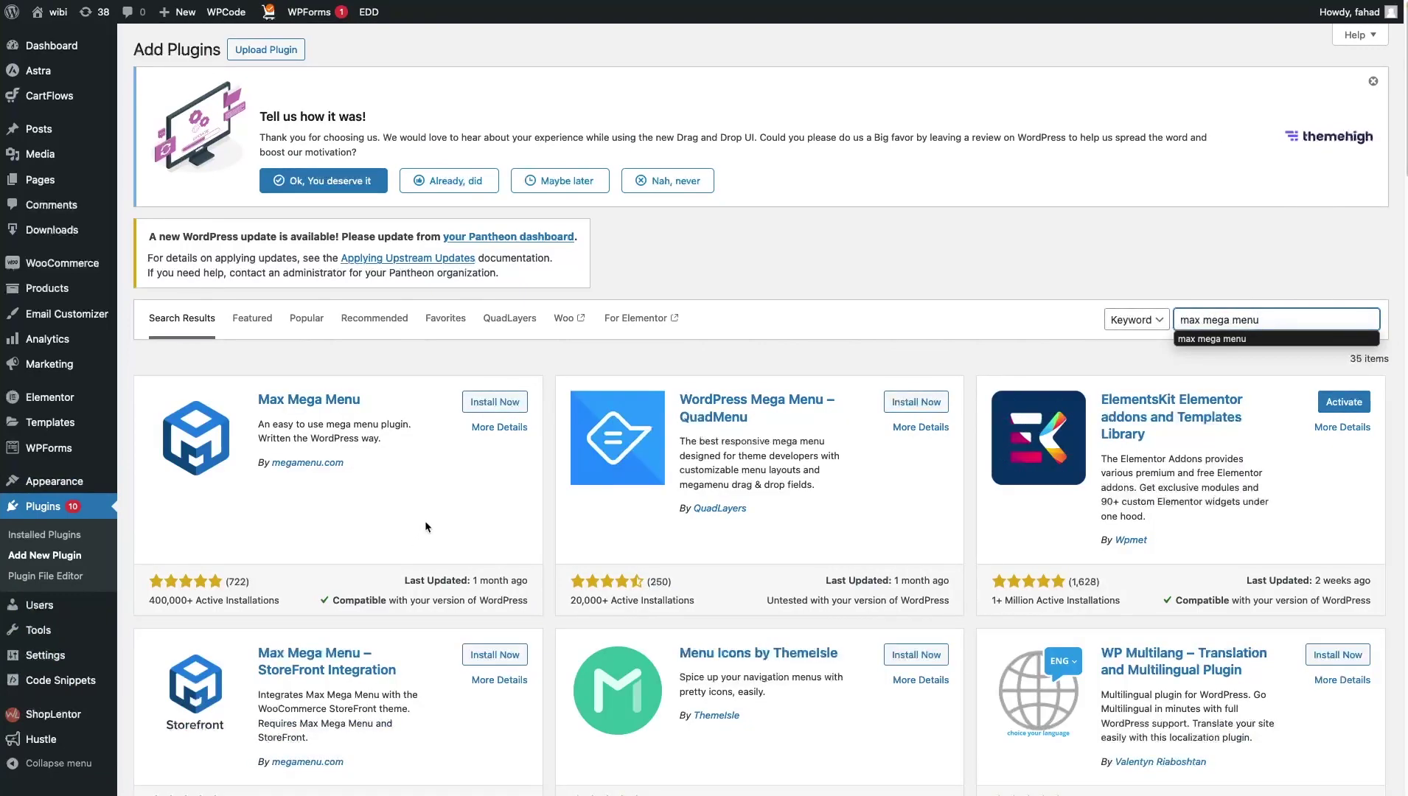
pyautogui.click(491, 402)
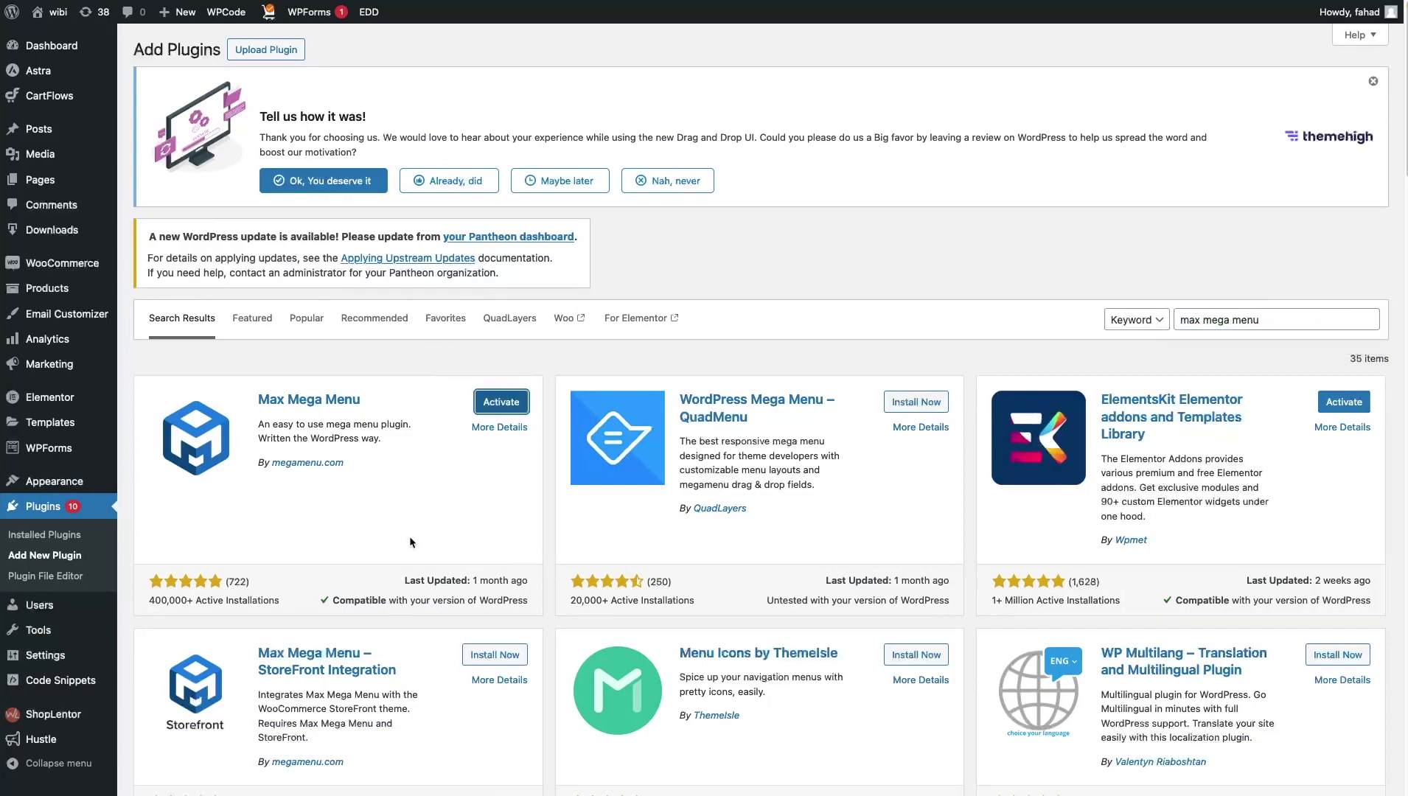
pyautogui.click(504, 403)
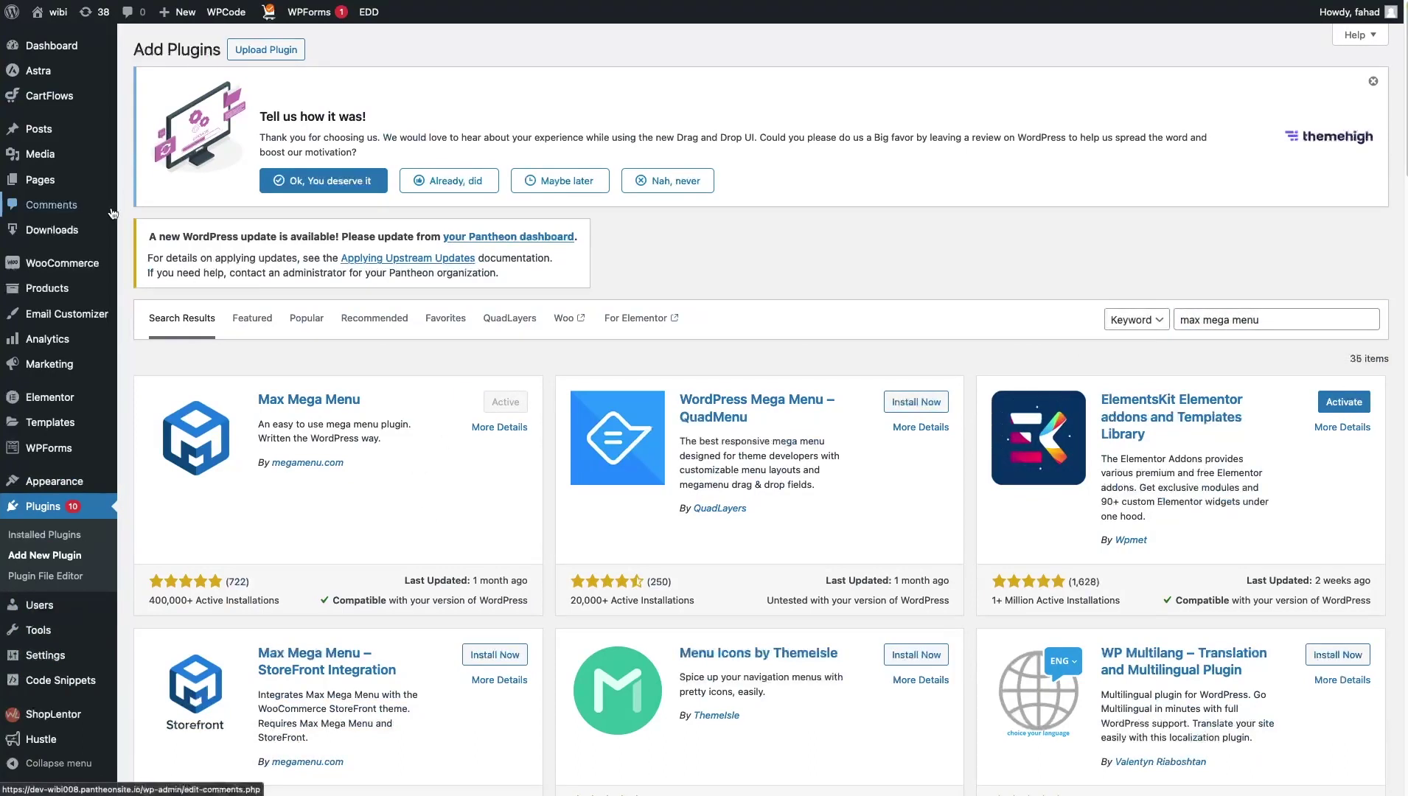
# Check the header navigation menu on the live site in a separate tab and return to the admin page
pyautogui.moveTo(58, 11)
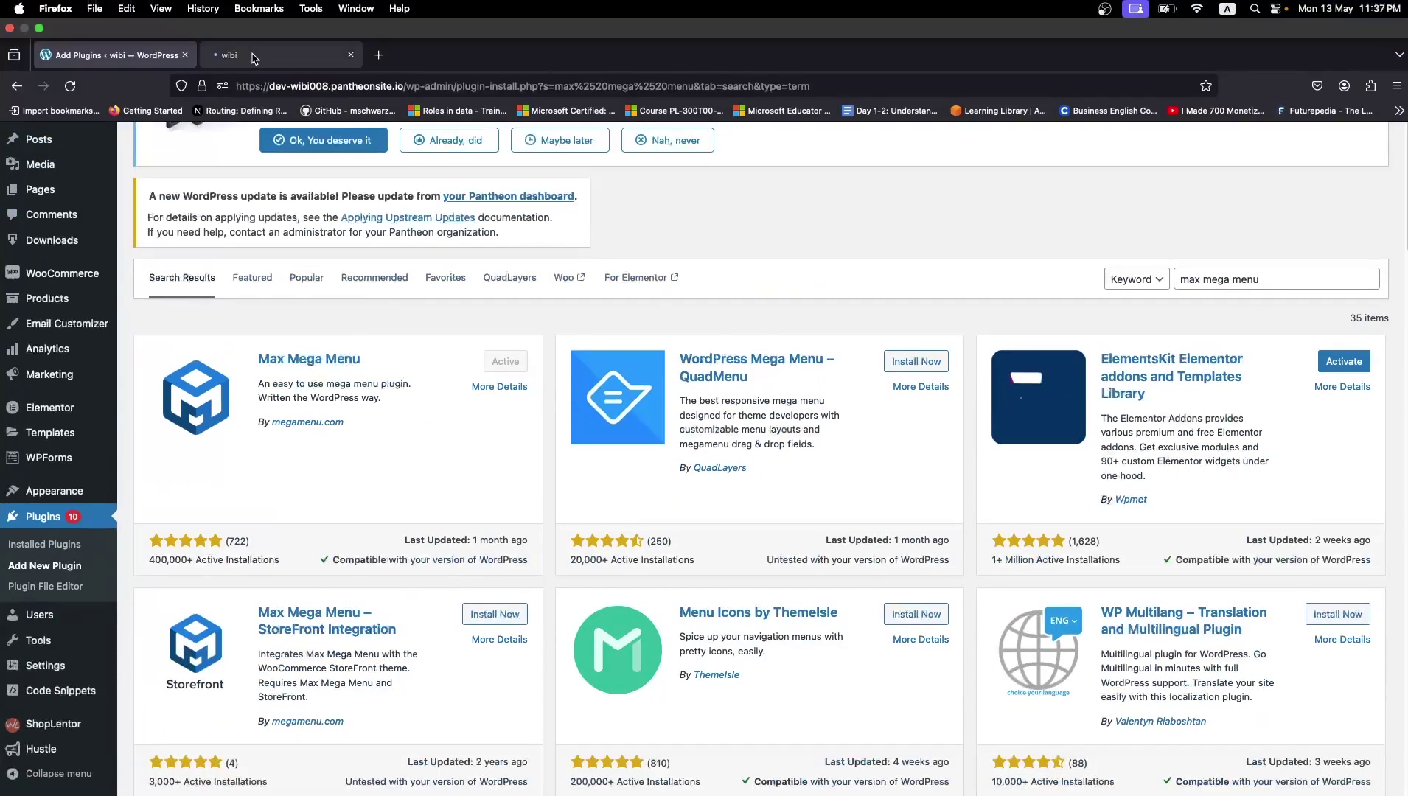
pyautogui.click(63, 51)
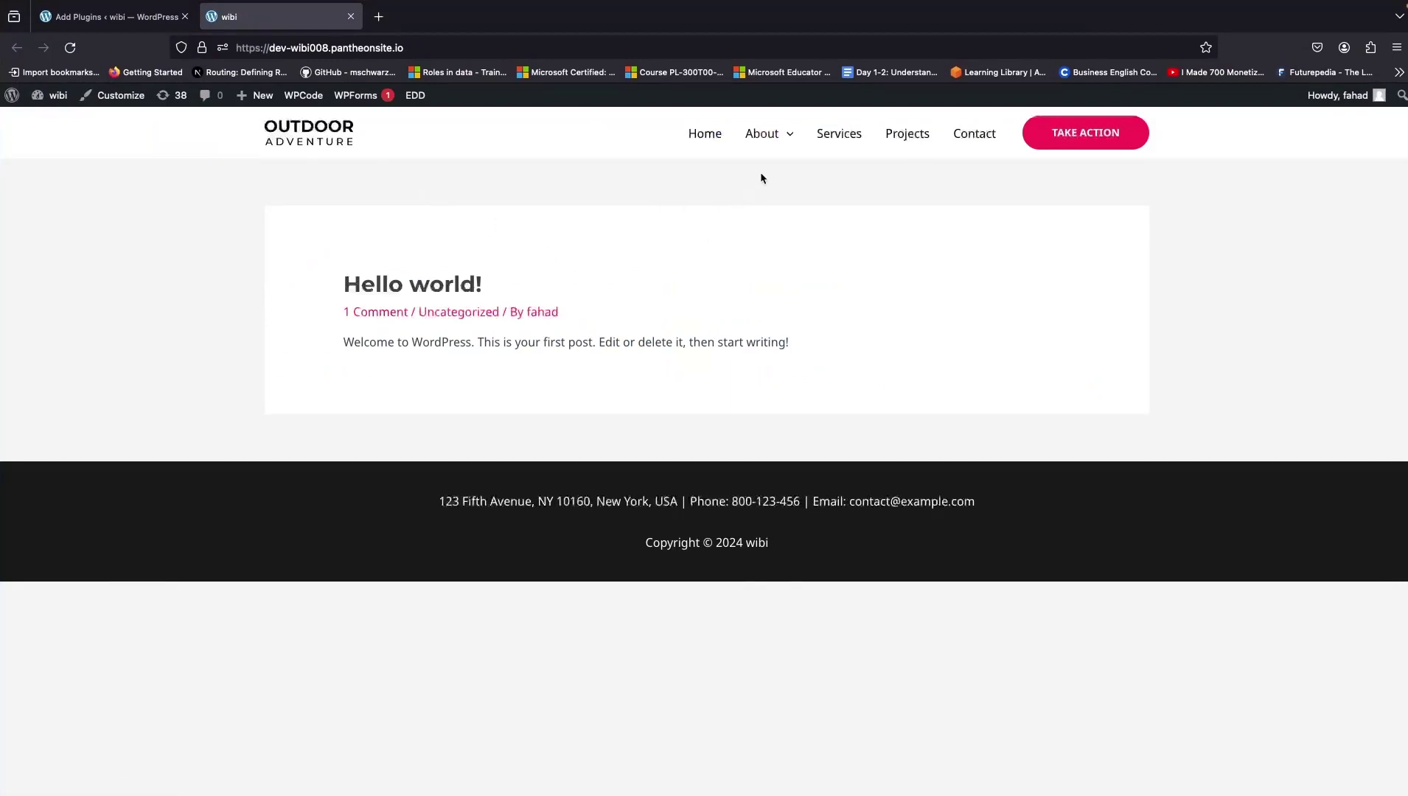
pyautogui.moveTo(786, 144)
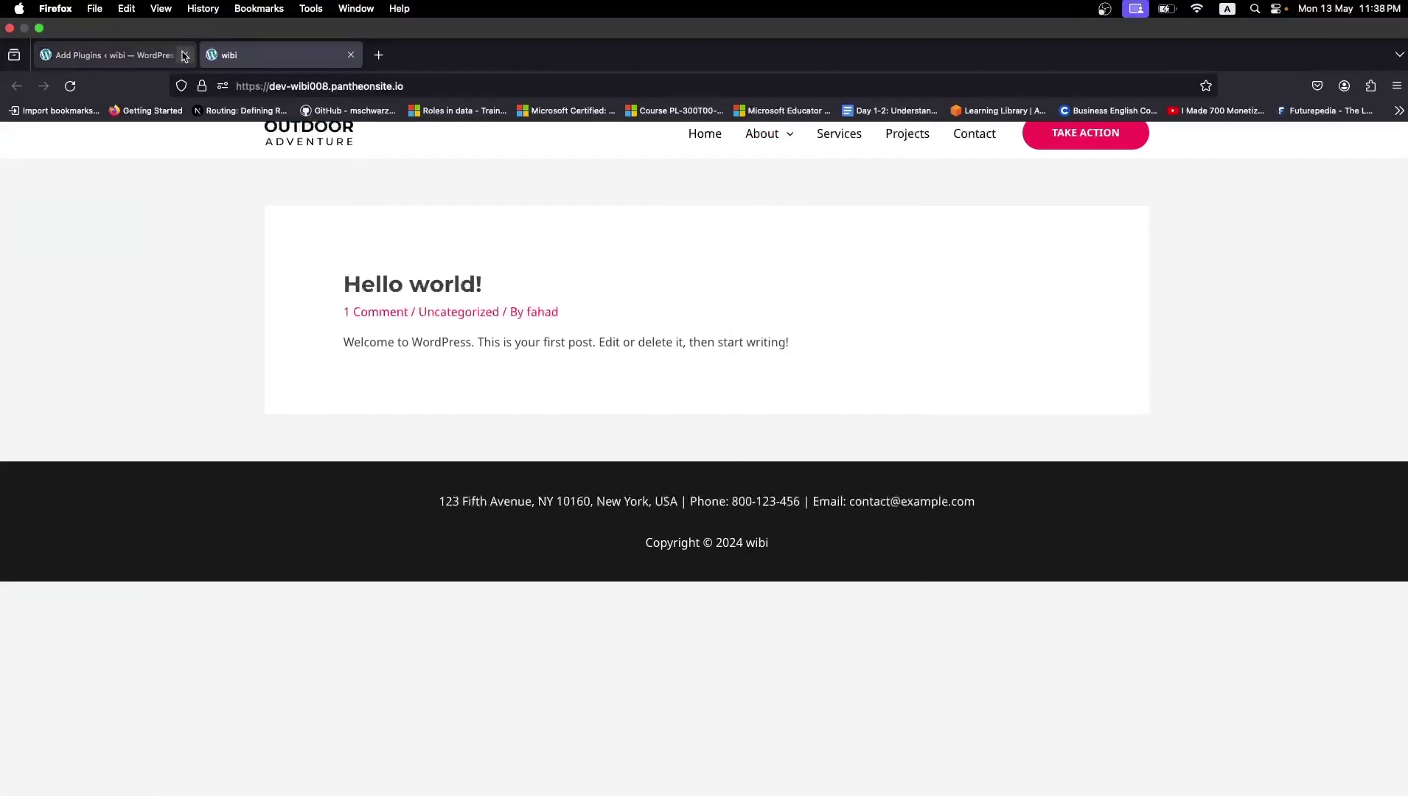
pyautogui.click(158, 55)
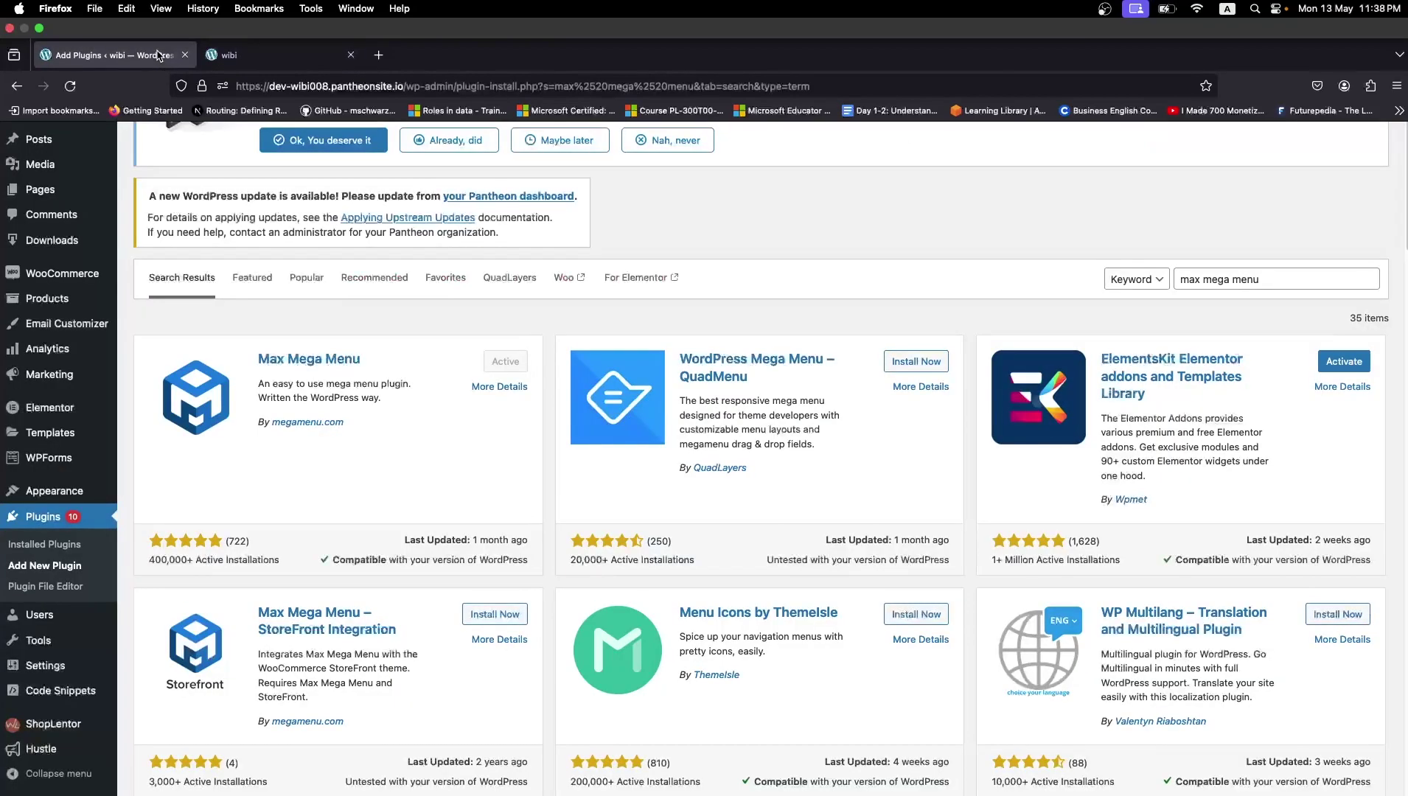
# Reload the admin page and open the Mega Menu plugin's Menu Locations settings
pyautogui.moveTo(57, 322)
pyautogui.scroll(-3, 58, 322)
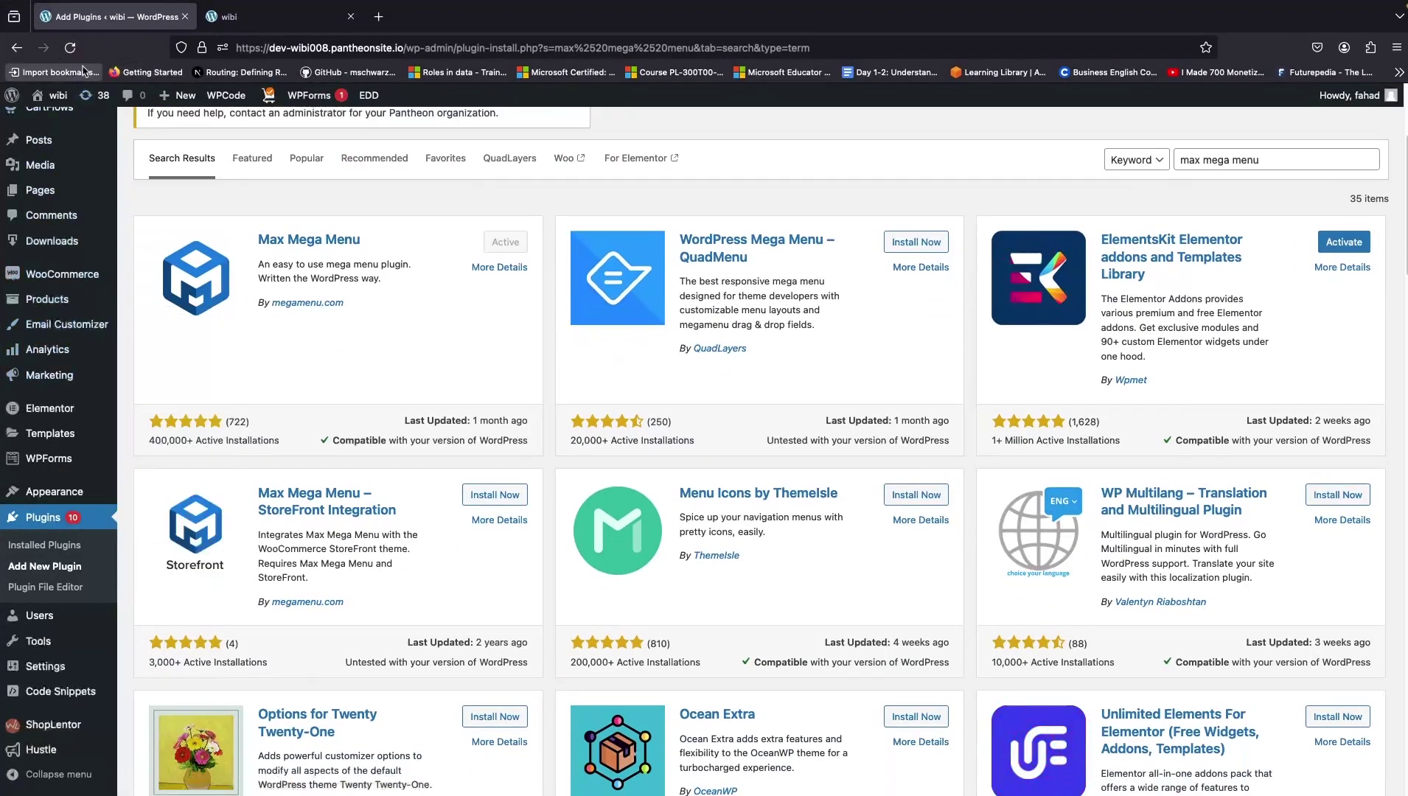
pyautogui.click(70, 47)
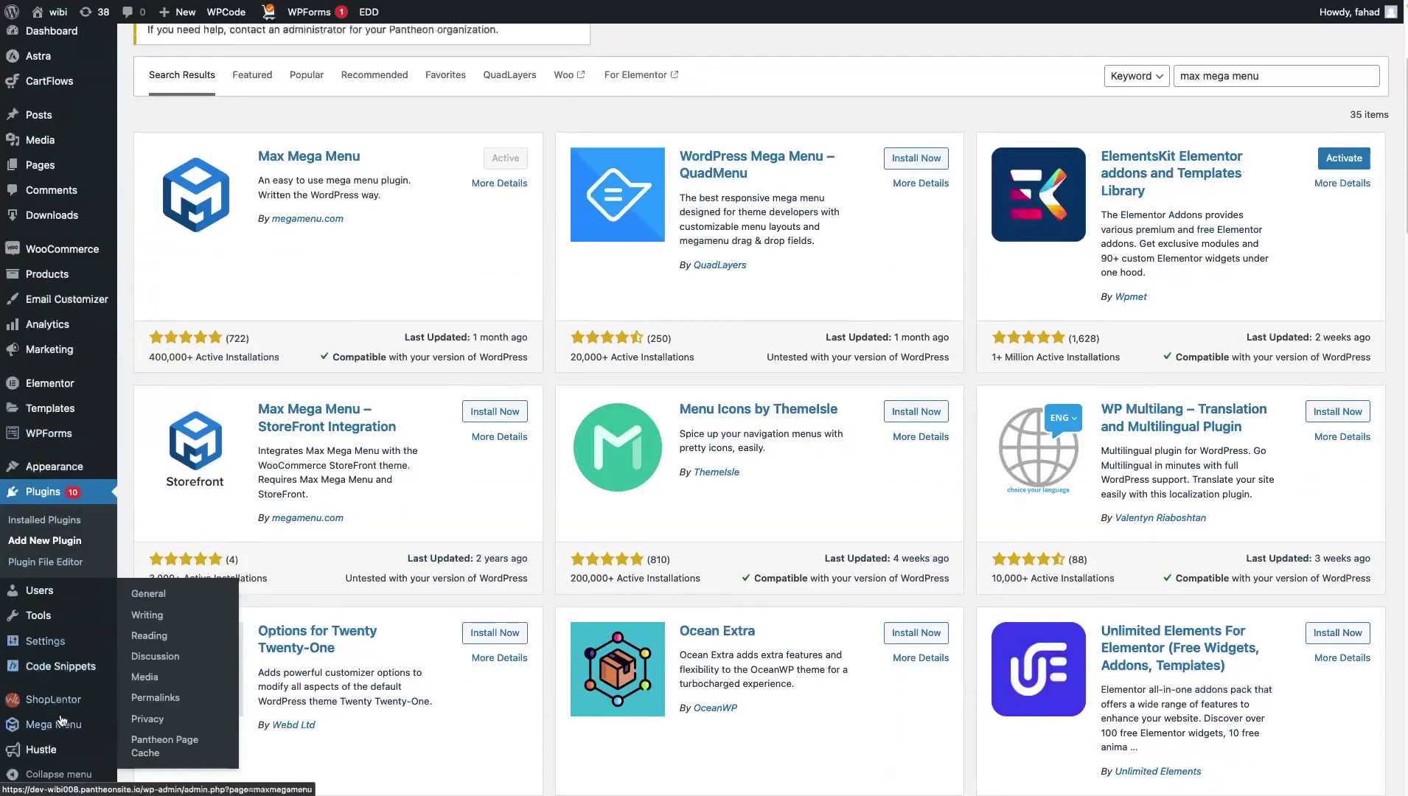
pyautogui.moveTo(56, 728)
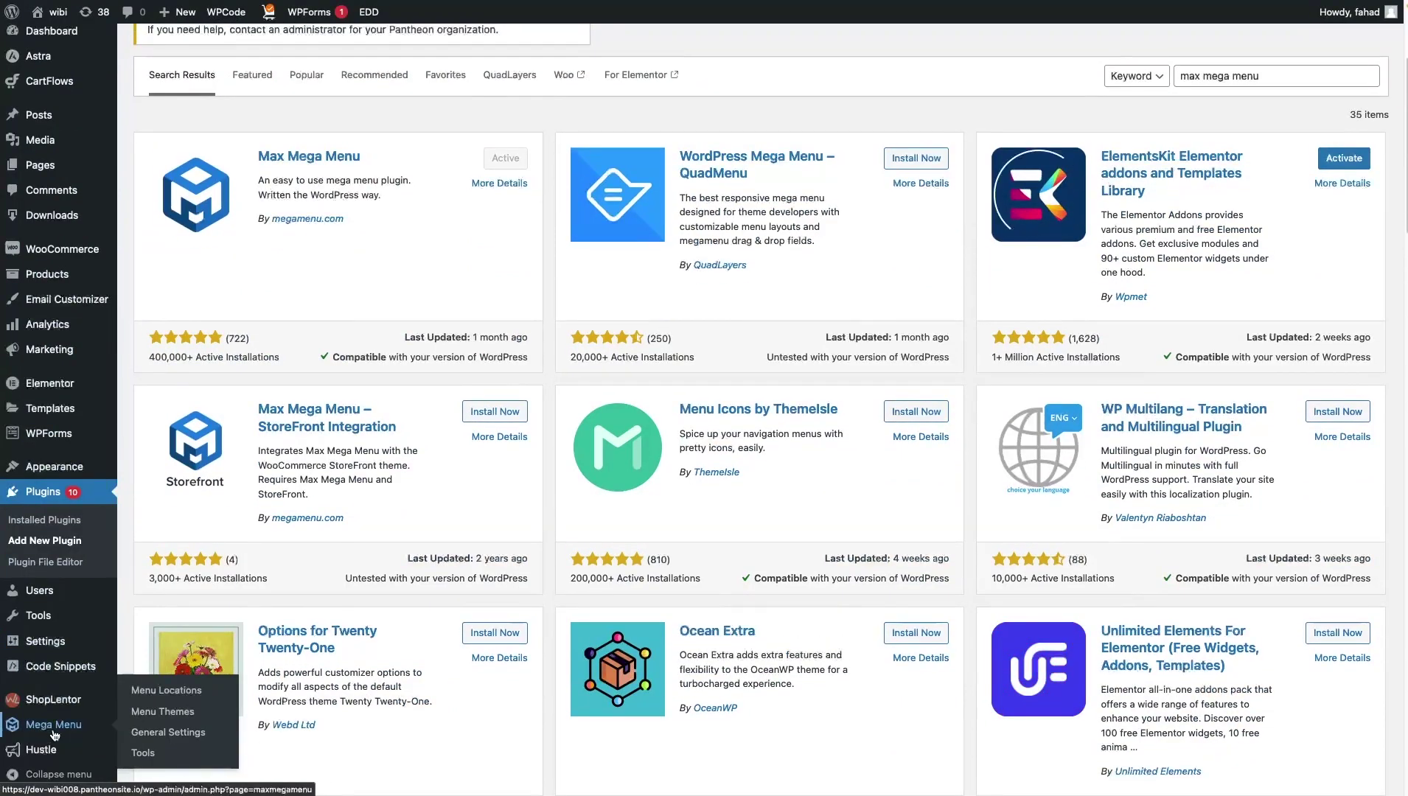
pyautogui.click(54, 729)
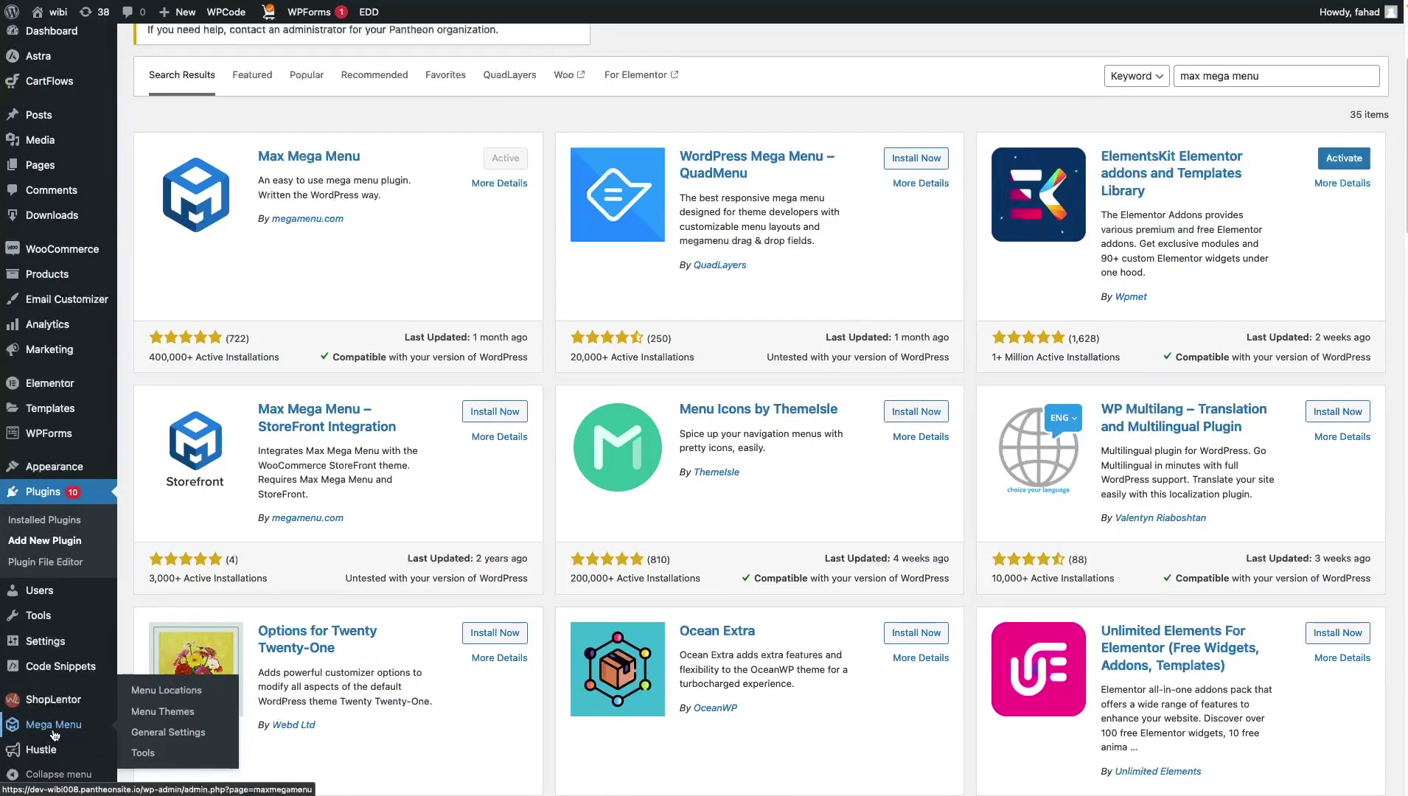
pyautogui.scroll(-1, 405, 531)
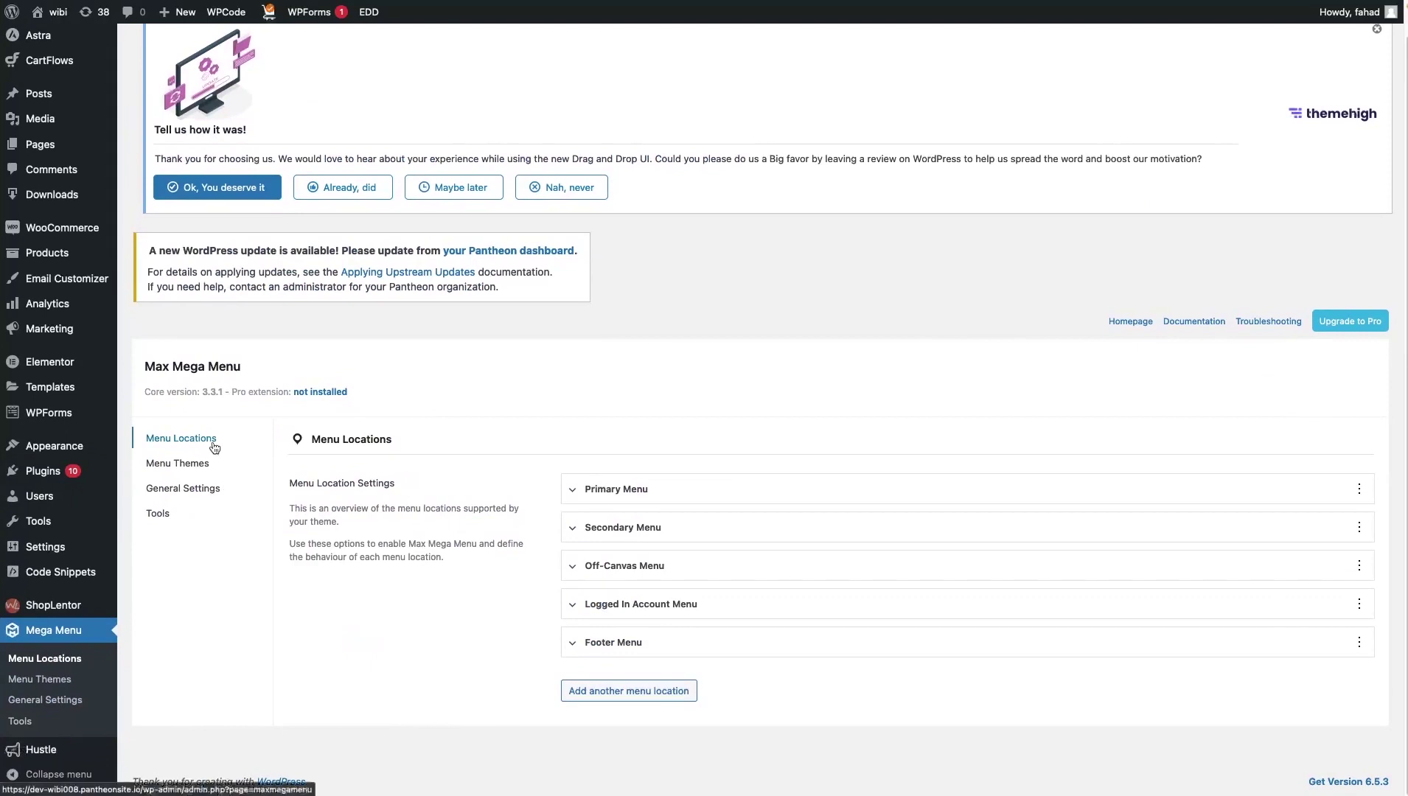
# Expand the Primary Menu location and enable Max Mega Menu for it
pyautogui.click(200, 498)
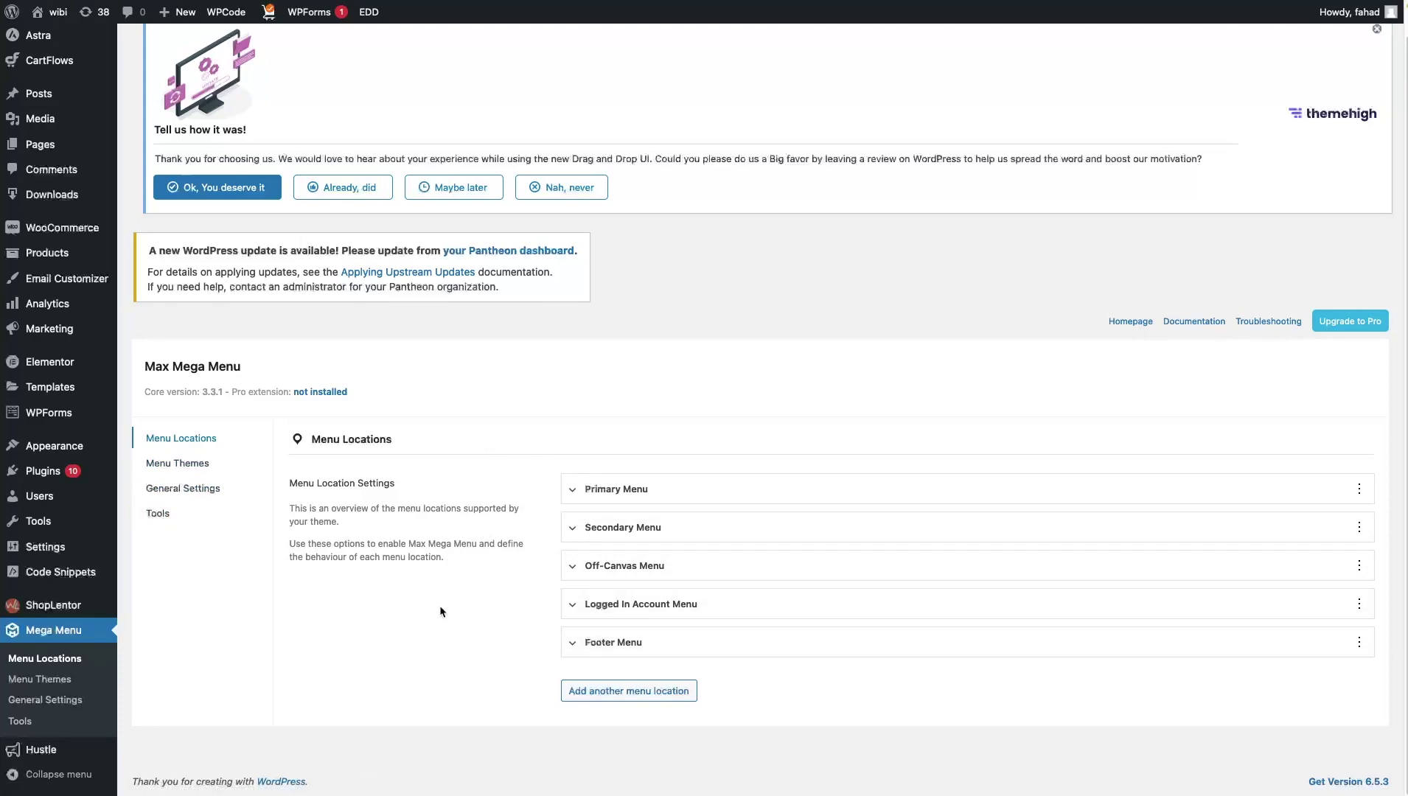
pyautogui.click(590, 493)
pyautogui.scroll(-5, 570, 572)
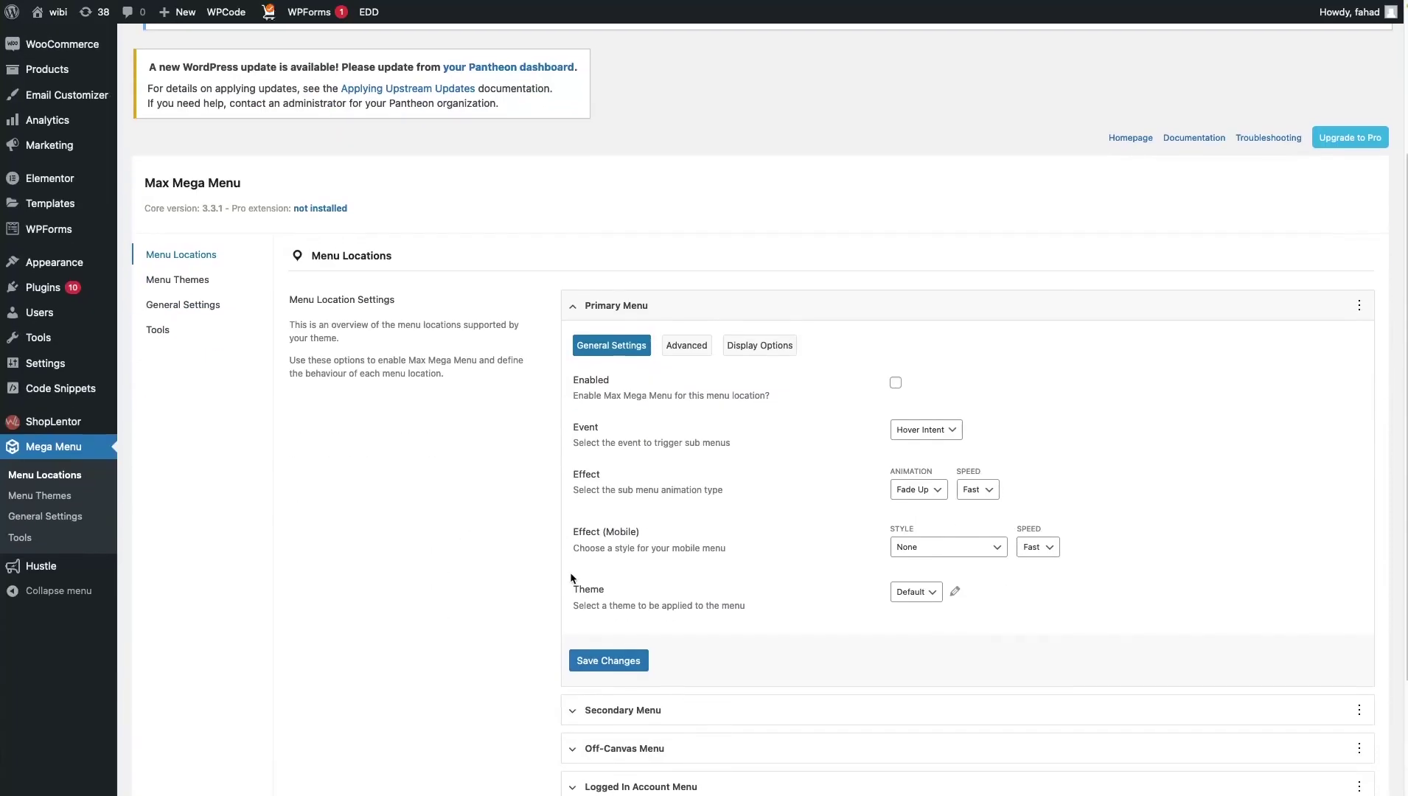
pyautogui.scroll(1, 571, 578)
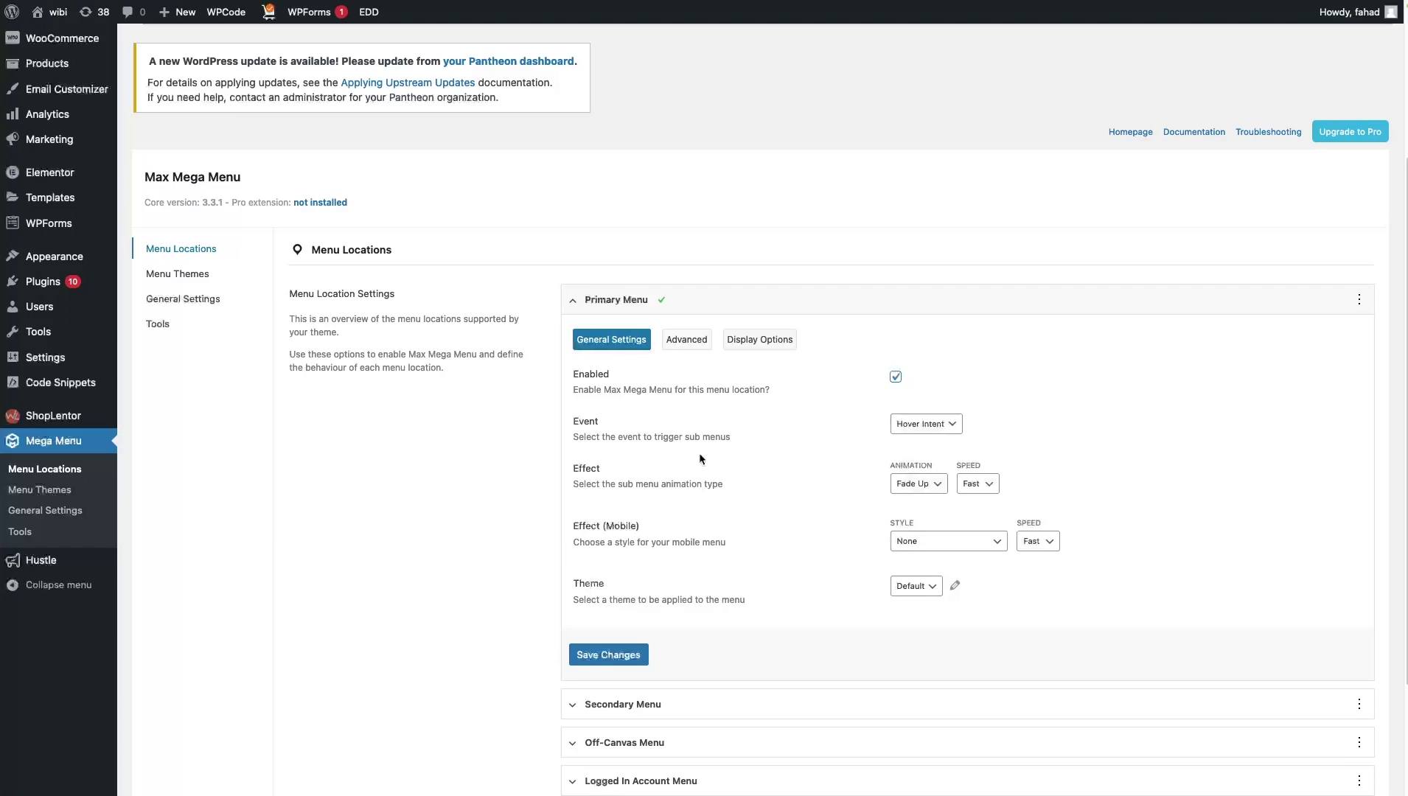
# Review the Primary Menu location's advanced settings and display options, and save its changes
pyautogui.click(697, 347)
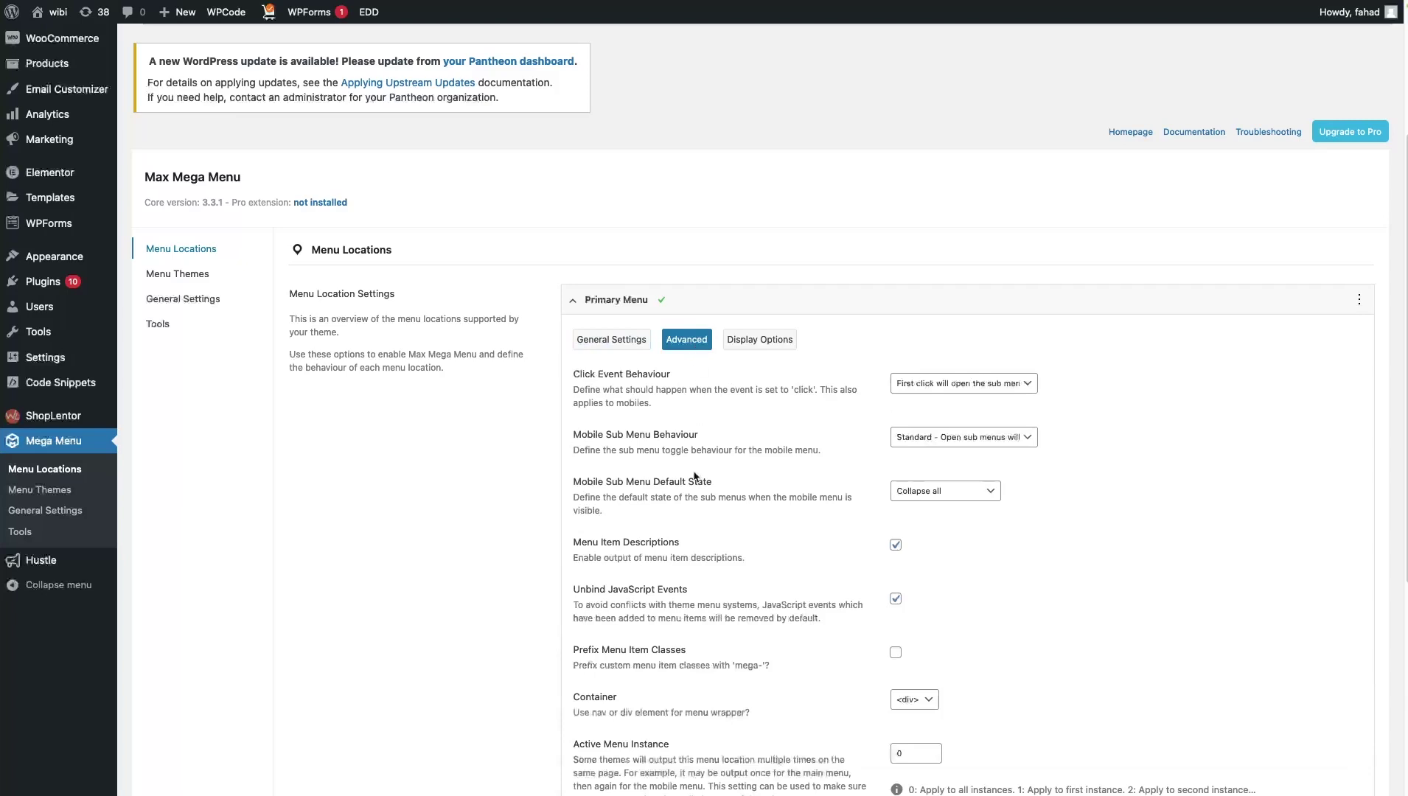
pyautogui.scroll(-3, 695, 480)
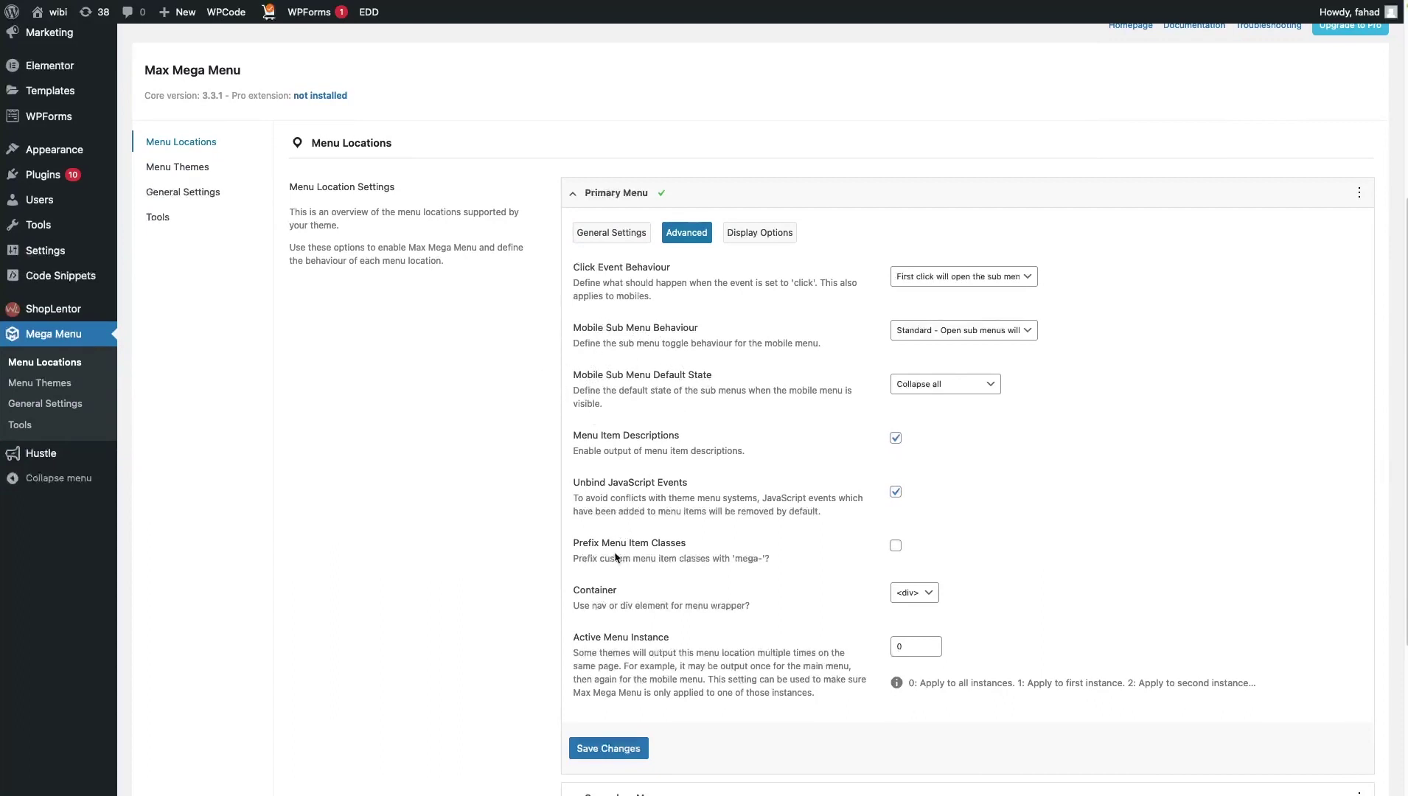
pyautogui.click(764, 235)
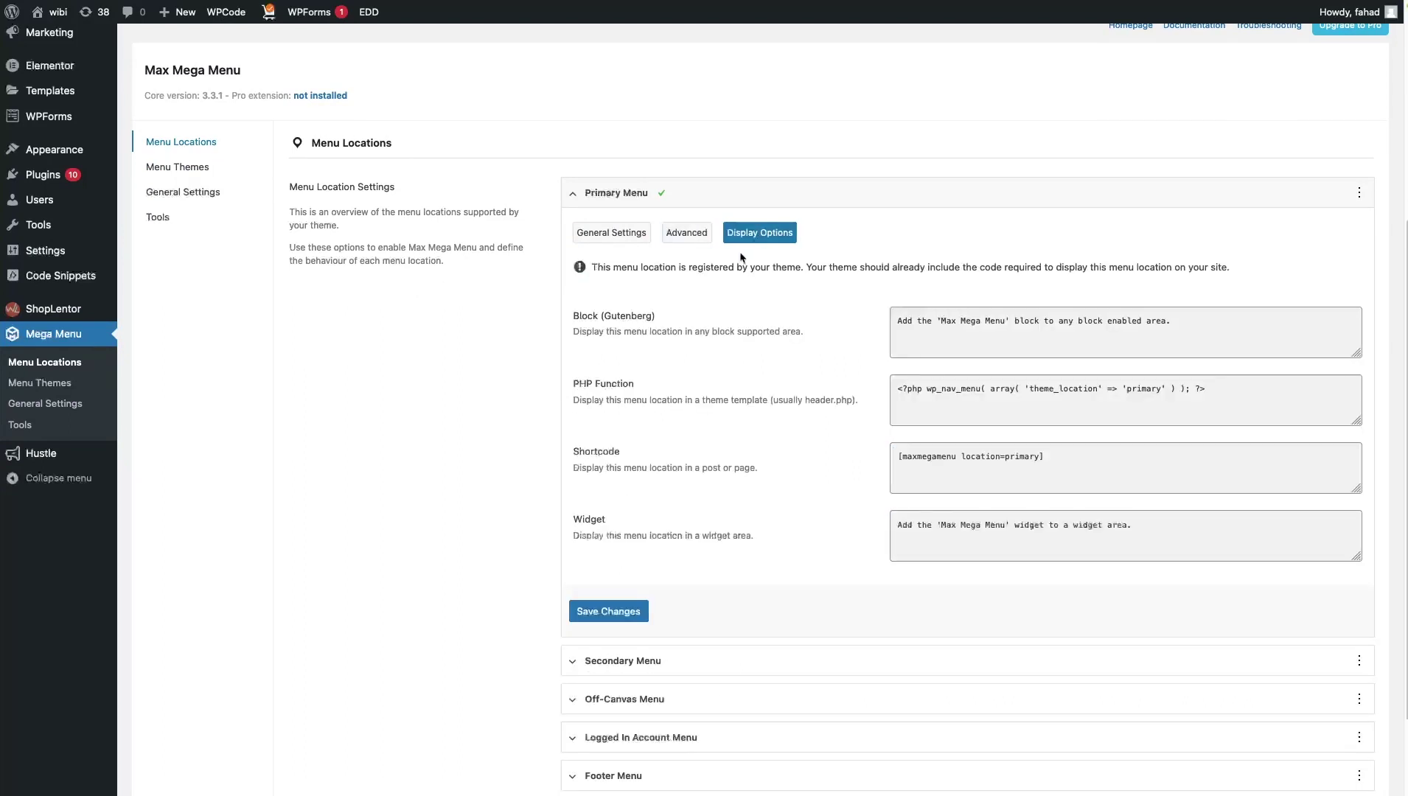
pyautogui.click(602, 234)
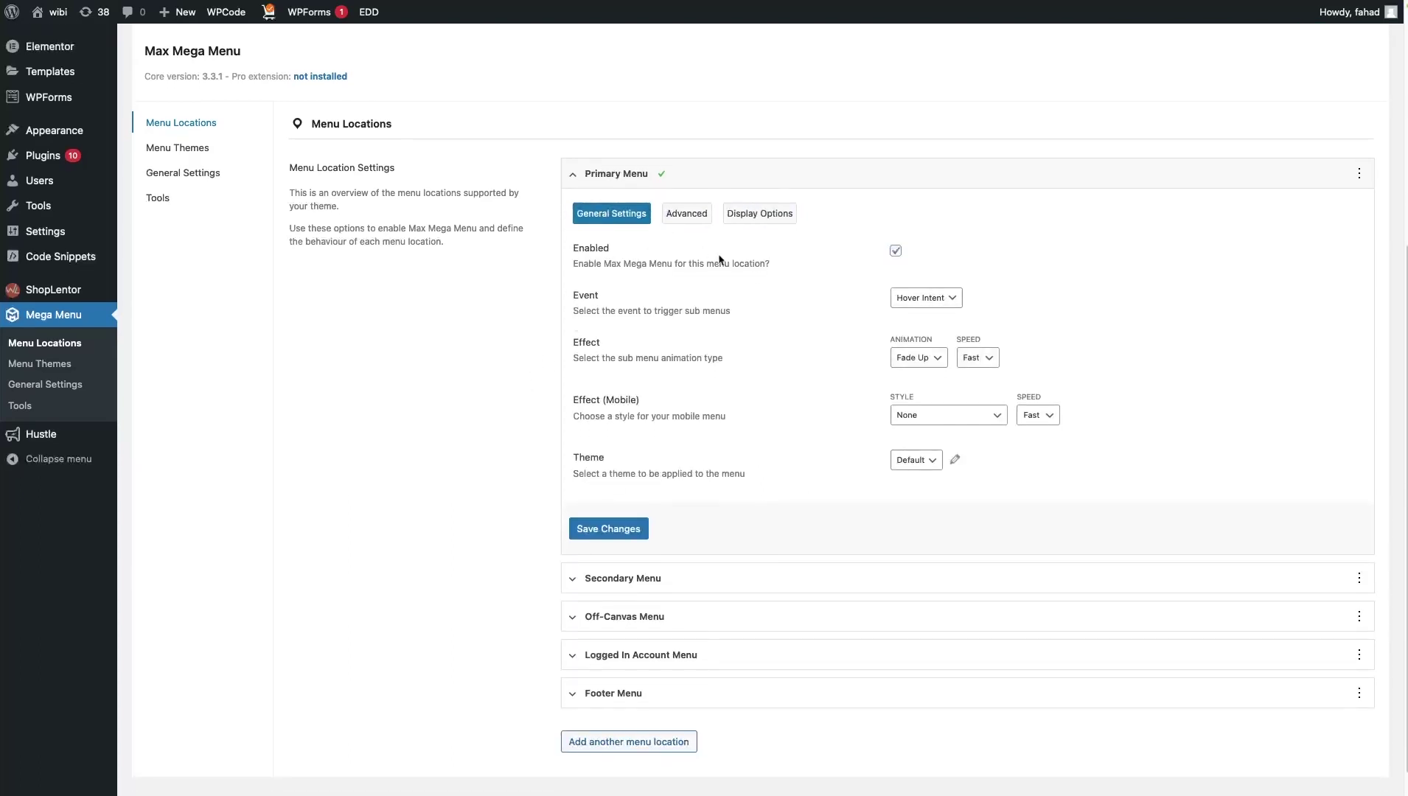
pyautogui.click(623, 532)
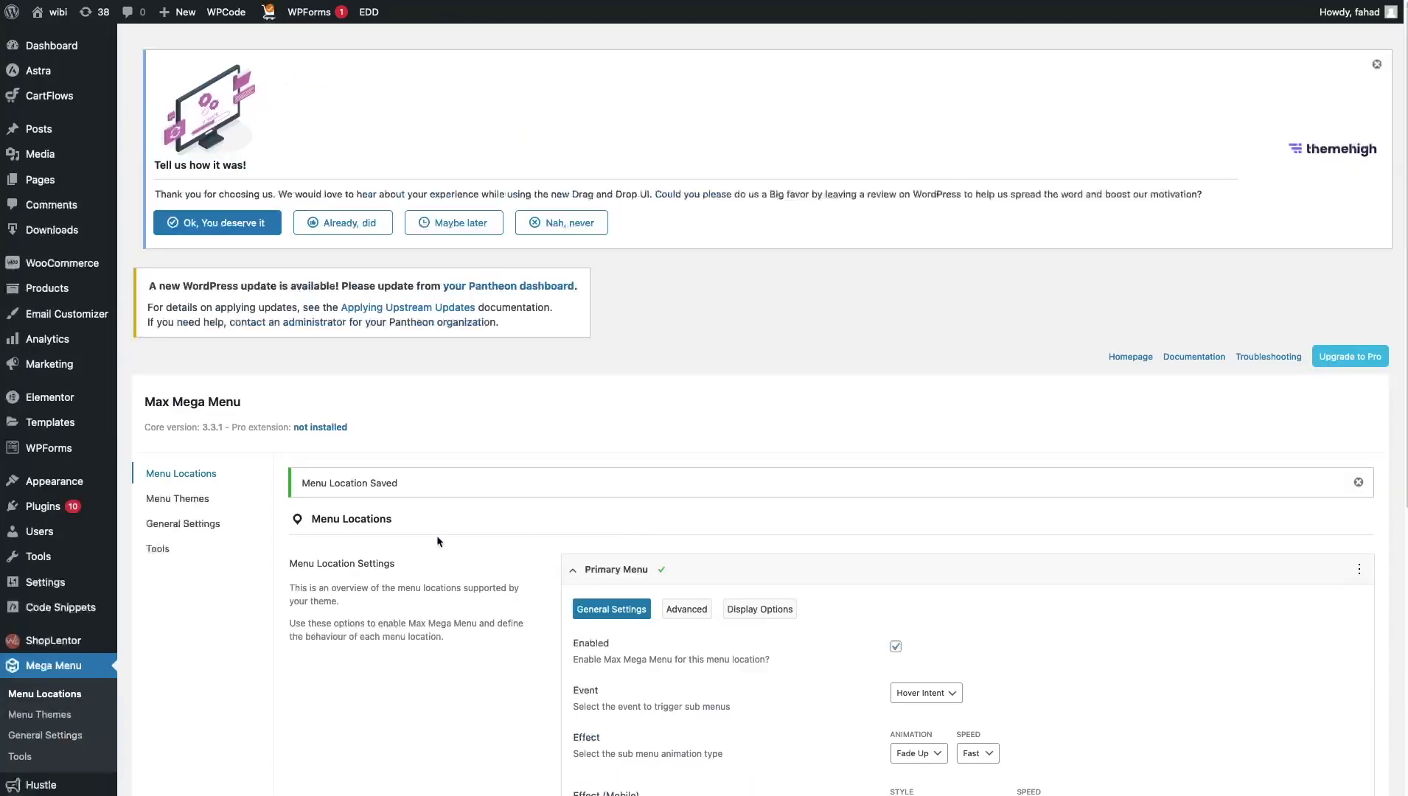
# Open the Menu Themes settings and check the header menu and its About submenu on the live site
pyautogui.scroll(-5, 436, 536)
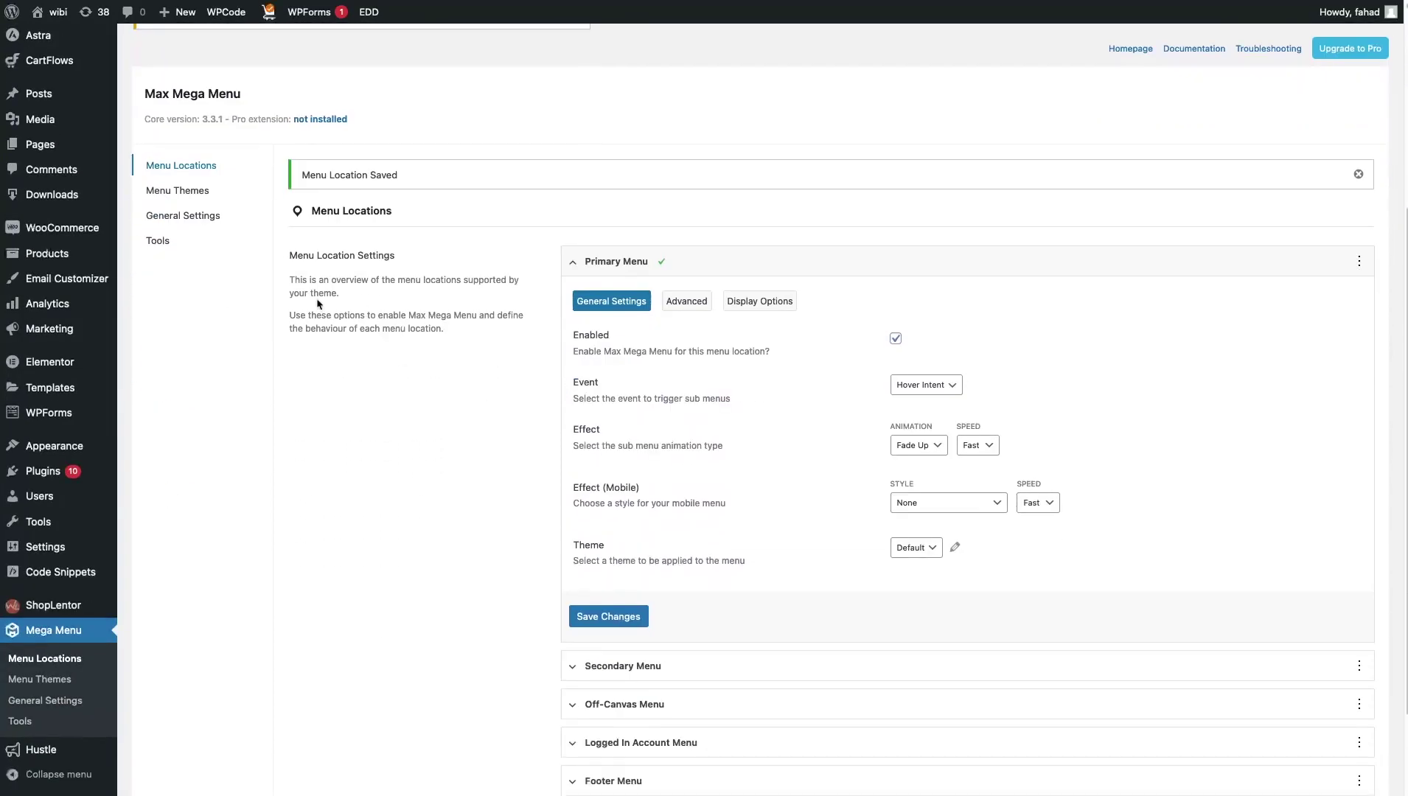
pyautogui.click(196, 196)
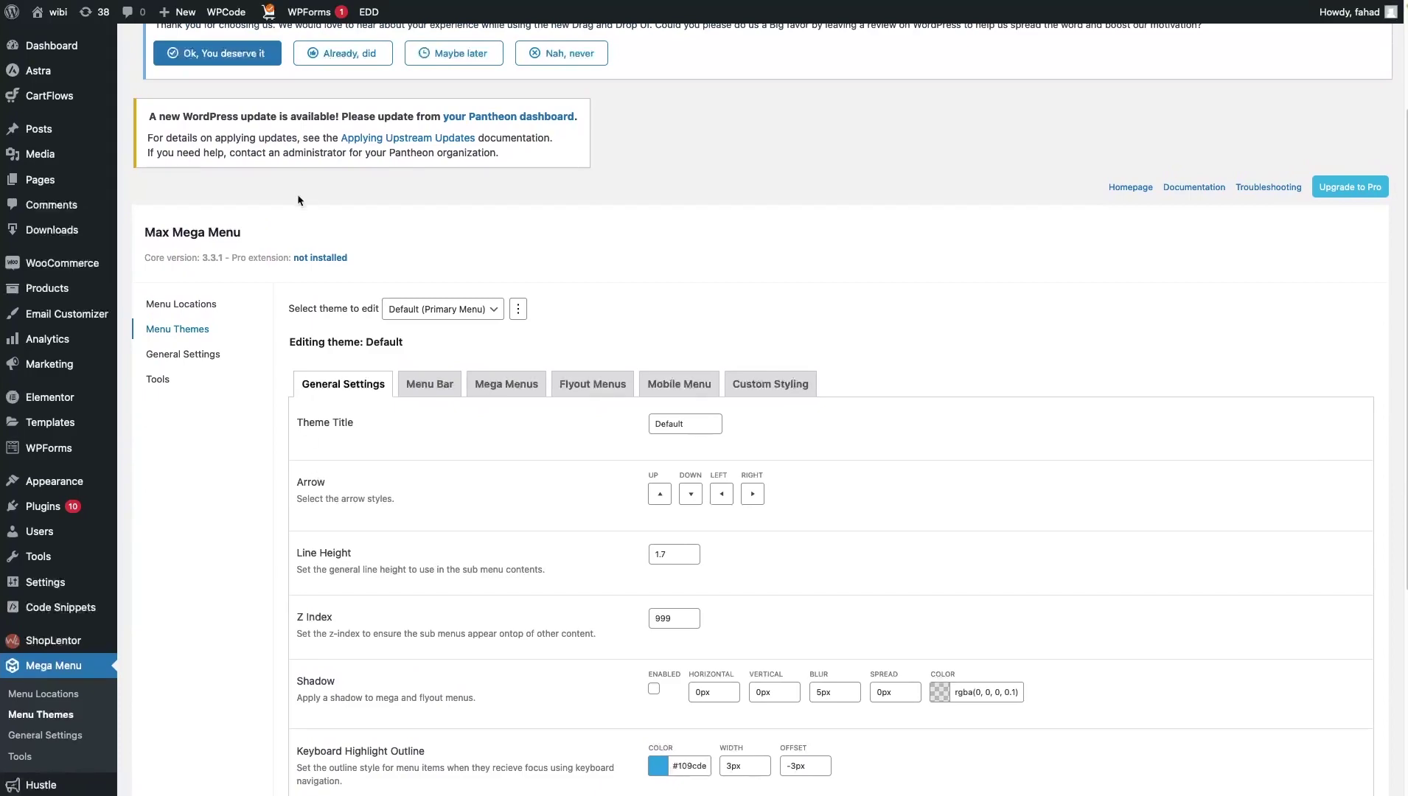
pyautogui.moveTo(251, 3)
pyautogui.click(244, 58)
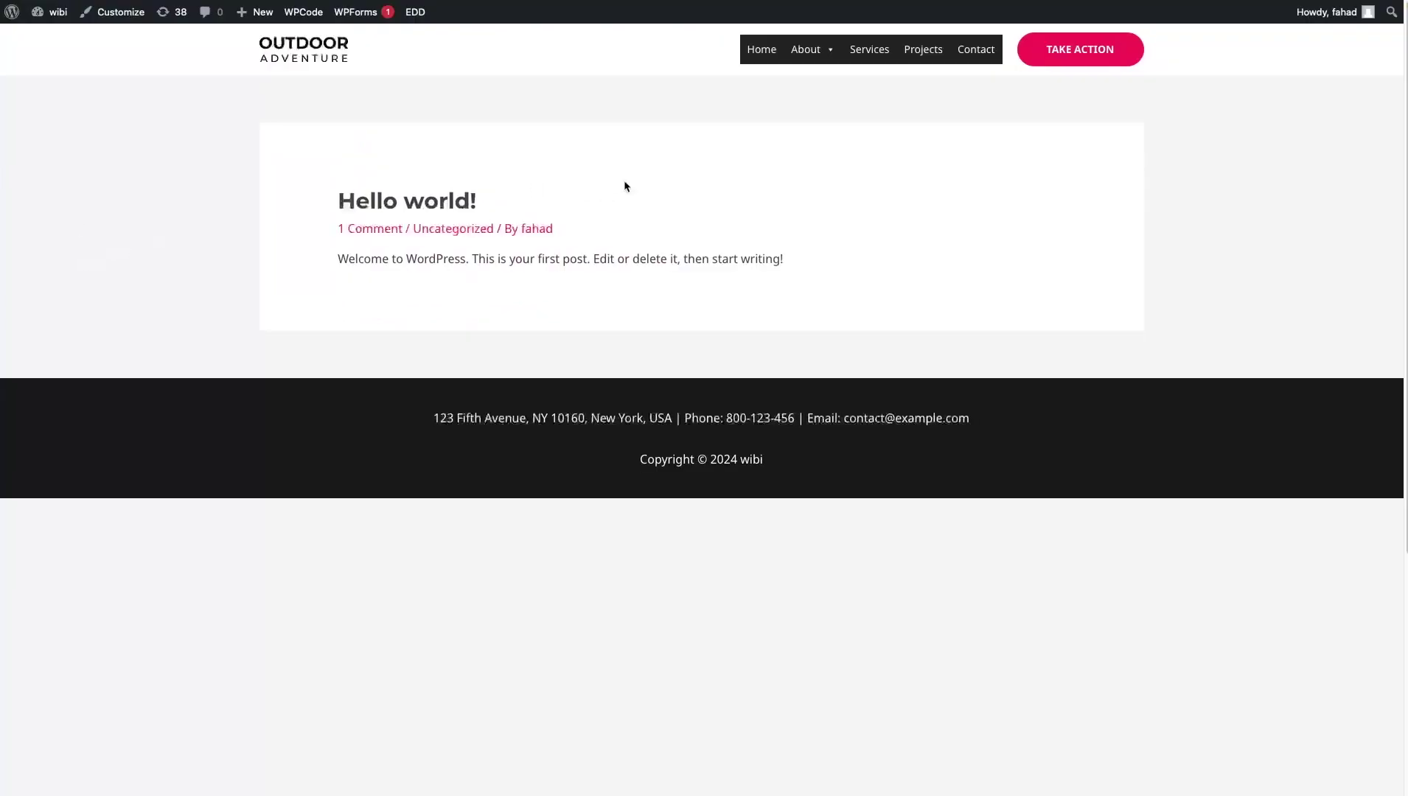
pyautogui.moveTo(818, 57)
pyautogui.scroll(-4, 807, 183)
pyautogui.scroll(4, 808, 183)
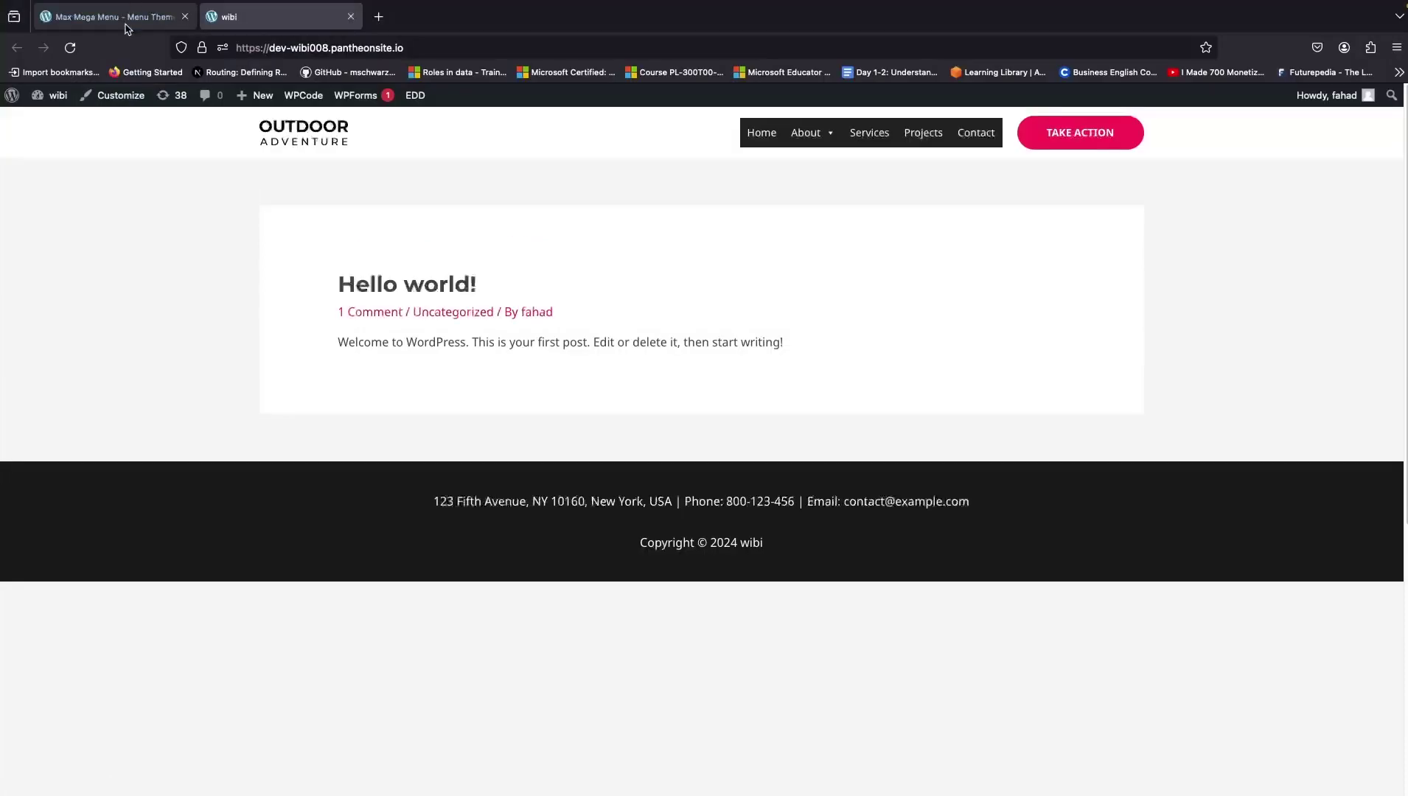
# Return to the Menu Themes page and examine the Default theme's general settings, from arrows to widget styling
pyautogui.click(127, 26)
pyautogui.scroll(-2, 267, 483)
pyautogui.scroll(-1, 265, 481)
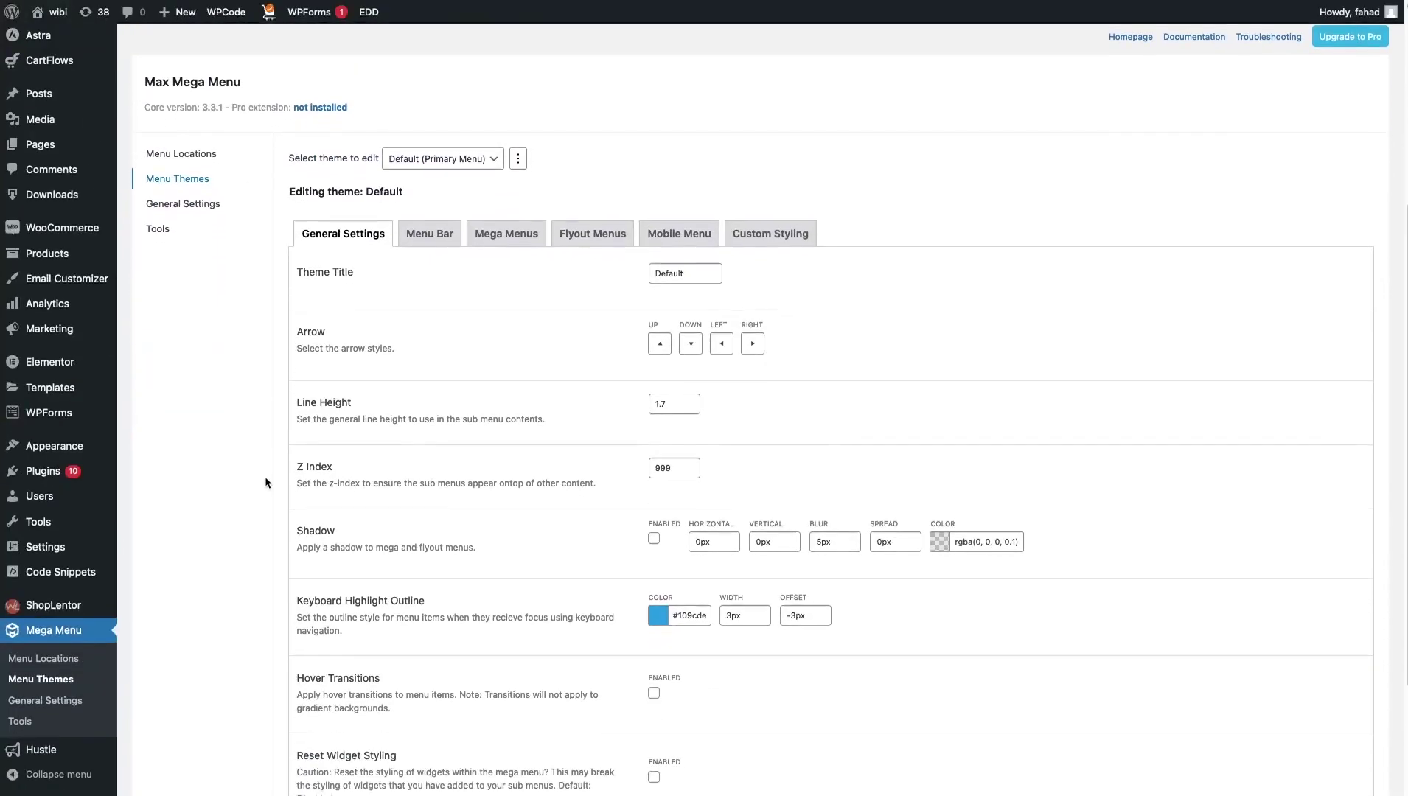
pyautogui.scroll(-2, 335, 280)
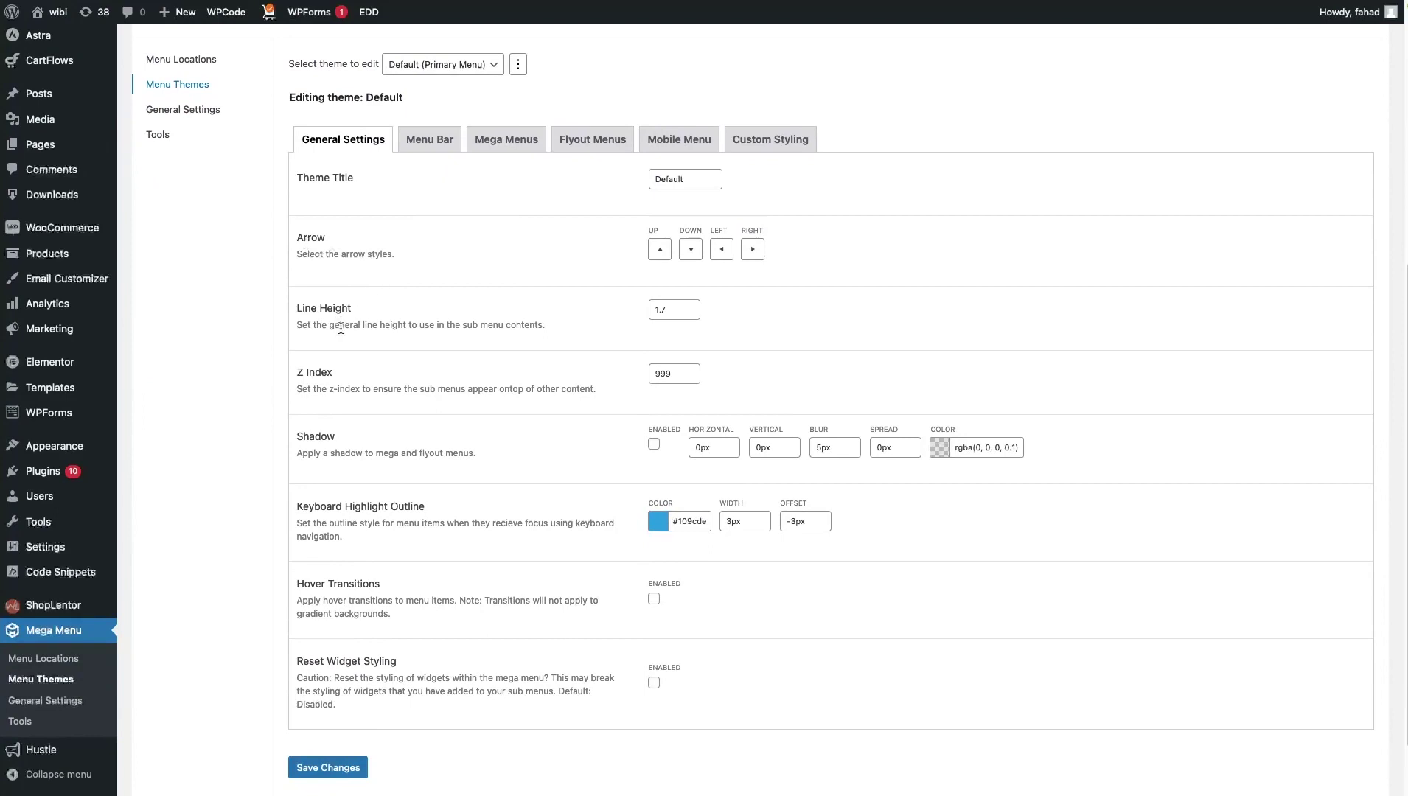
pyautogui.scroll(-2, 318, 384)
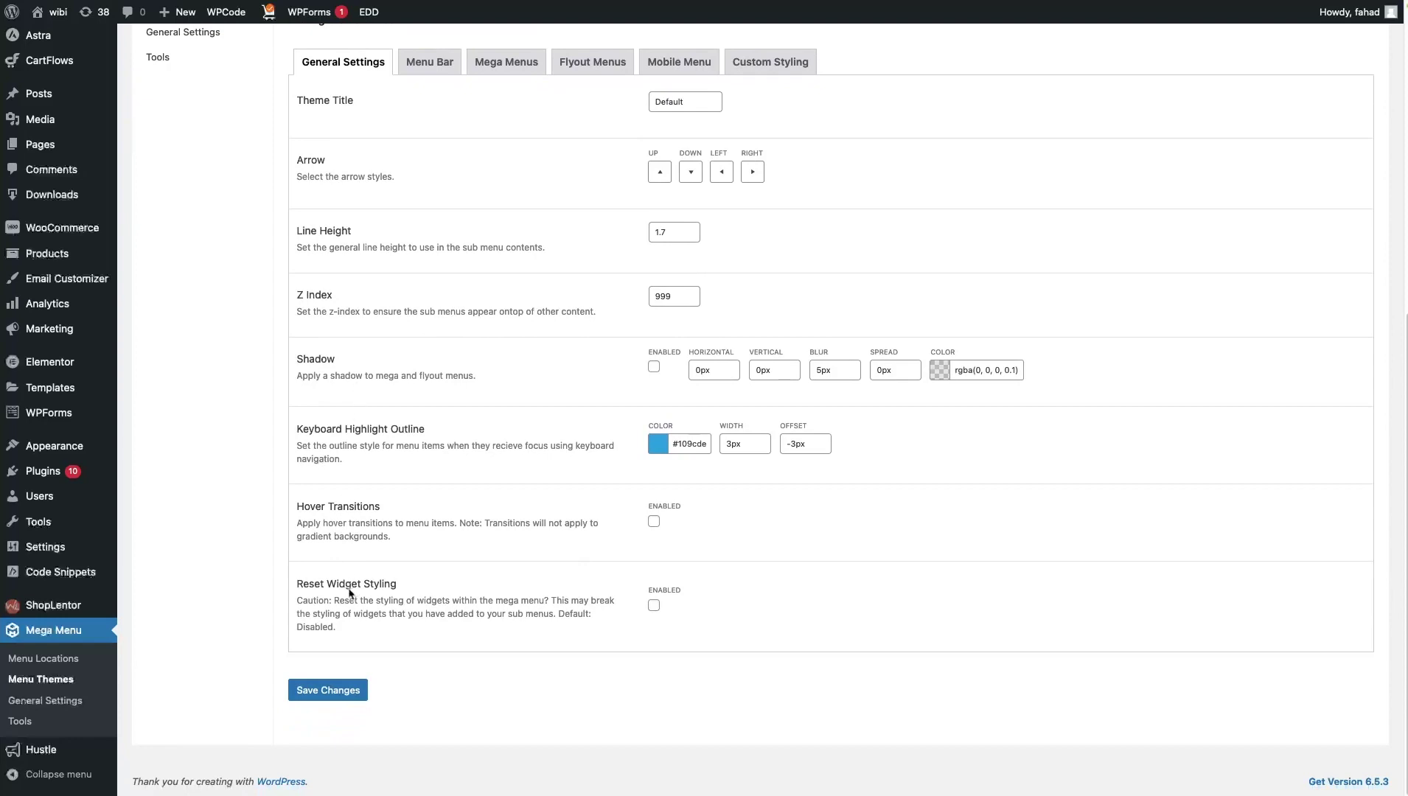
pyautogui.scroll(1, 348, 583)
pyautogui.scroll(2, 435, 369)
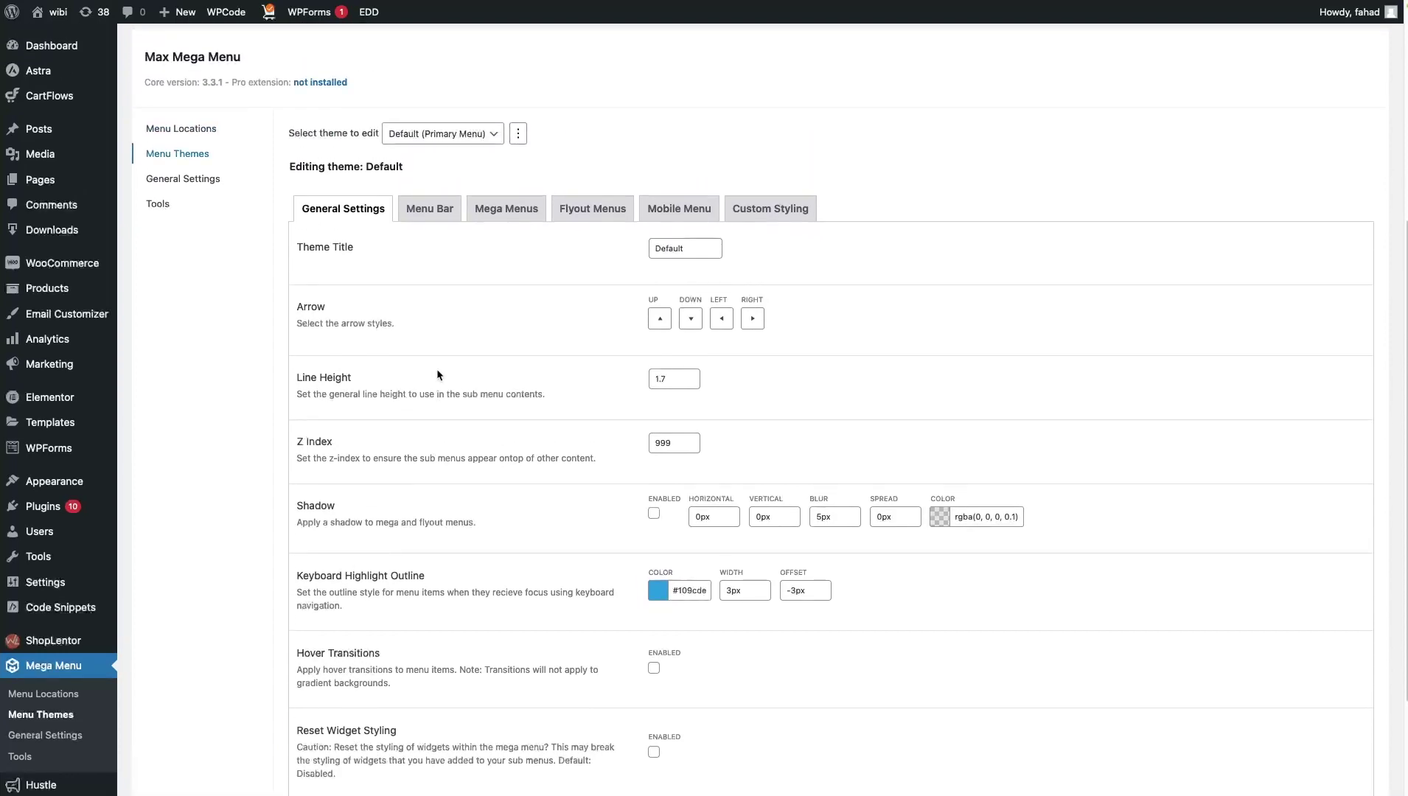
# Open the Default theme's Menu Bar settings and compare them with the header menu on the live site
pyautogui.click(442, 224)
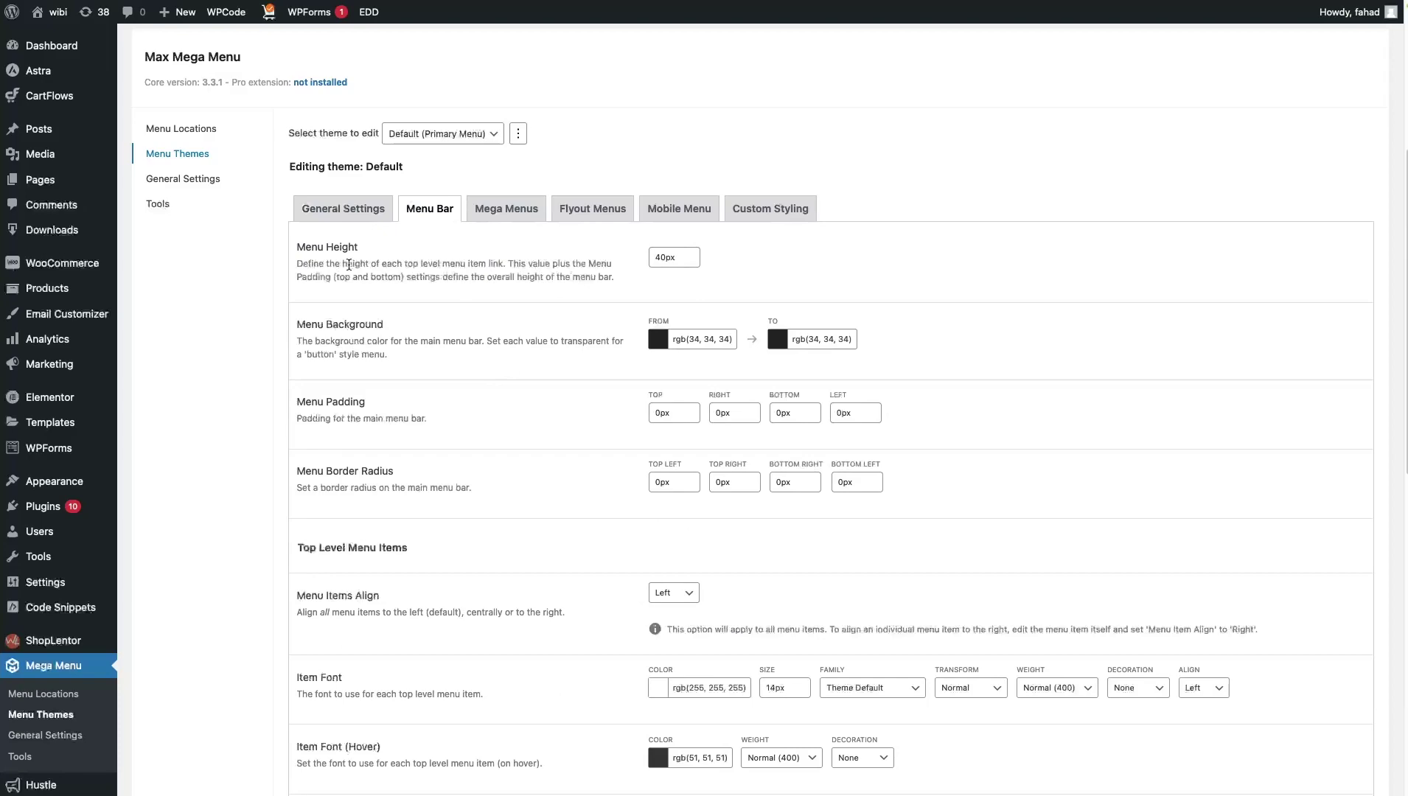
pyautogui.scroll(-2, 349, 264)
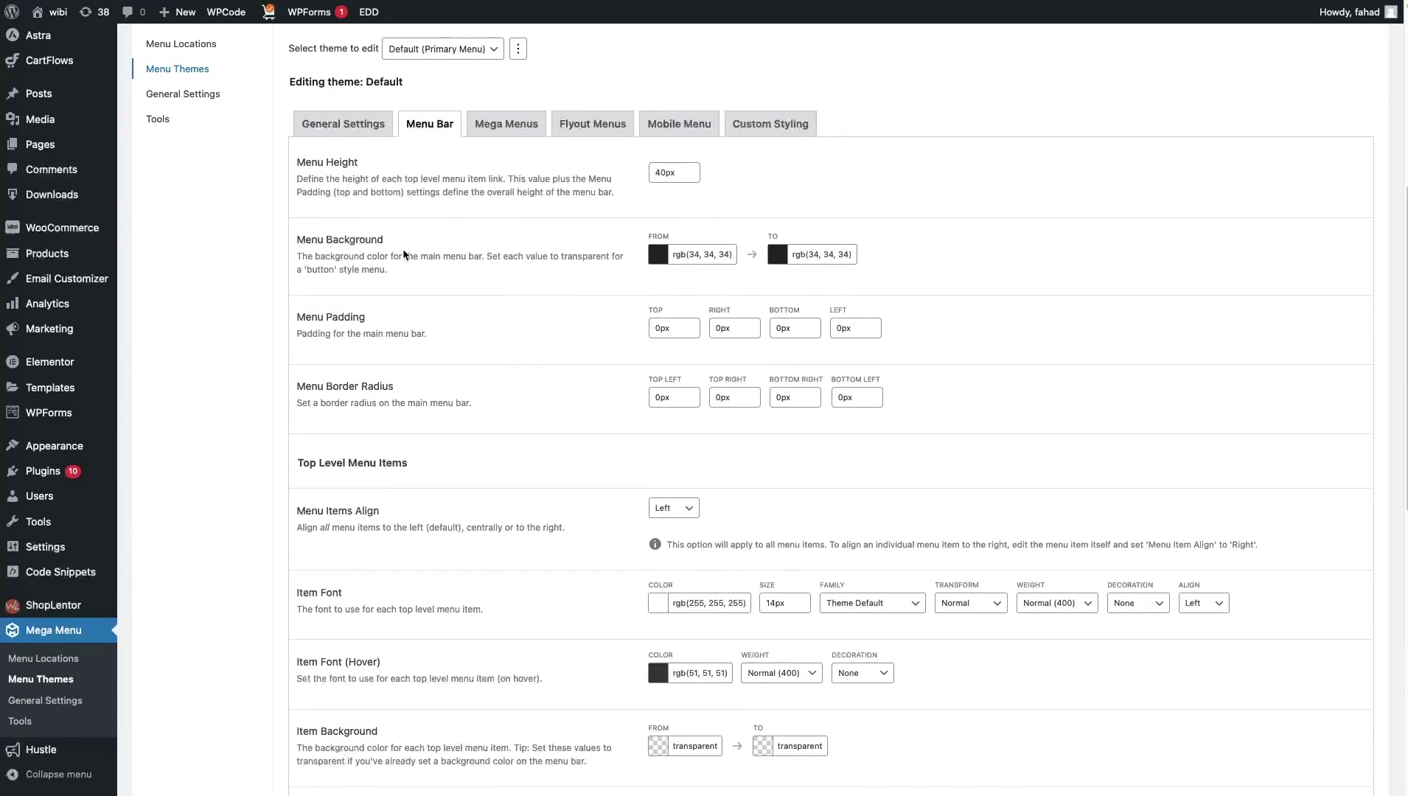
pyautogui.click(279, 28)
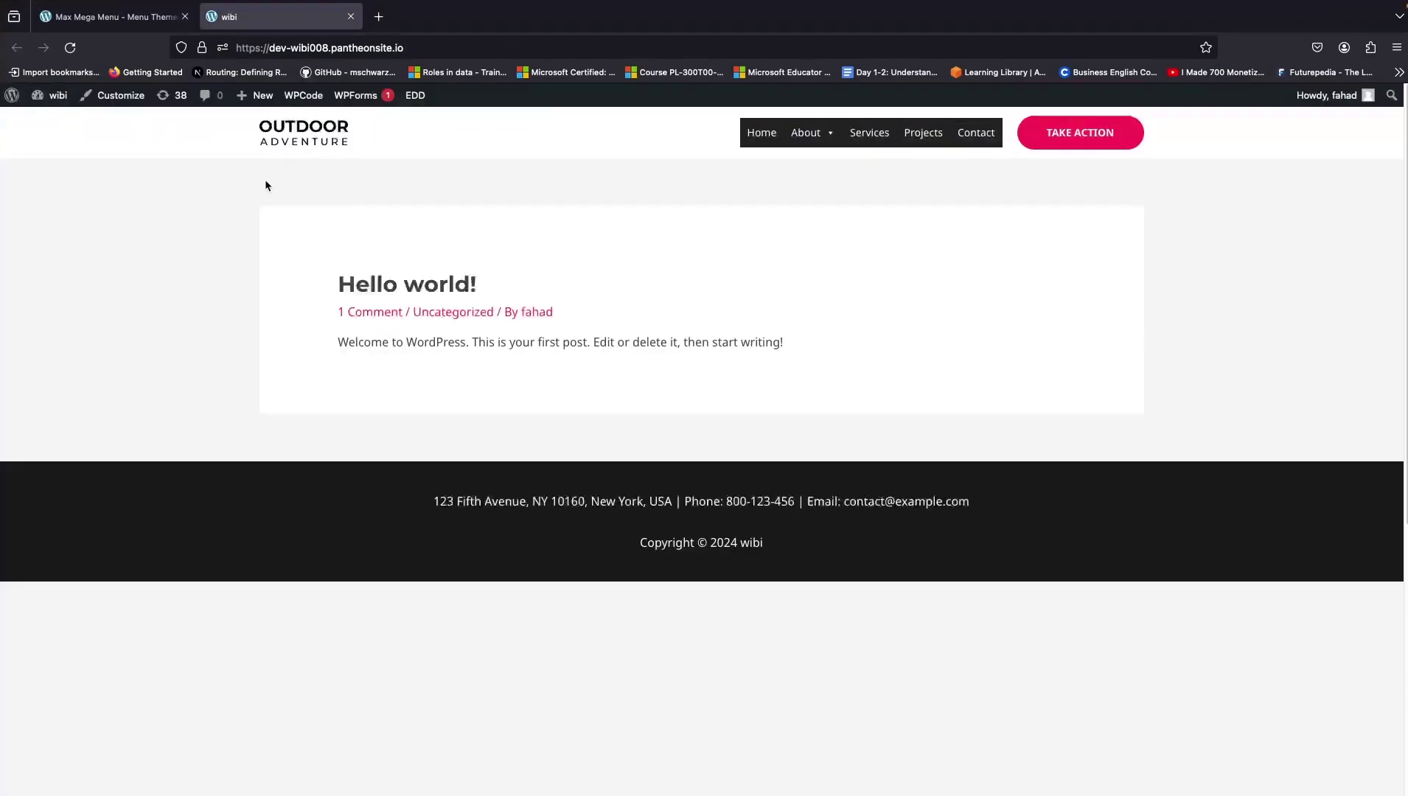
pyautogui.click(111, 16)
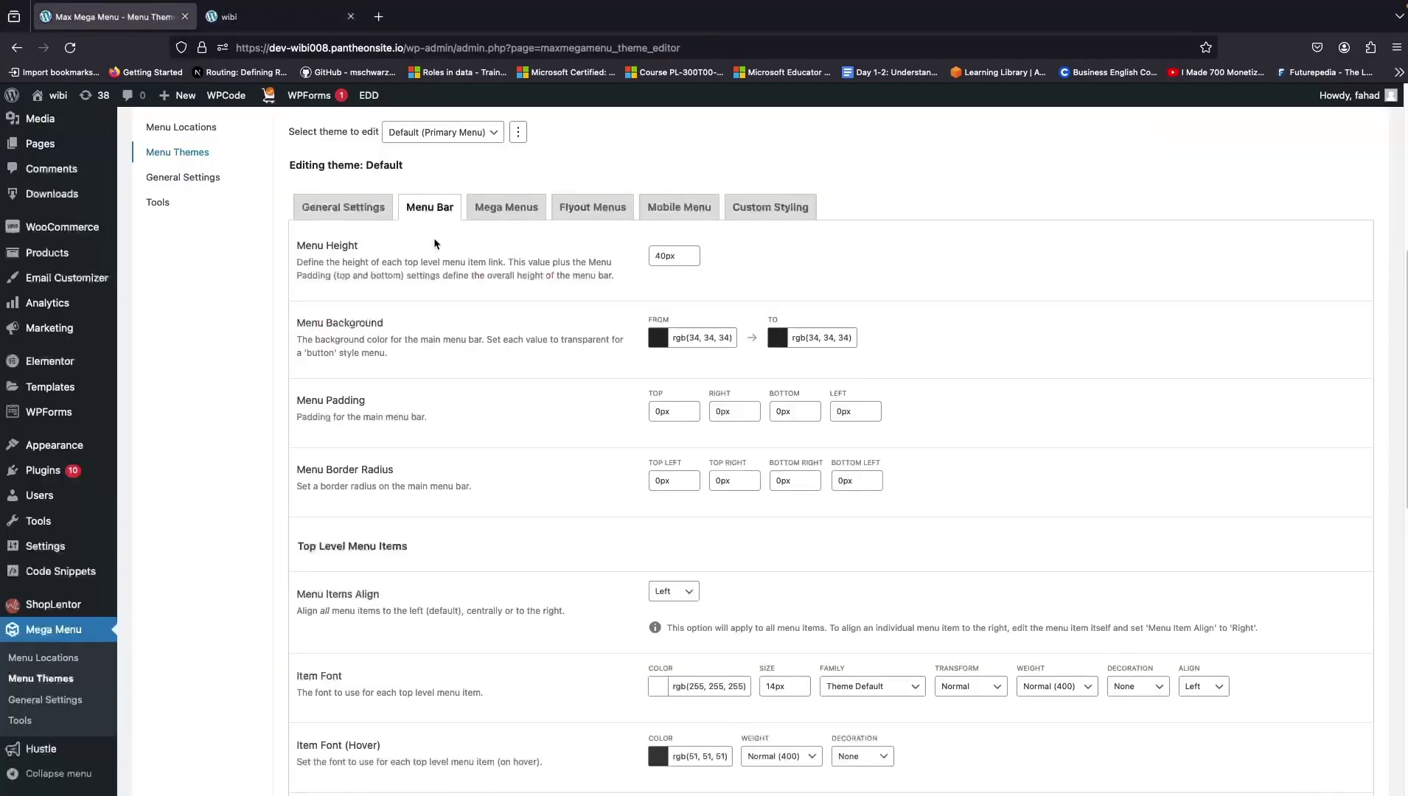
# Set both the From and To colors of the Menu Background to white
pyautogui.click(659, 338)
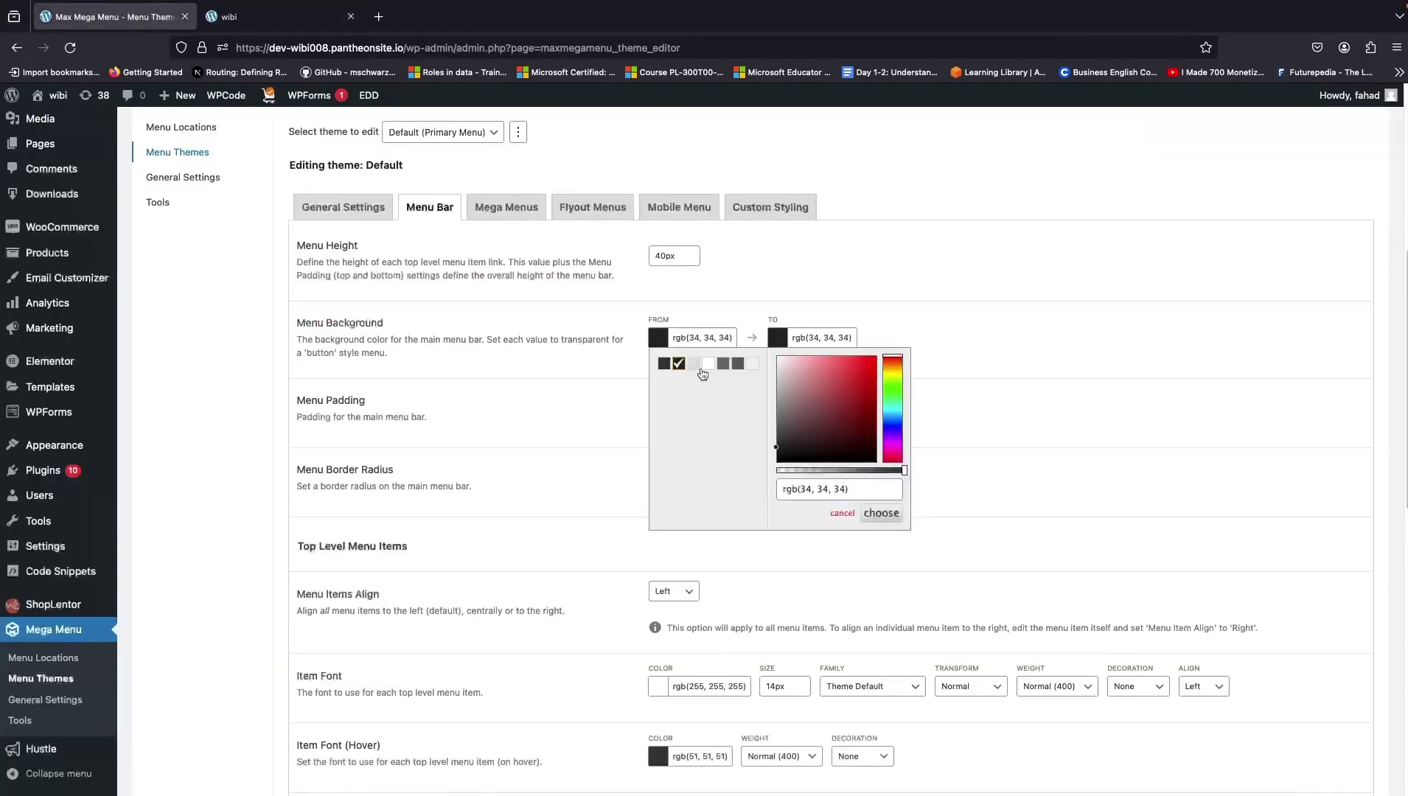
pyautogui.click(708, 364)
pyautogui.click(777, 338)
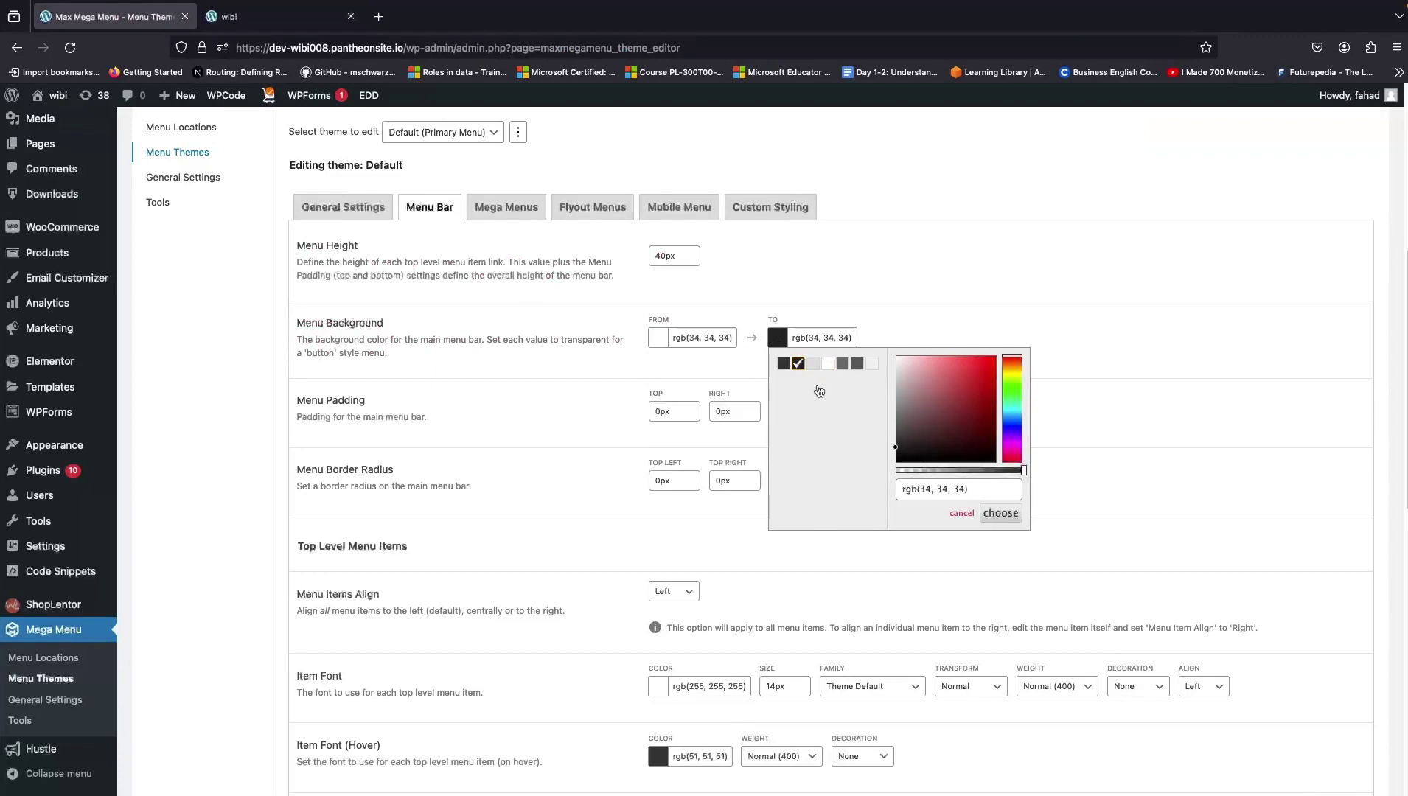
pyautogui.click(827, 363)
pyautogui.click(542, 385)
# Set the top-level Item Font color to rgb(51, 51, 51) and check the hover font color
pyautogui.scroll(-1, 541, 383)
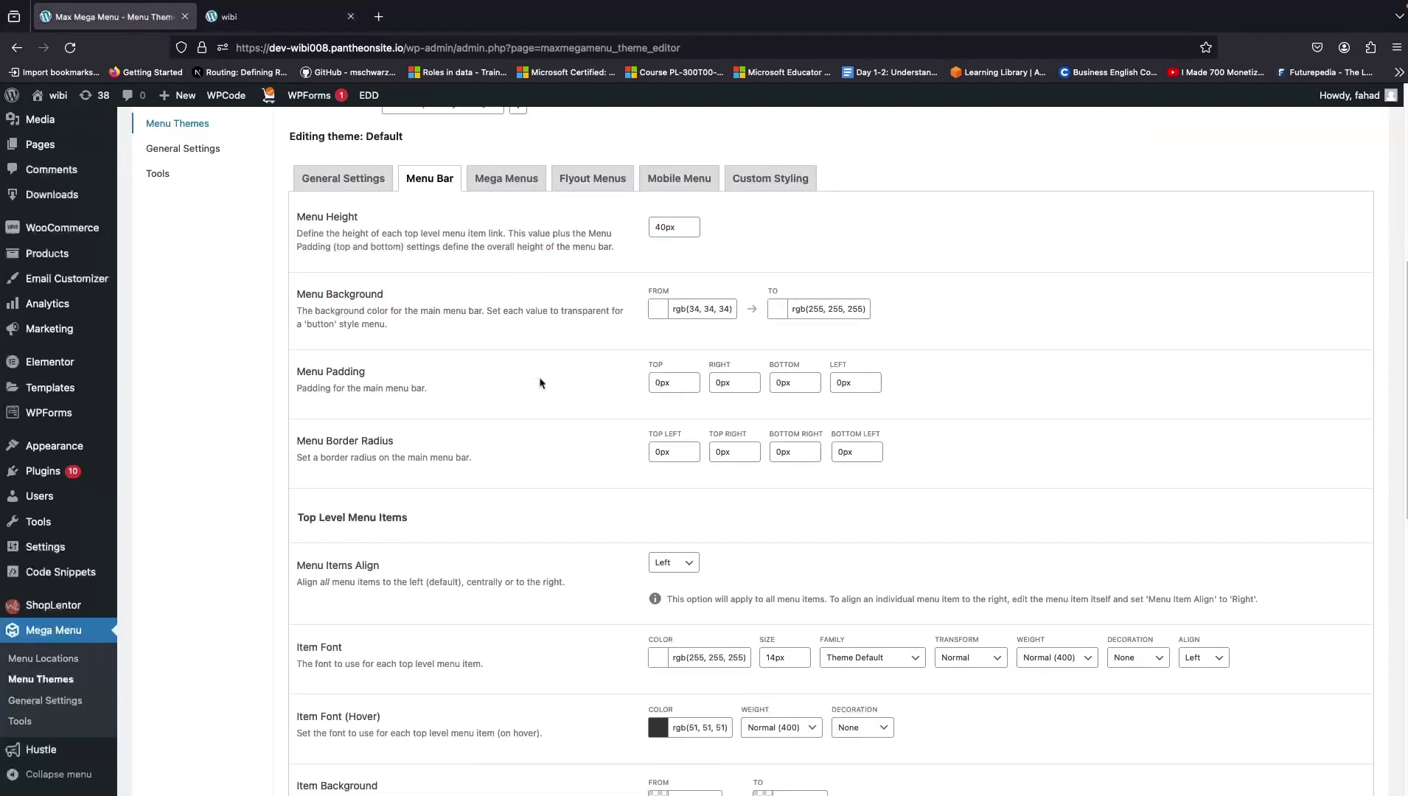
pyautogui.scroll(-2, 519, 363)
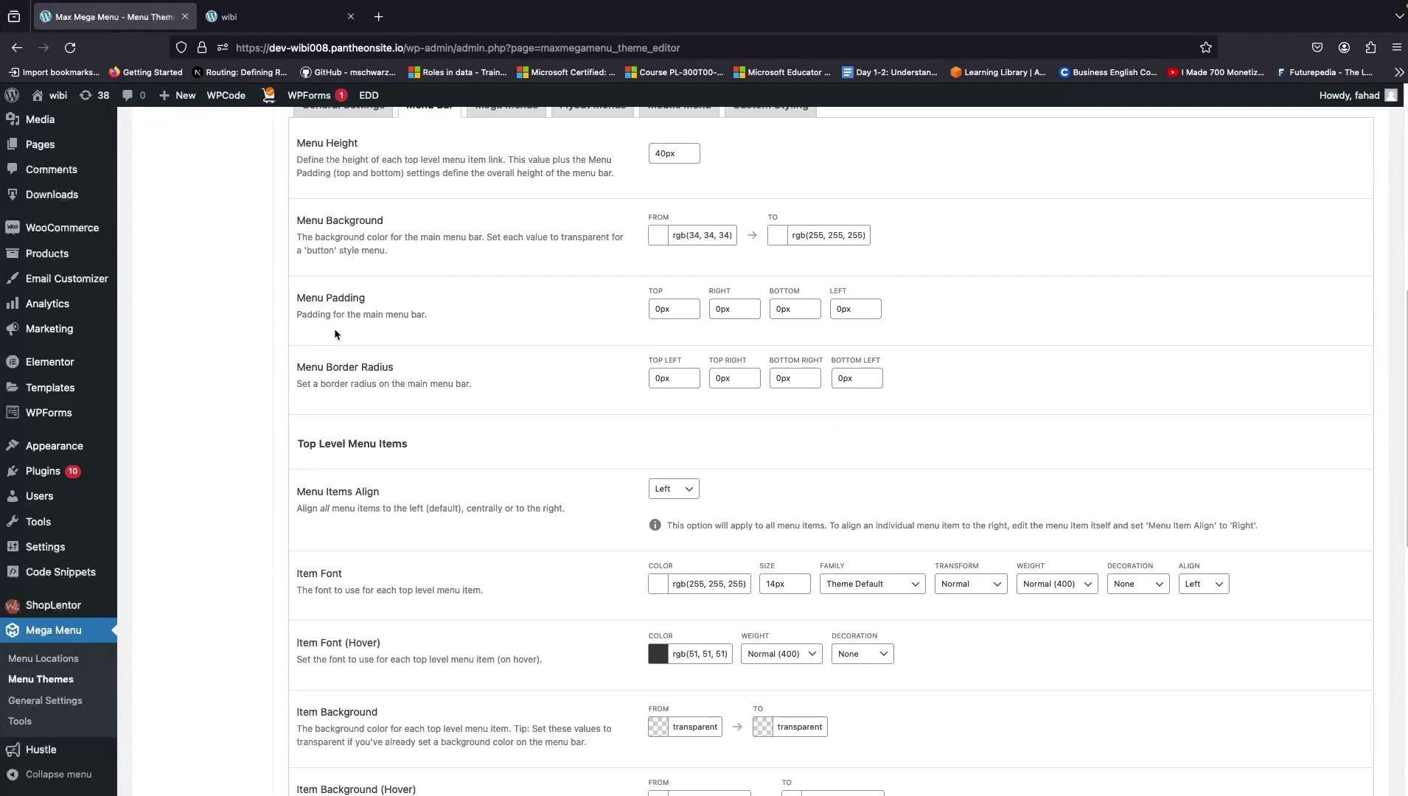
pyautogui.scroll(-2, 413, 387)
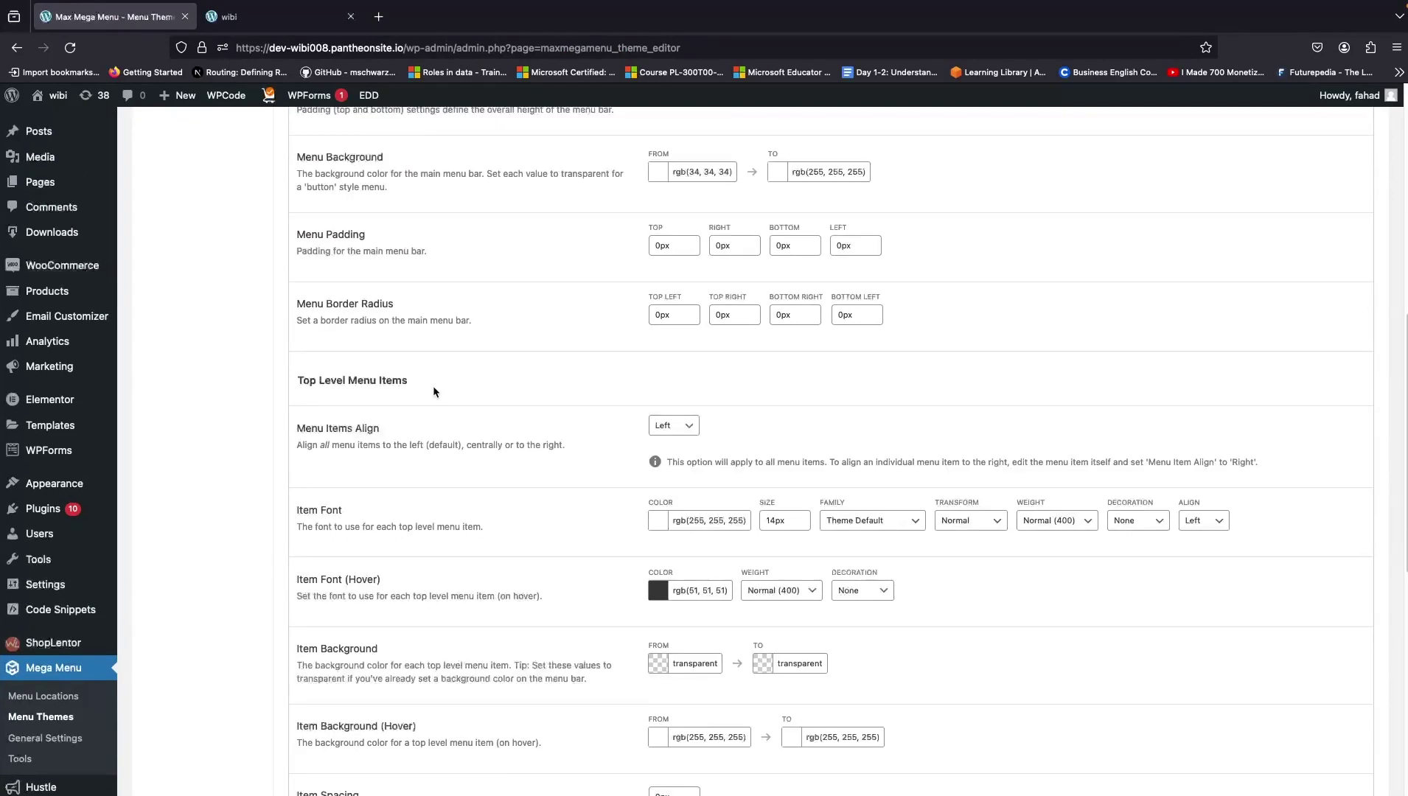
pyautogui.scroll(-5, 433, 387)
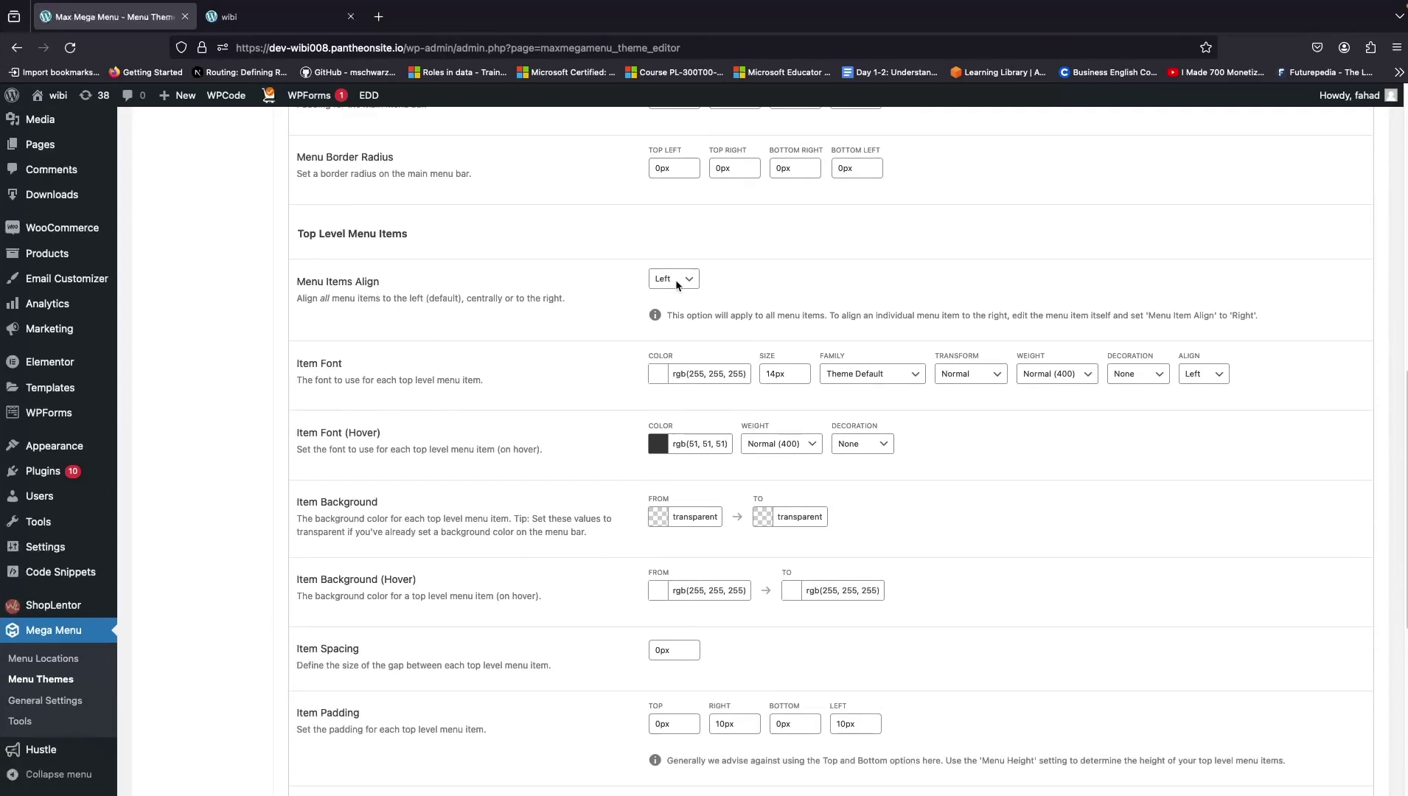
pyautogui.scroll(-4, 418, 280)
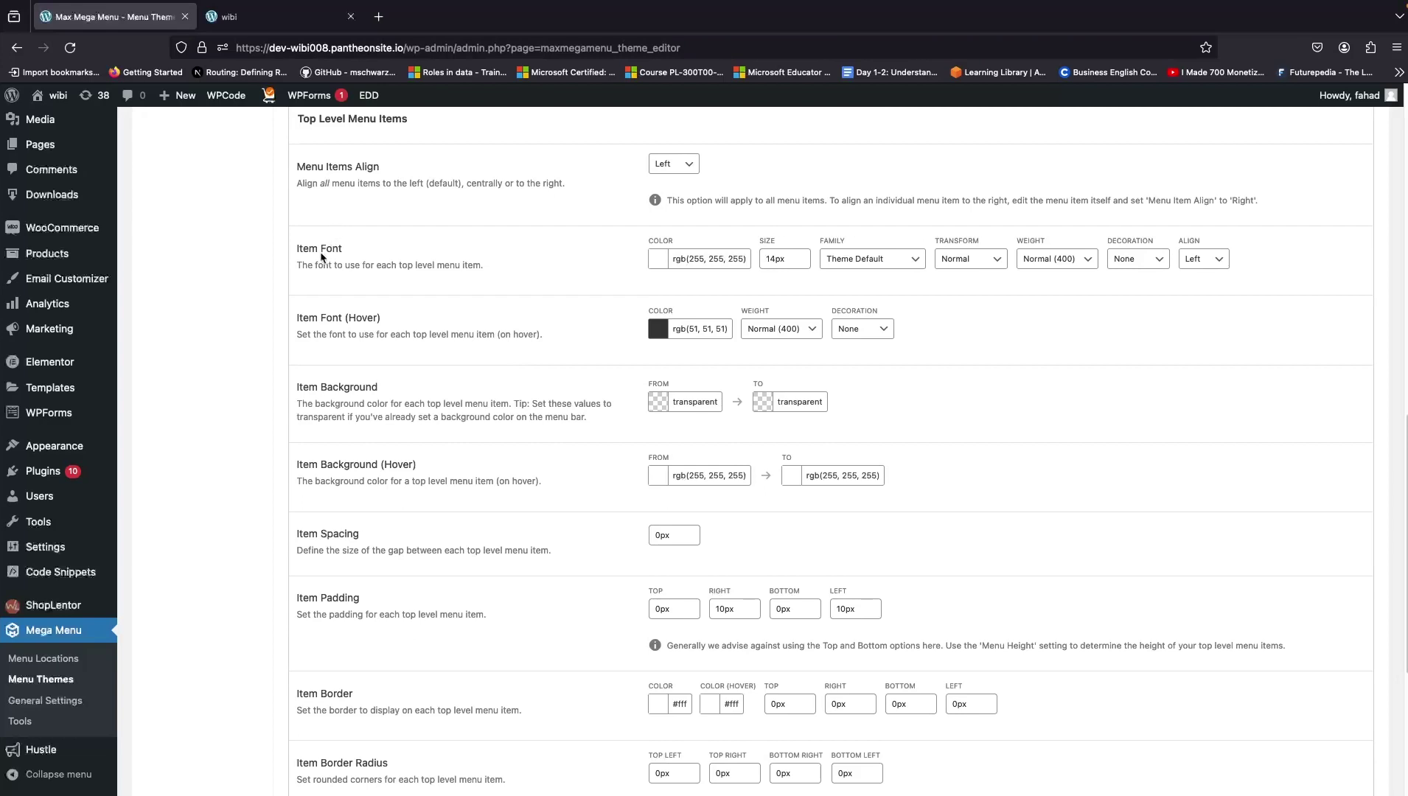
pyautogui.click(666, 264)
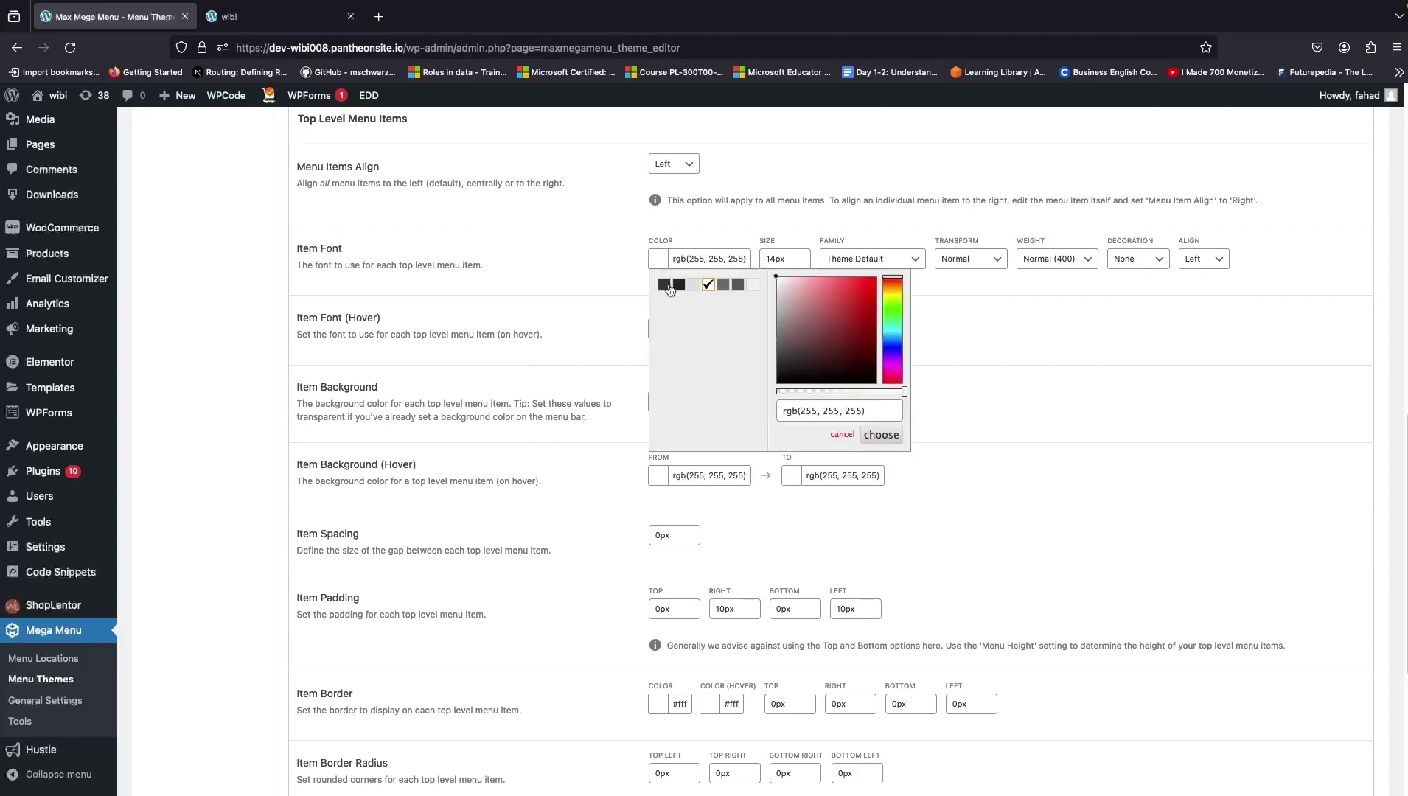
pyautogui.click(665, 285)
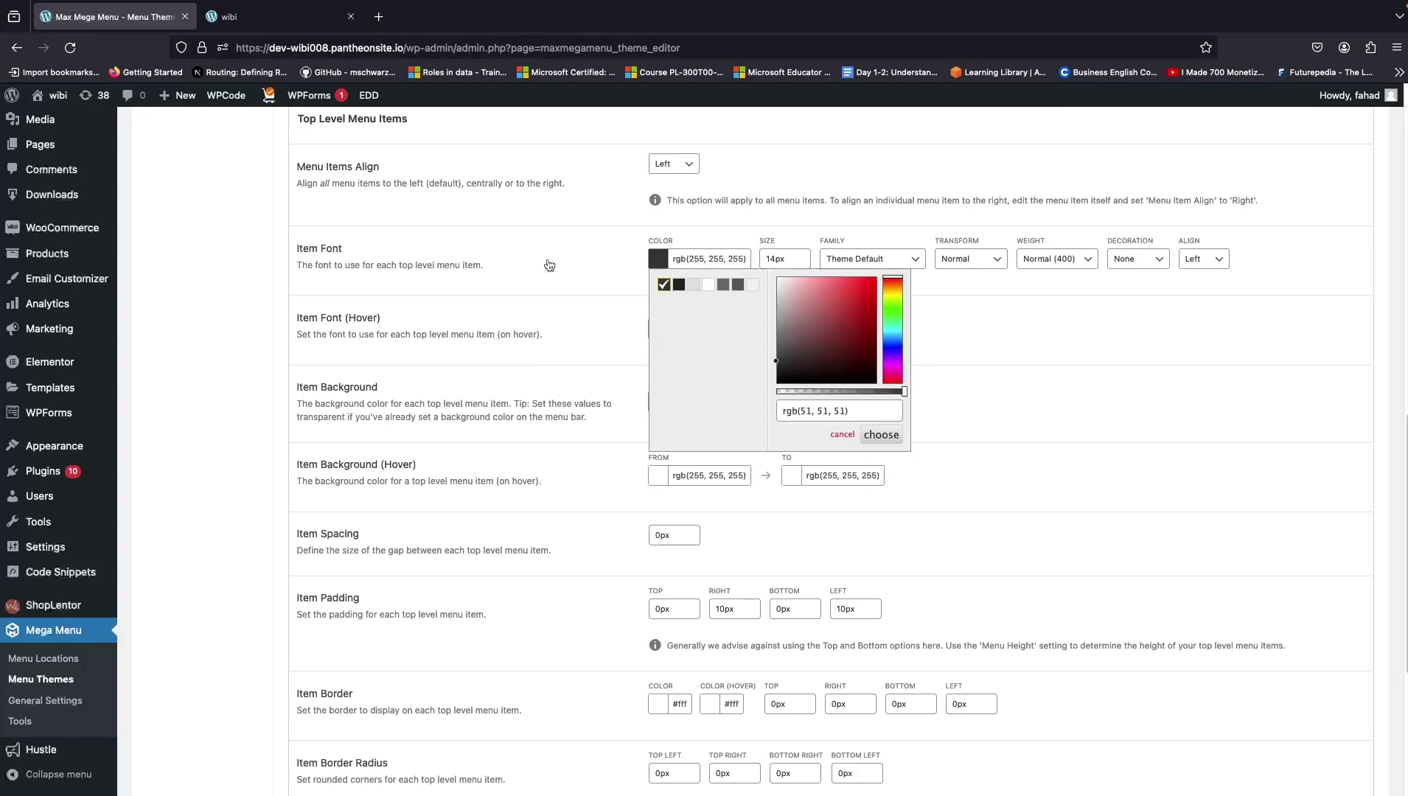
pyautogui.click(229, 242)
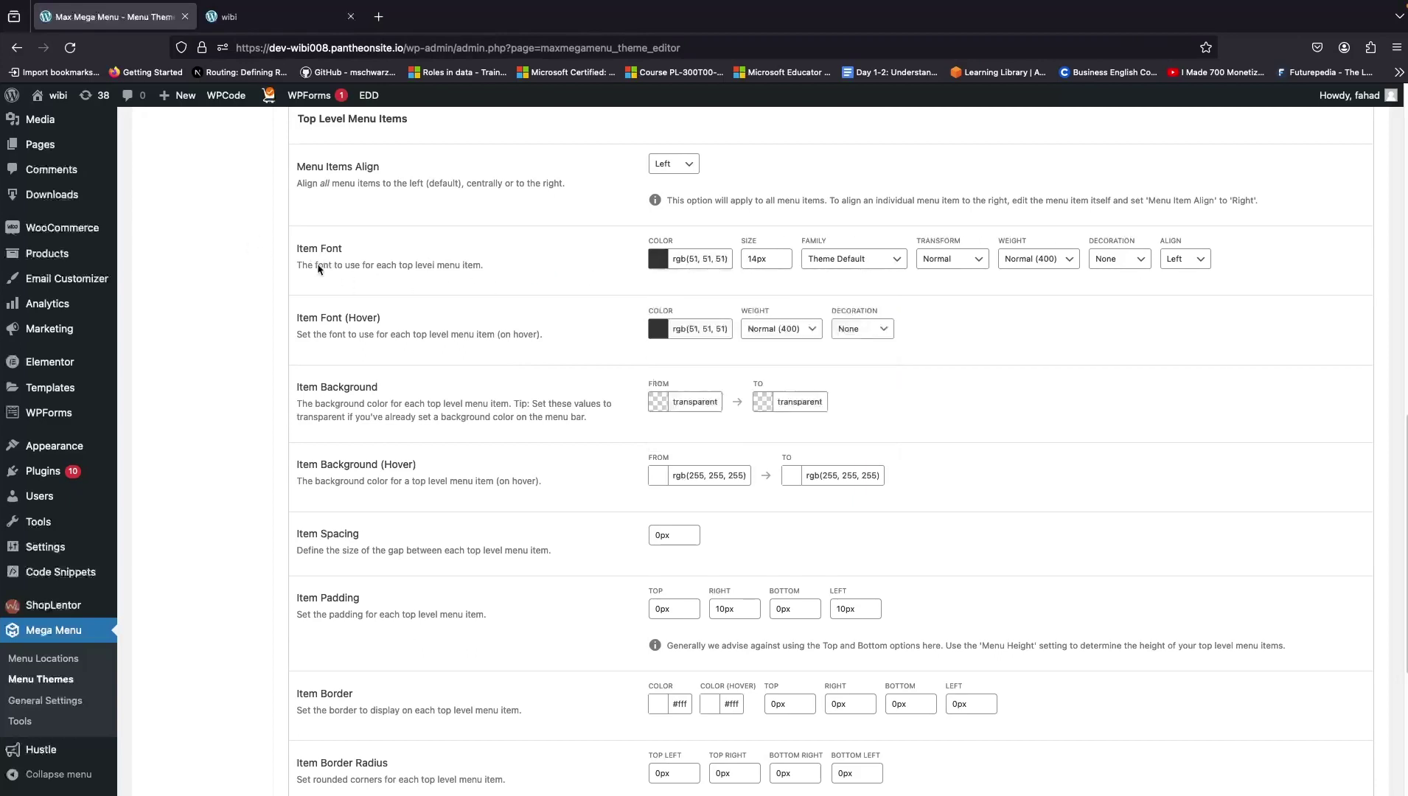
pyautogui.click(665, 333)
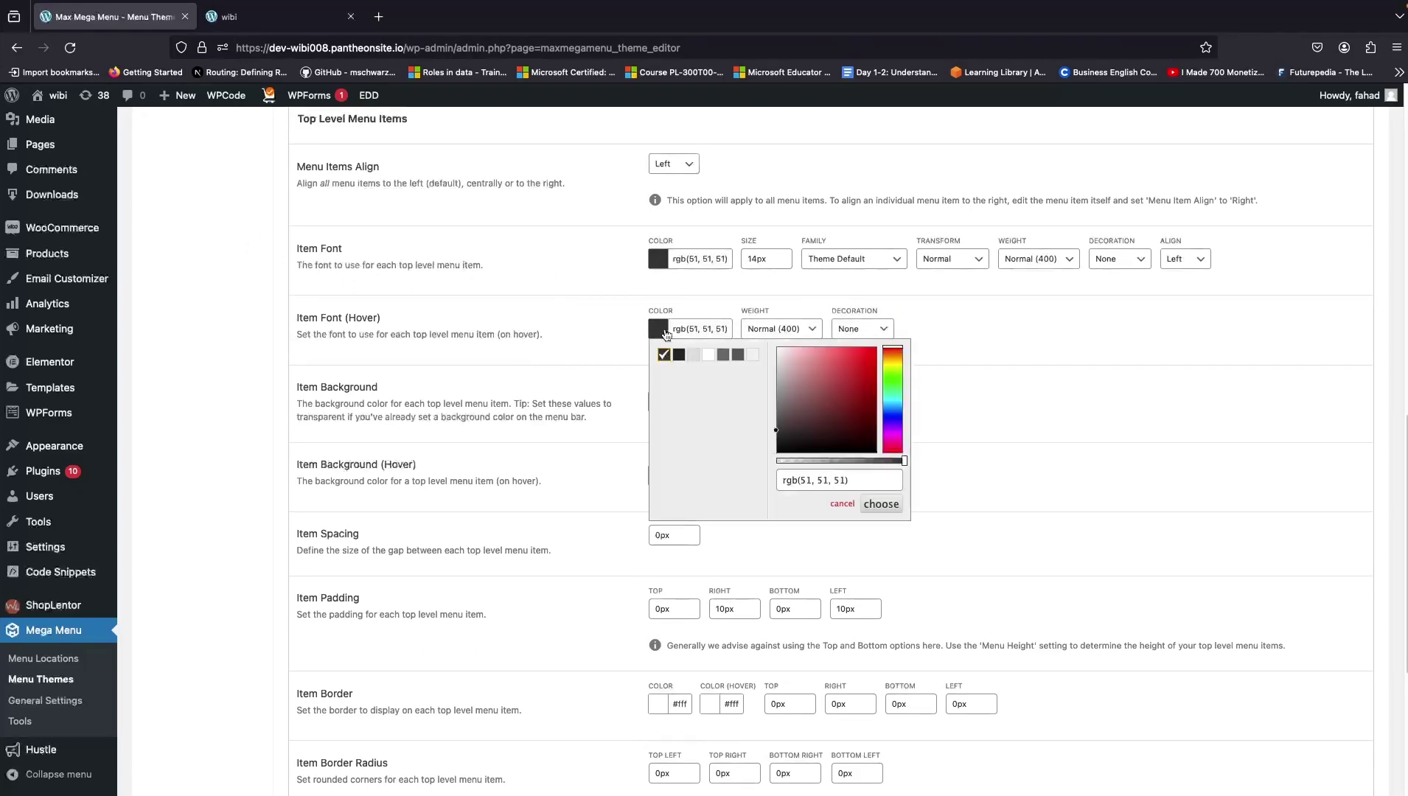
pyautogui.click(595, 329)
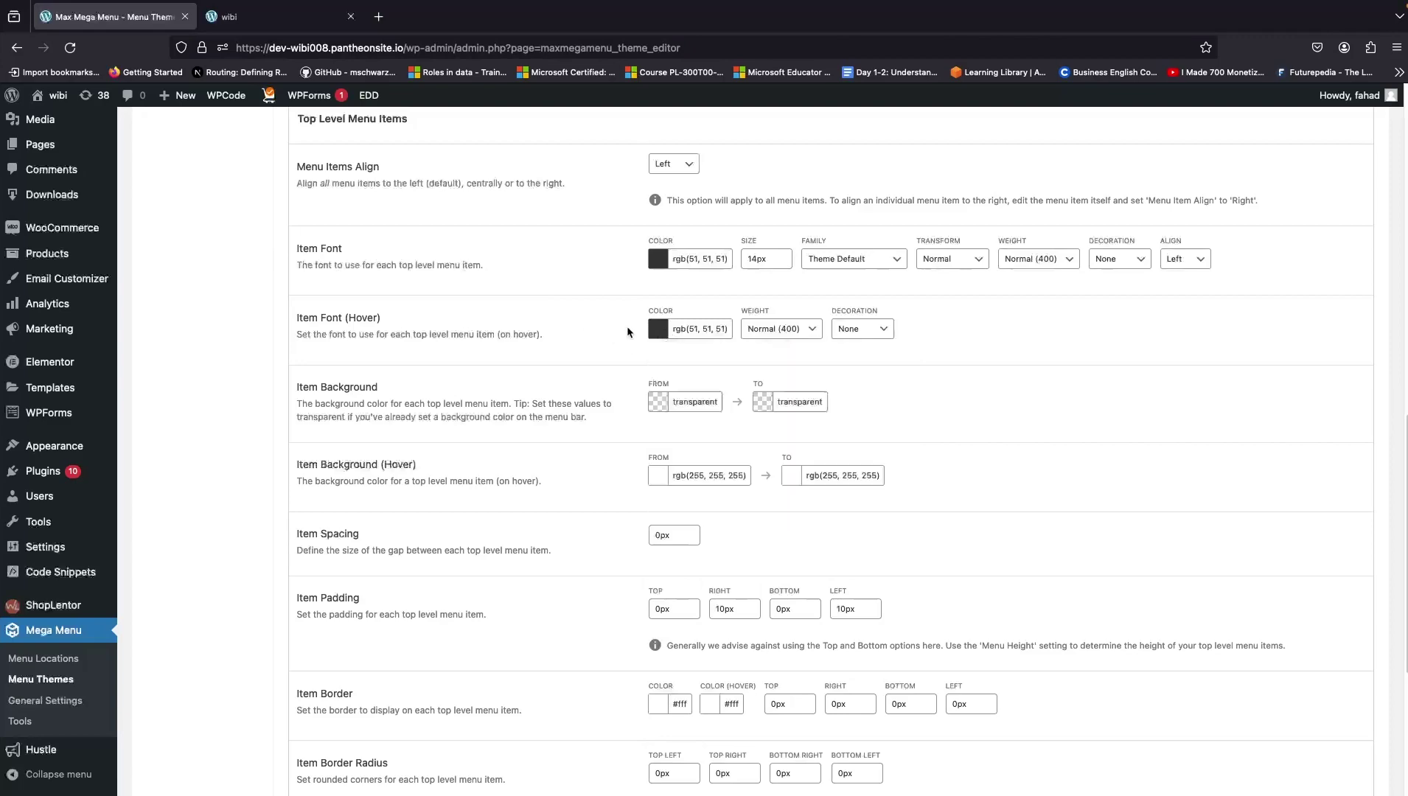
# Set the Item Spacing between top-level menu items to 80px
pyautogui.scroll(-1, 555, 376)
pyautogui.scroll(-2, 555, 376)
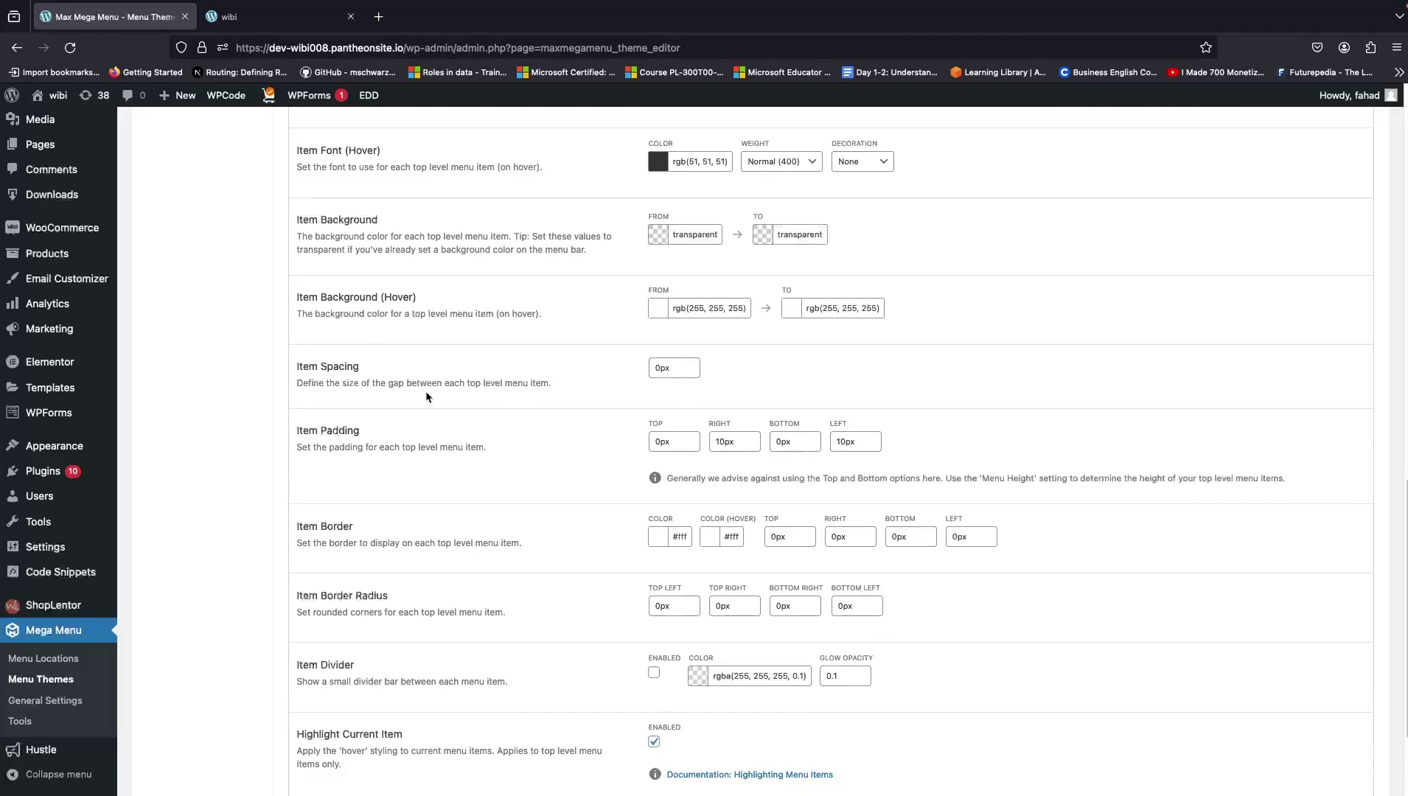
pyautogui.scroll(-2, 328, 266)
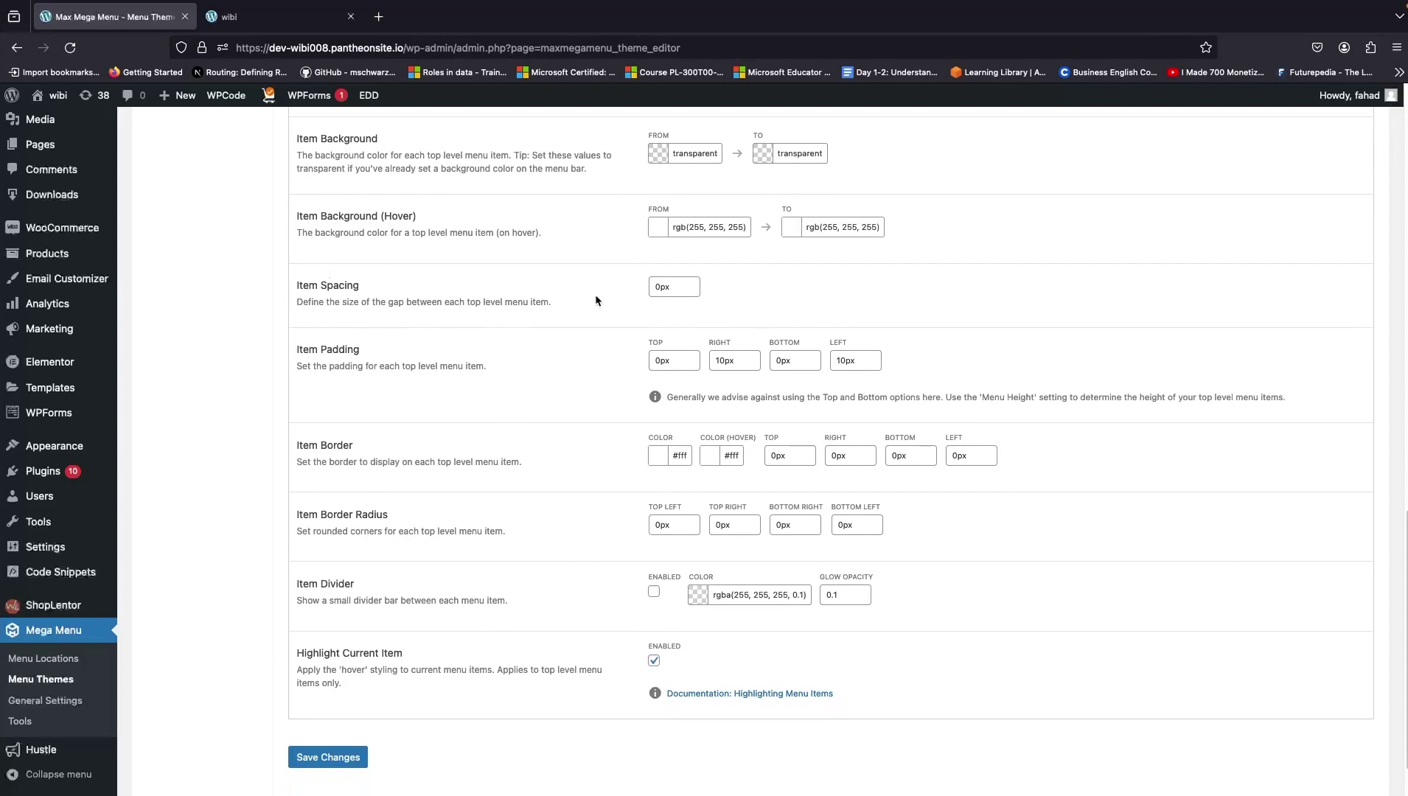
pyautogui.click(651, 288)
pyautogui.write('8')
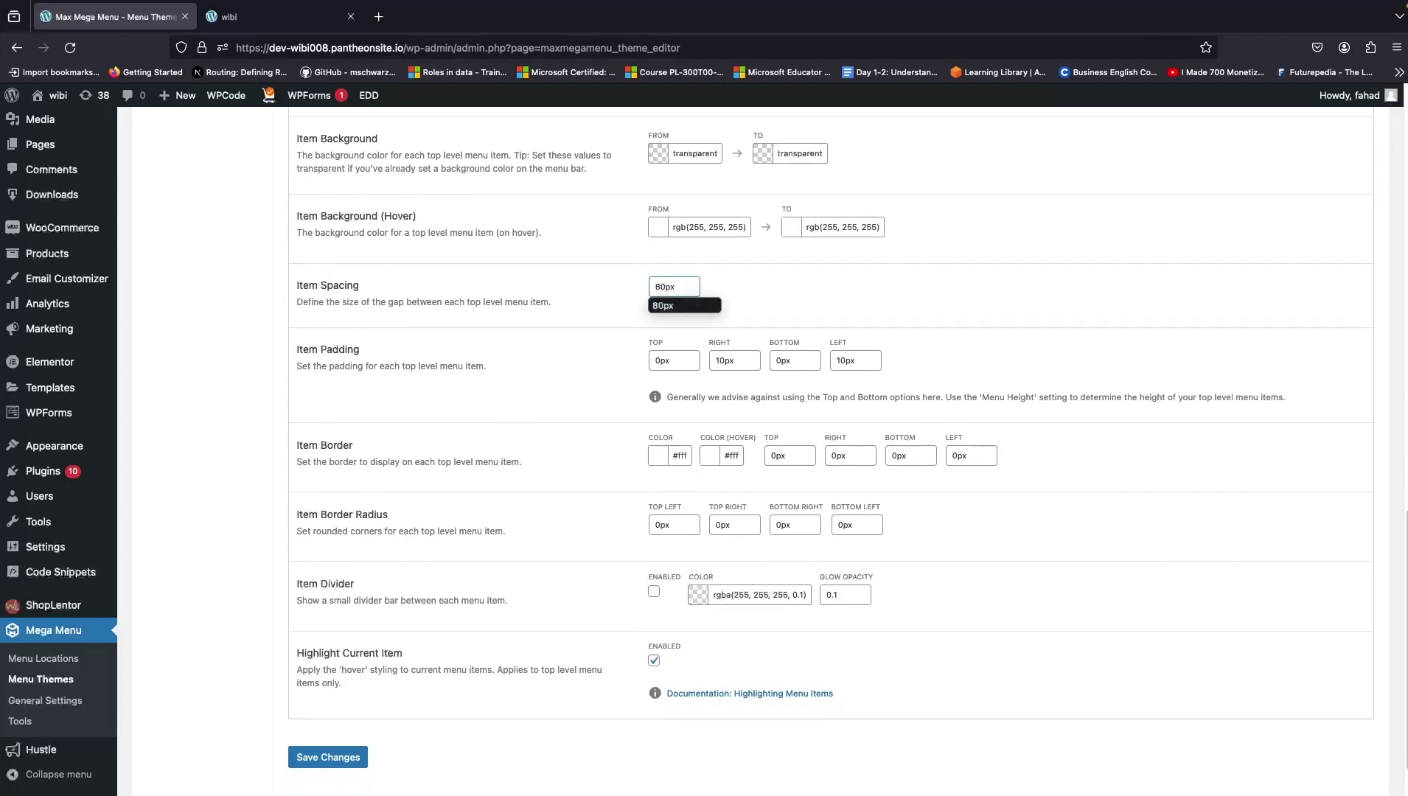
pyautogui.click(426, 407)
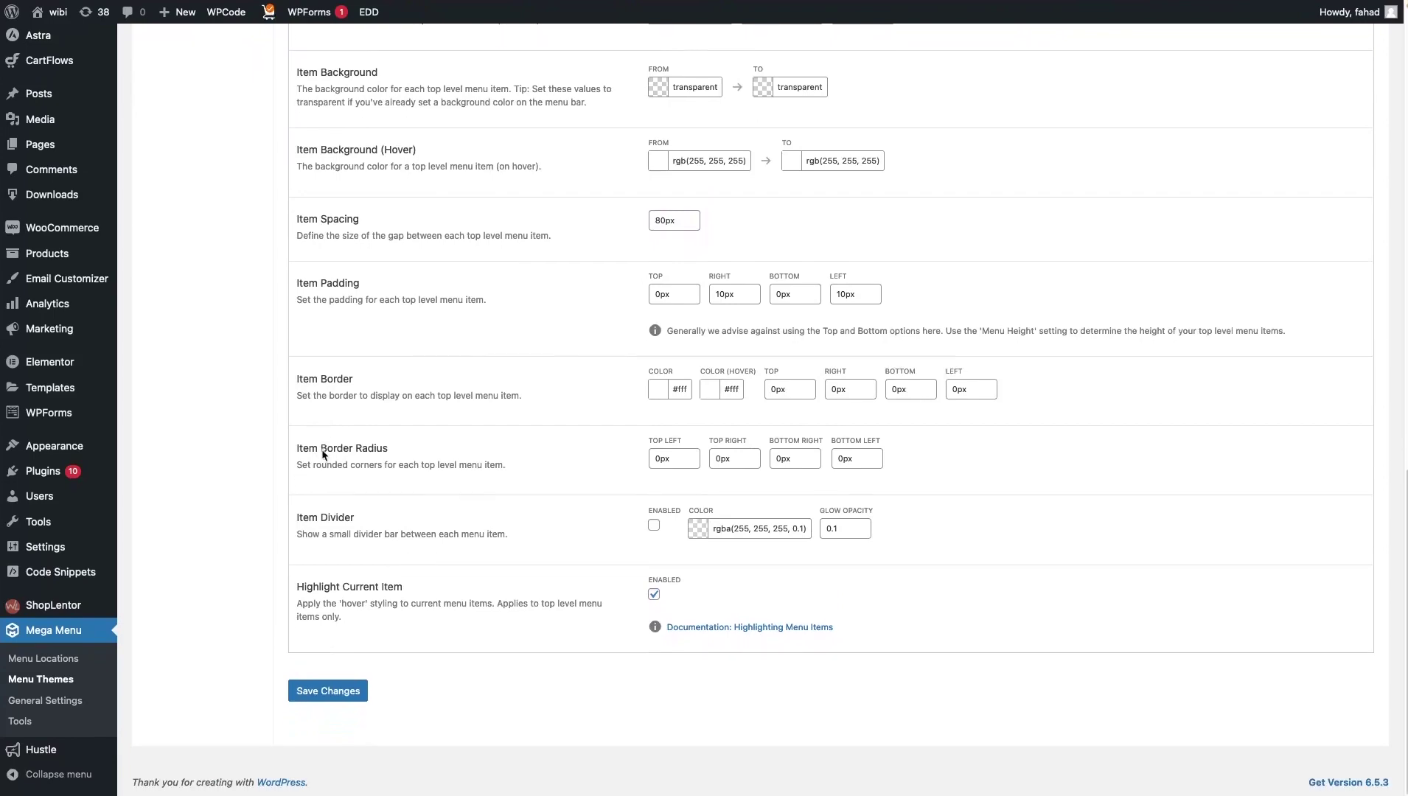
# Recheck the top-level menu item settings and save the theme's changes
pyautogui.scroll(5, 438, 241)
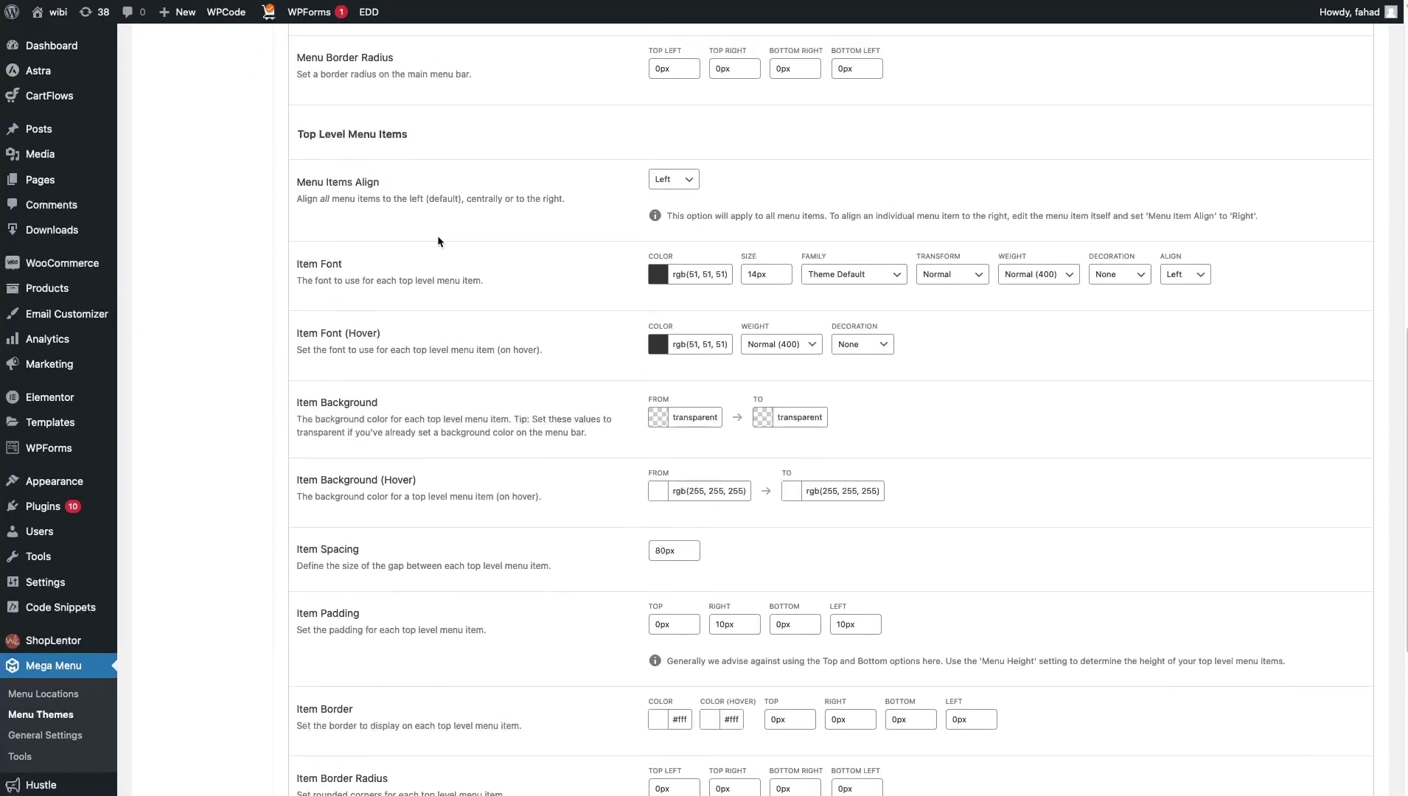
pyautogui.scroll(-4, 373, 381)
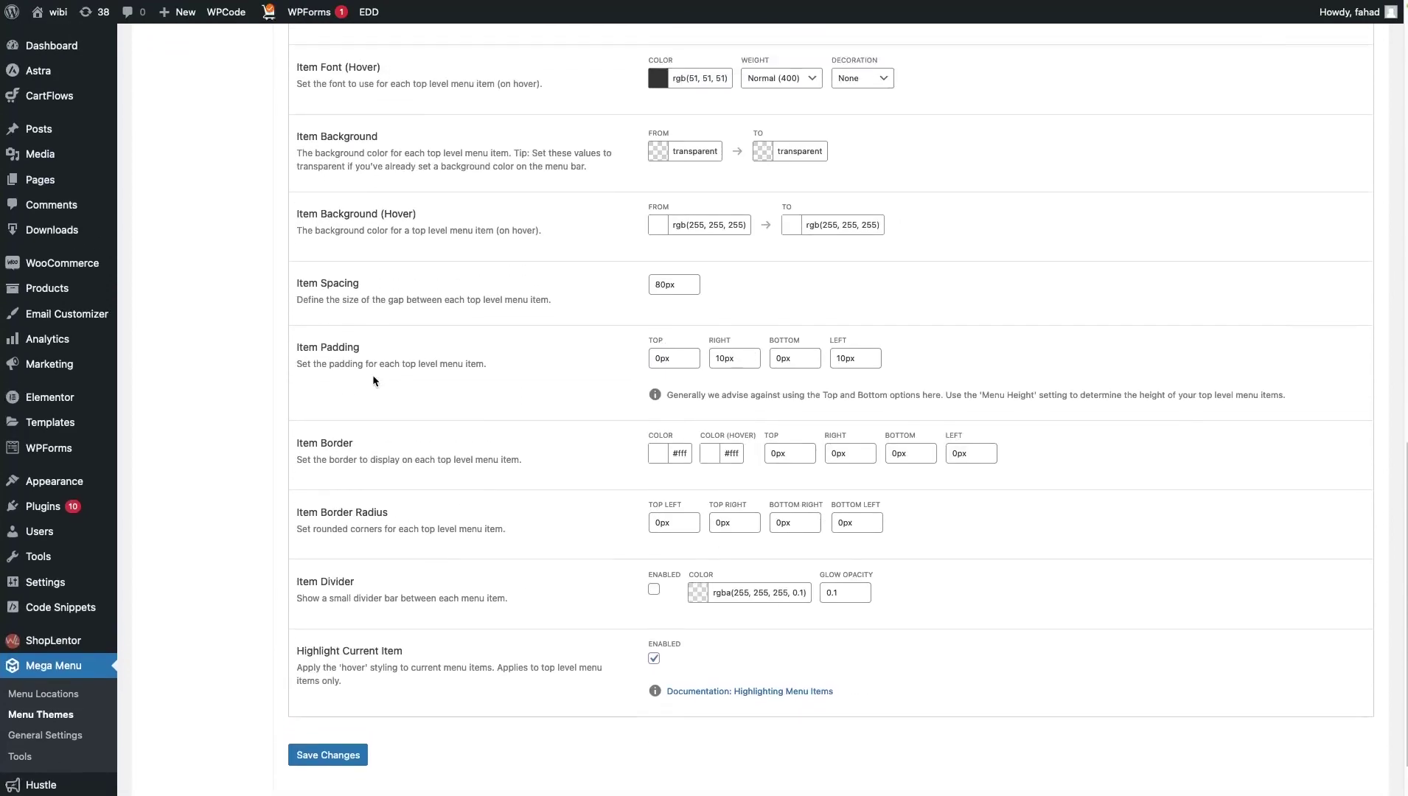
pyautogui.click(319, 748)
# Reload the live site and inspect the restyled header menu and its About item
pyautogui.moveTo(323, 6)
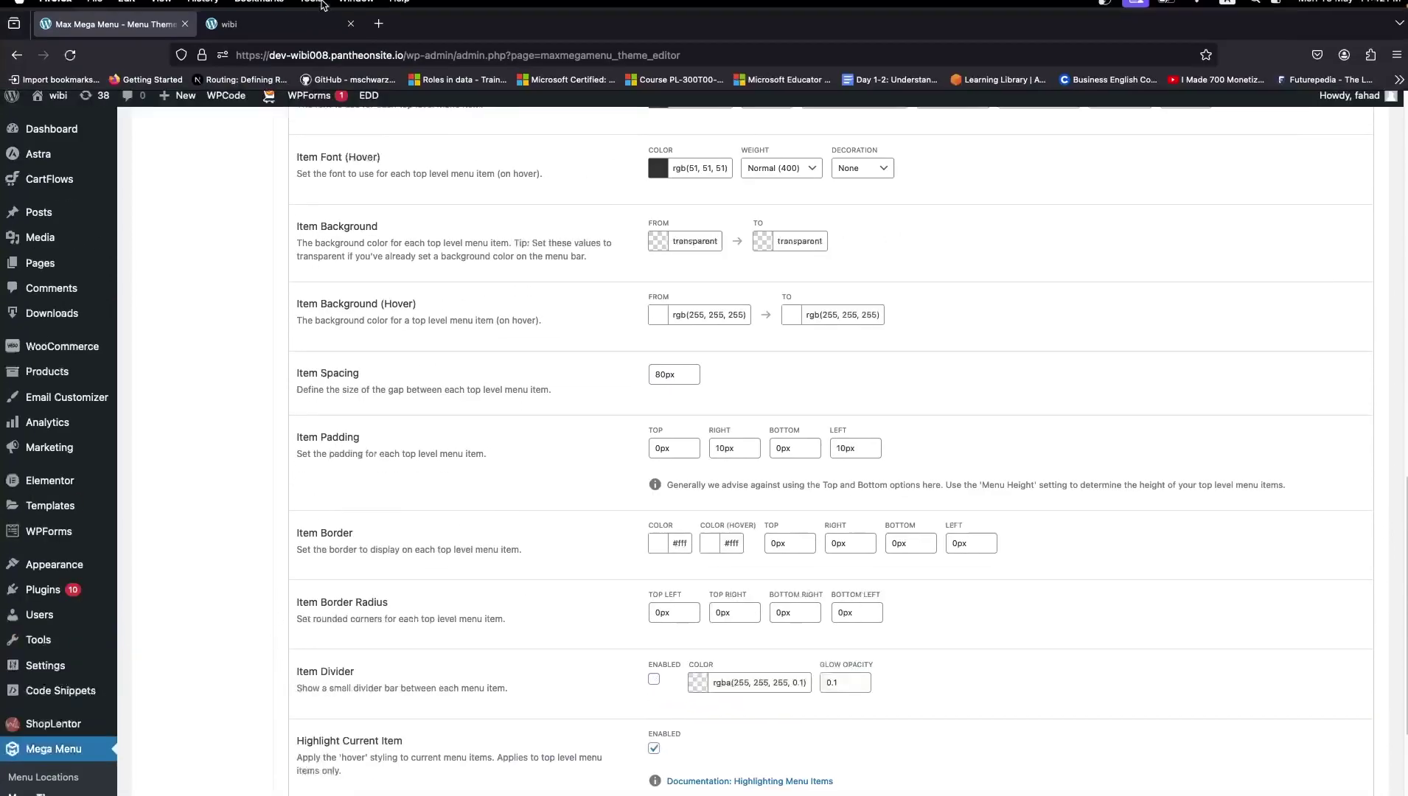
pyautogui.click(258, 24)
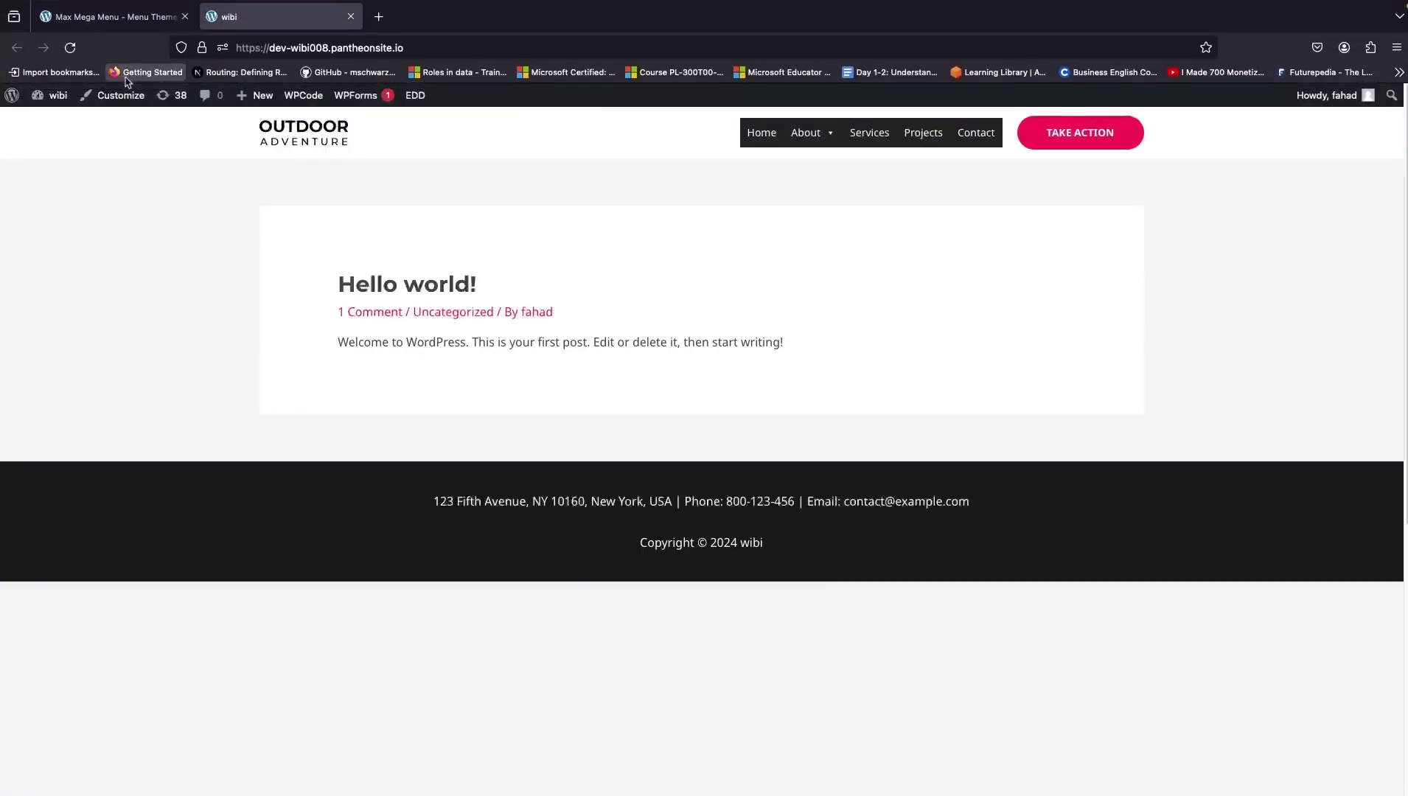
pyautogui.click(70, 54)
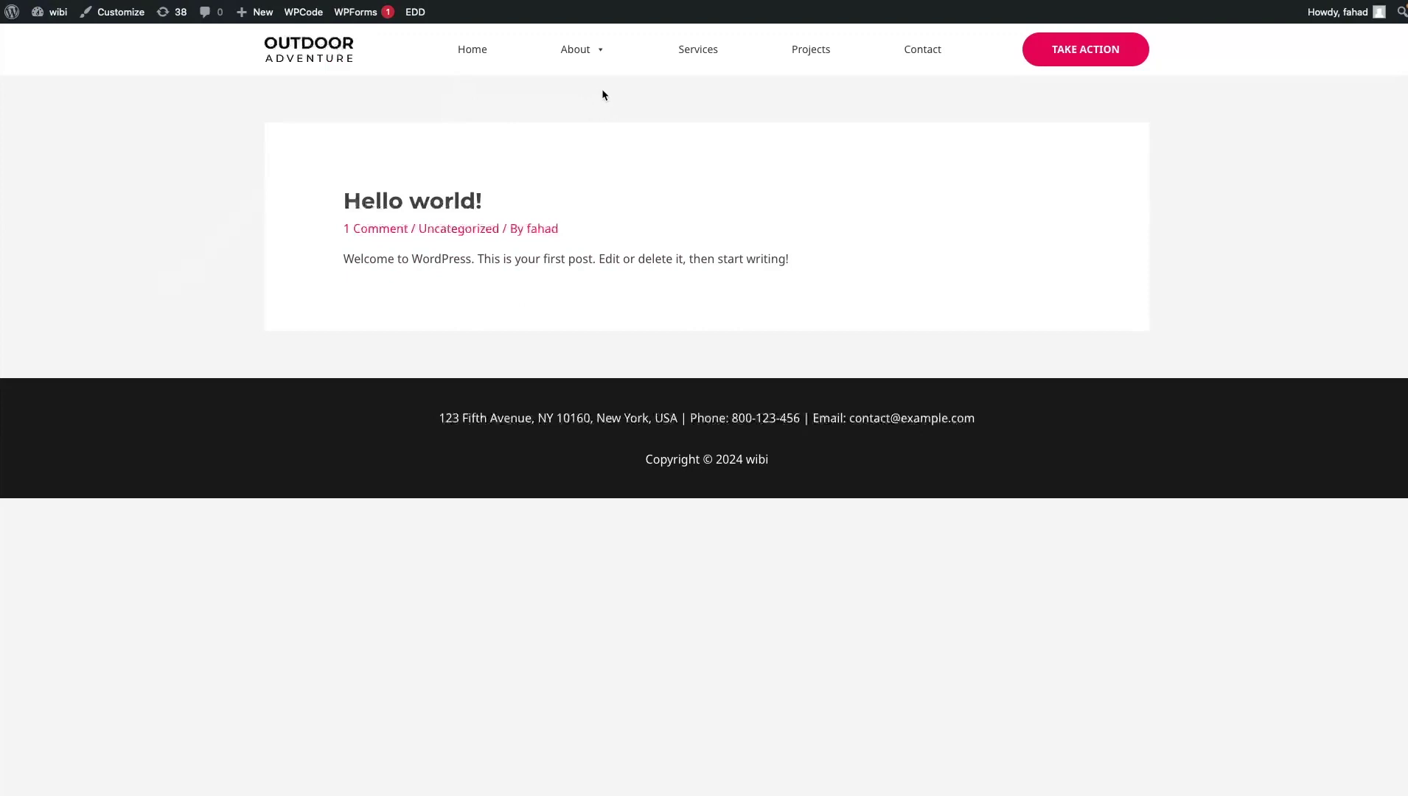
pyautogui.moveTo(598, 50)
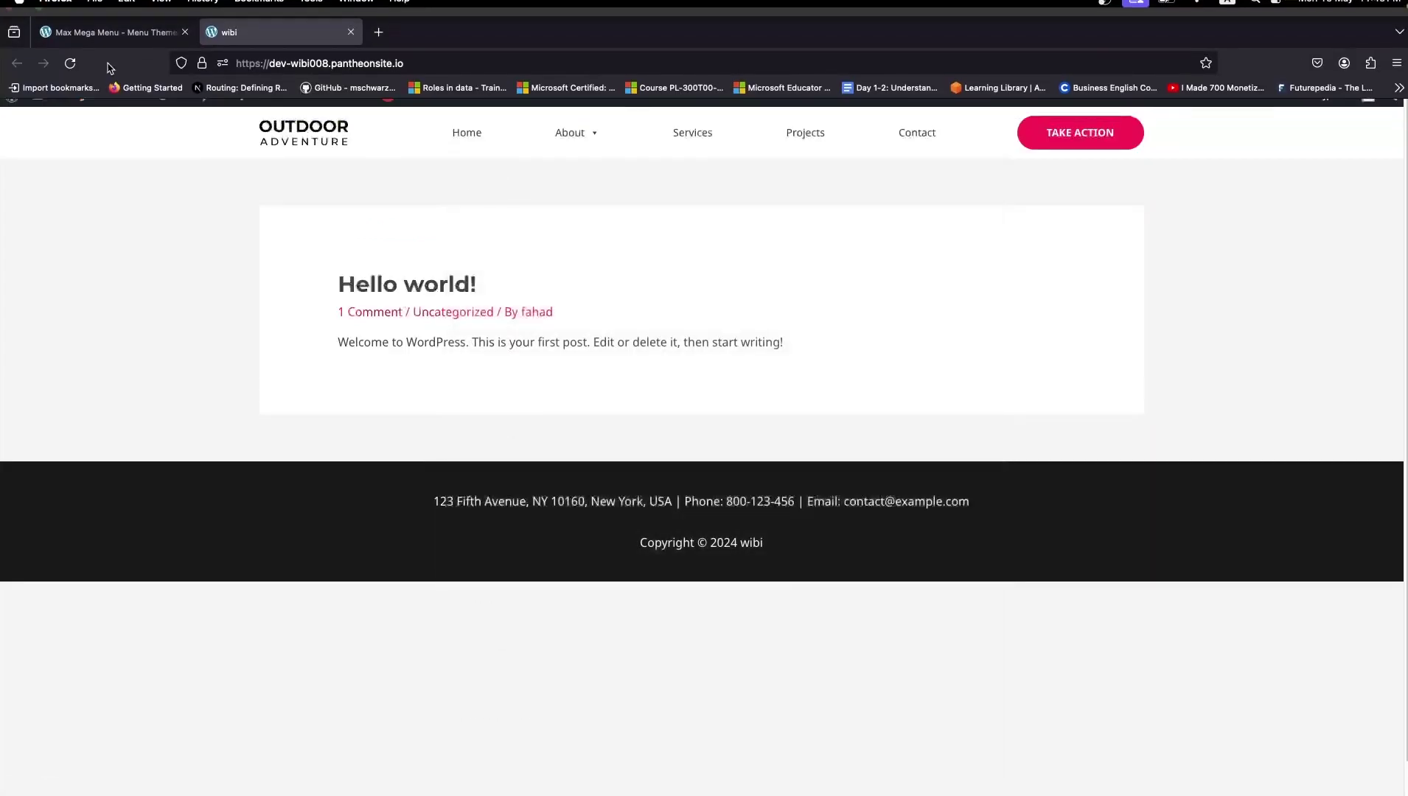
# Return to the Menu Themes page and examine the Mega Menus settings for panels, widgets and second-level items
pyautogui.click(129, 31)
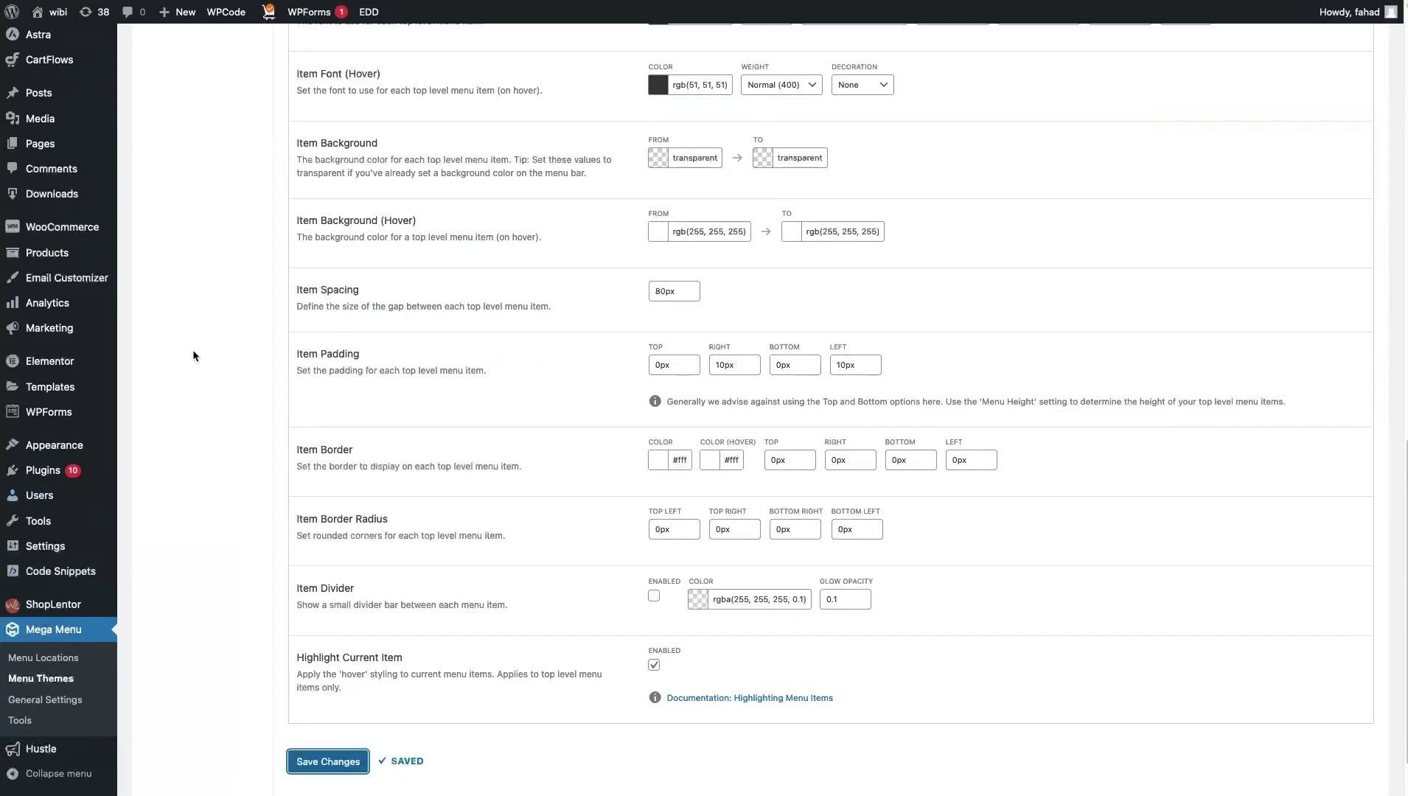
pyautogui.scroll(10, 193, 357)
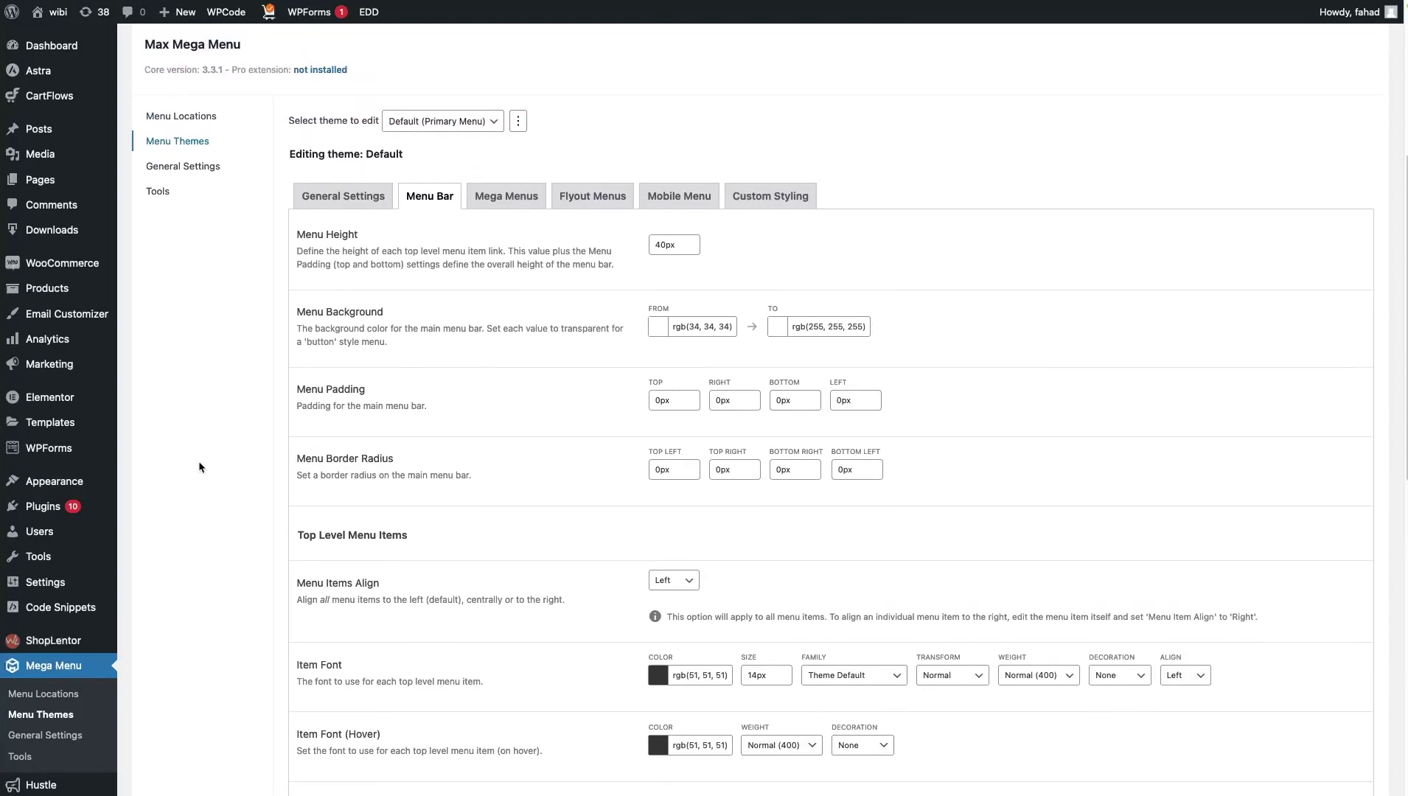
pyautogui.click(514, 210)
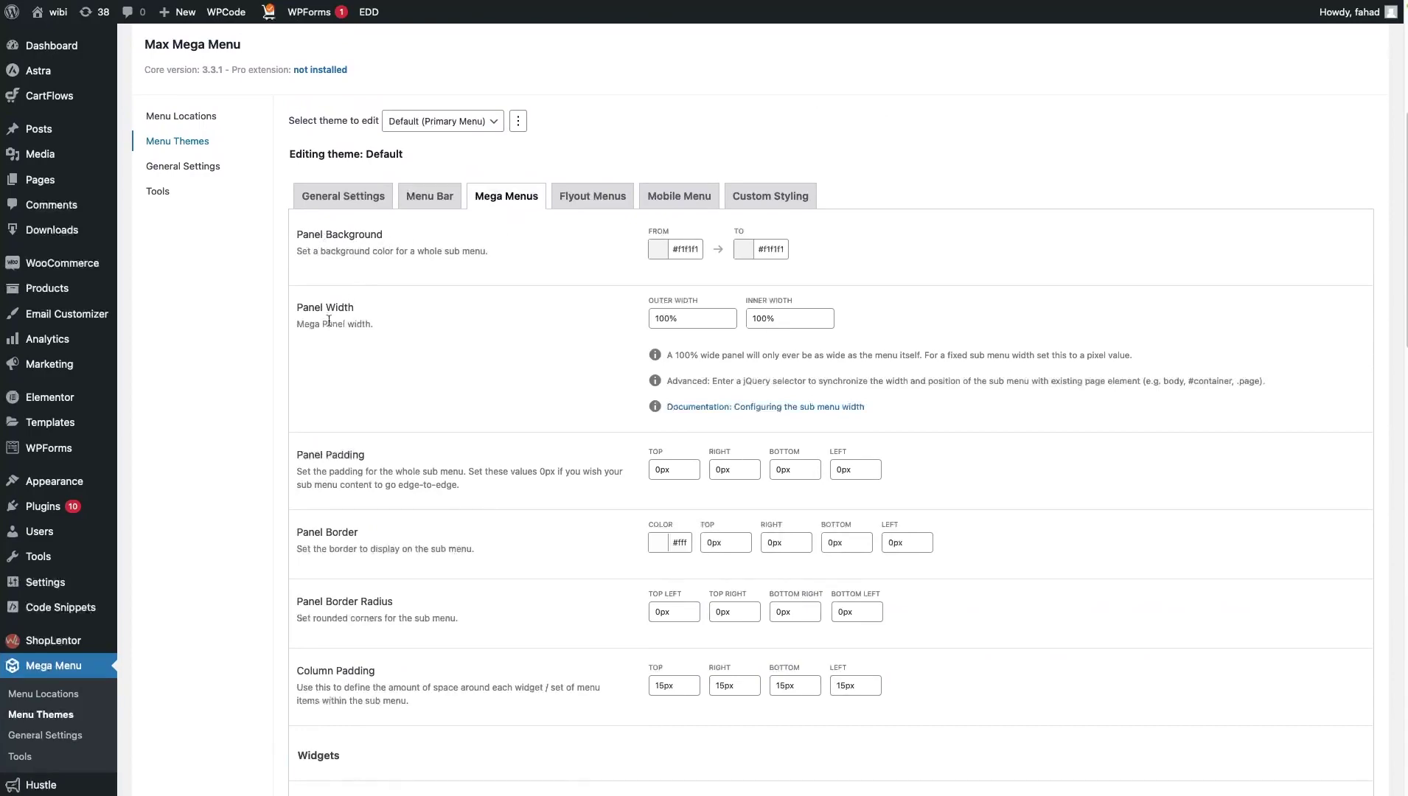
pyautogui.scroll(-3, 419, 384)
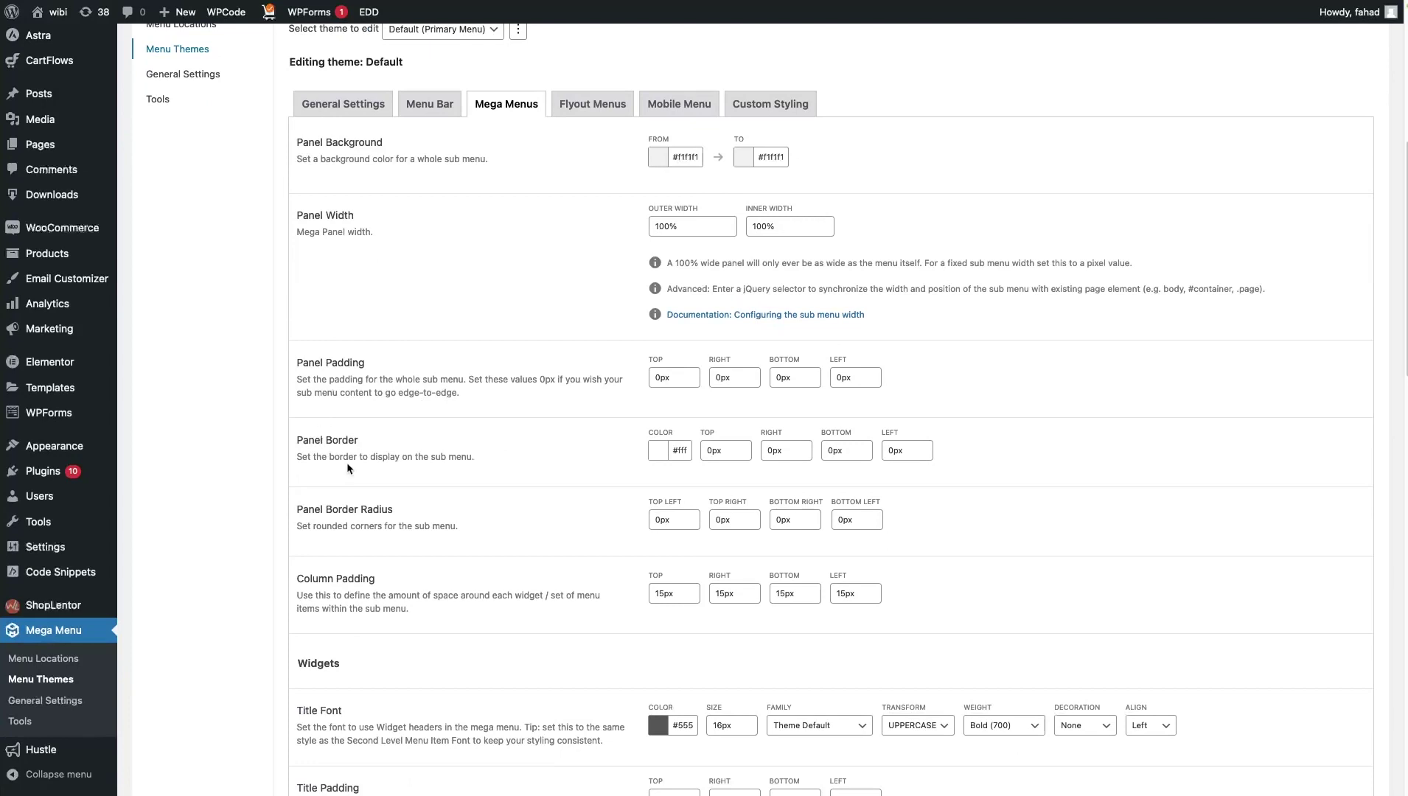
pyautogui.scroll(-7, 348, 465)
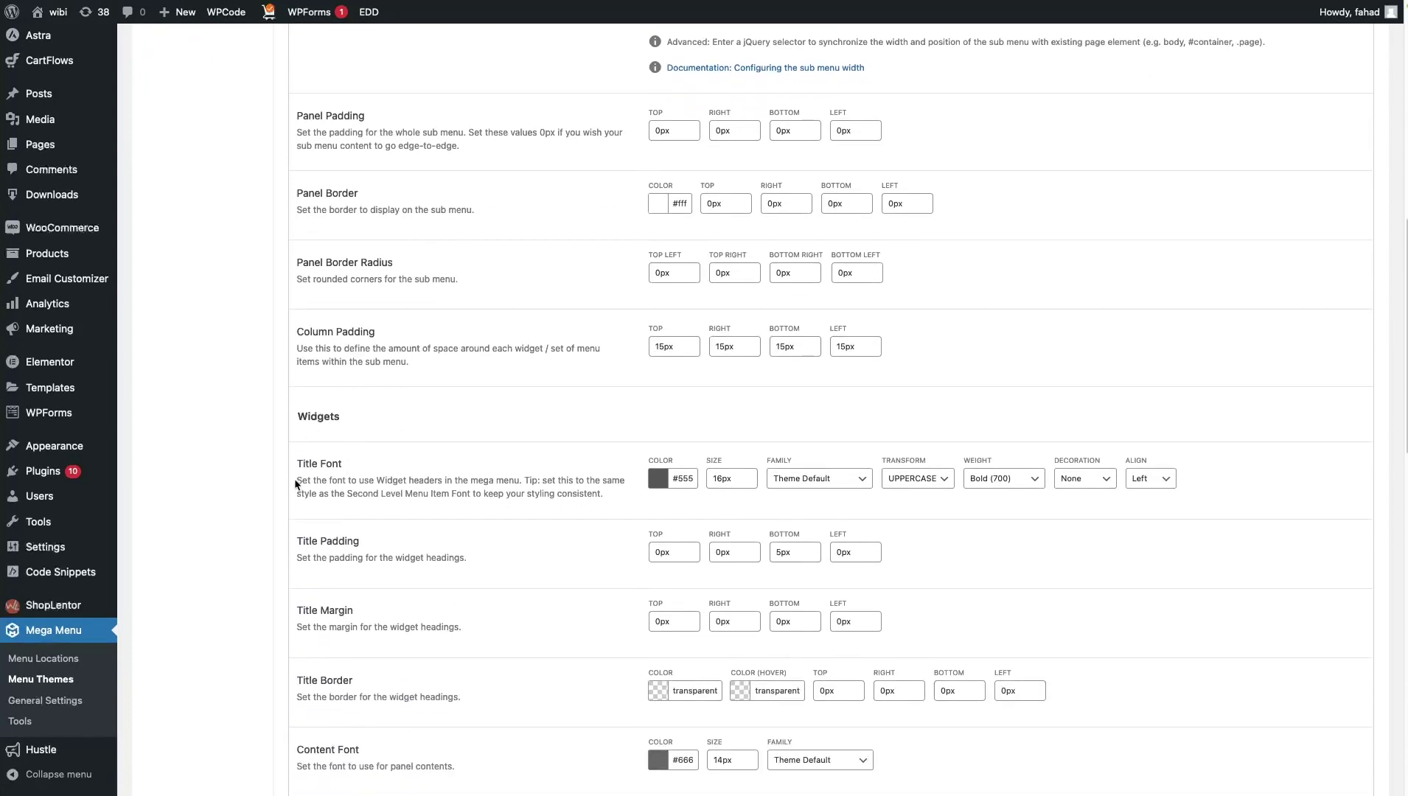
pyautogui.scroll(-3, 300, 483)
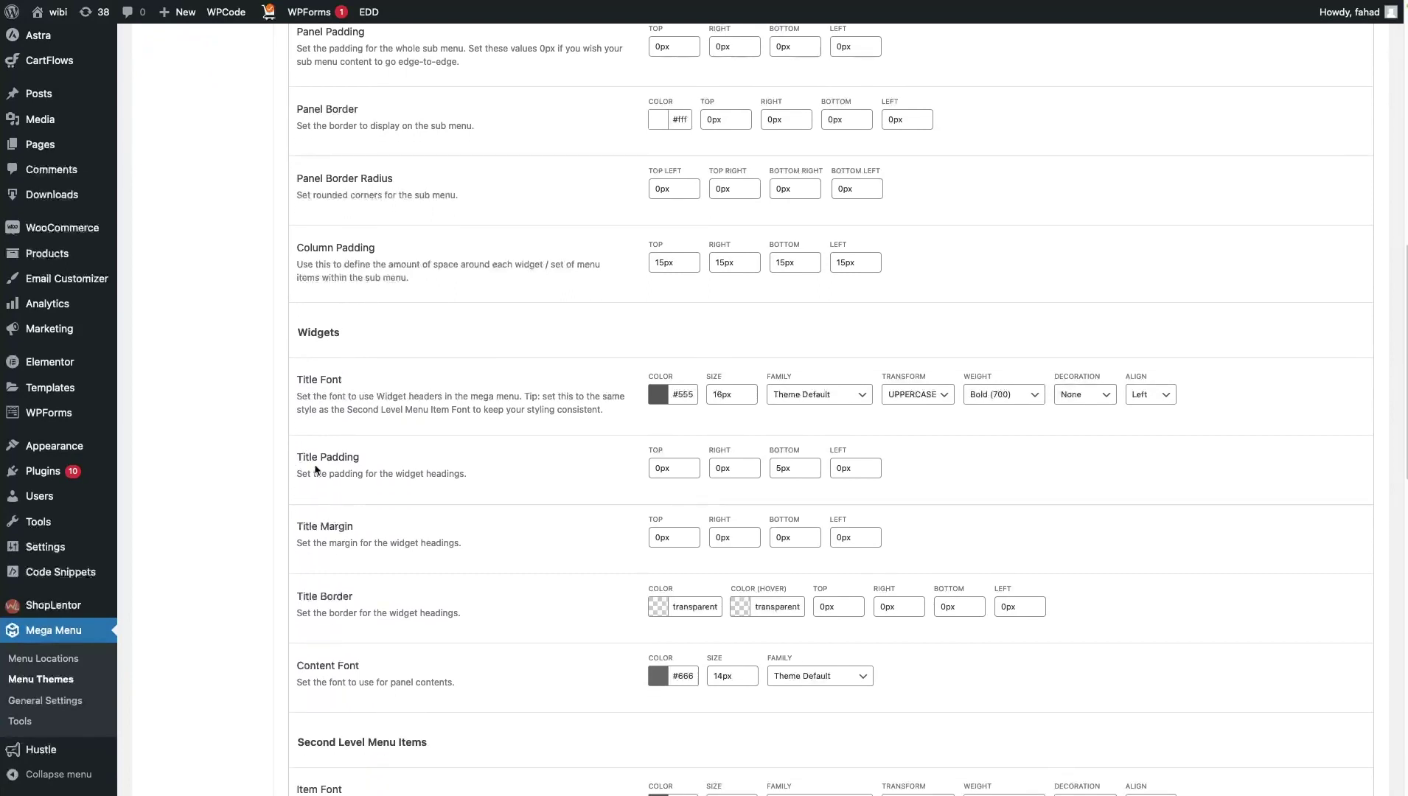
pyautogui.scroll(-3, 311, 503)
pyautogui.scroll(-3, 322, 498)
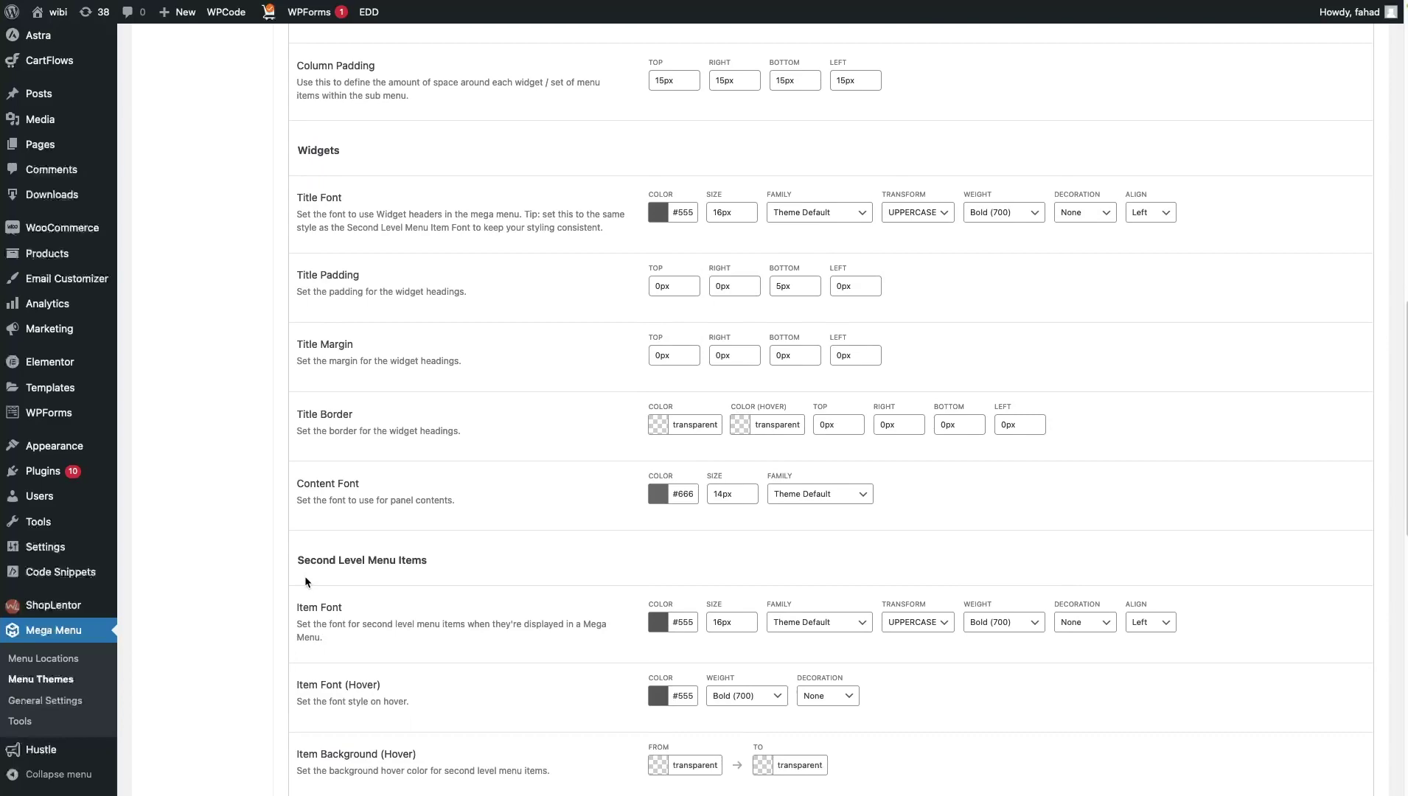
pyautogui.scroll(-3, 305, 577)
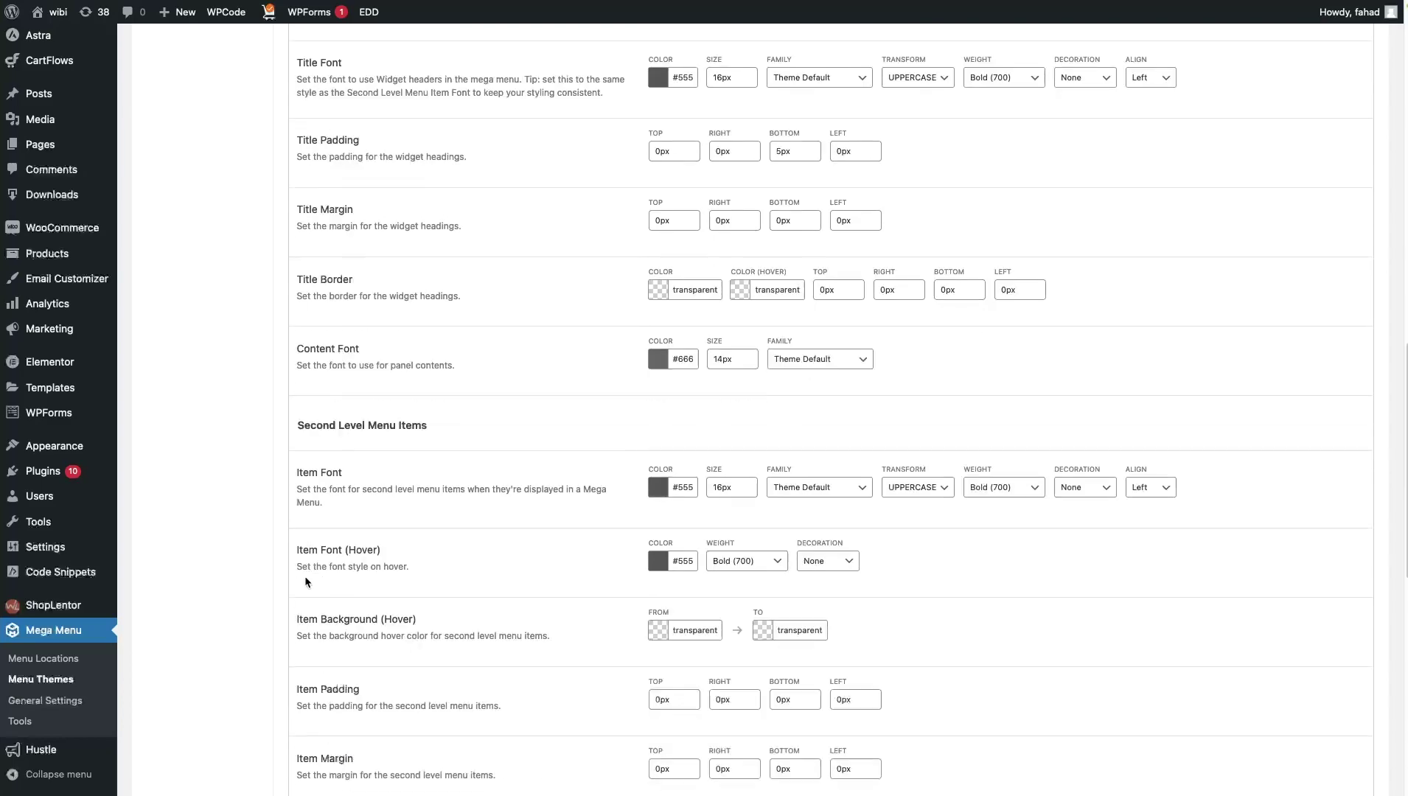
pyautogui.scroll(20, 304, 488)
pyautogui.scroll(-6, 468, 511)
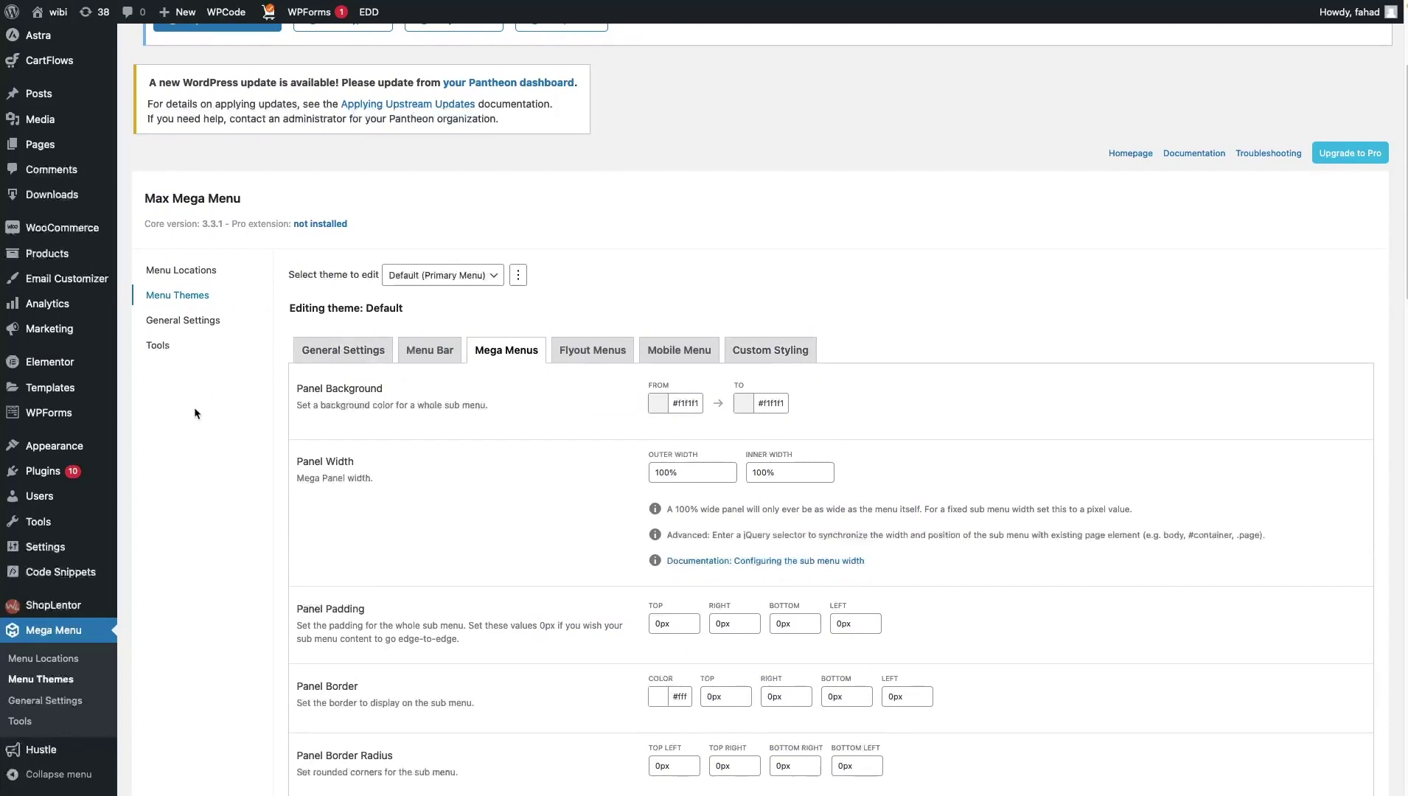
# Open the WordPress Menus page and review the menu structure, including the About sub items and their Mega Menu options
pyautogui.moveTo(82, 442)
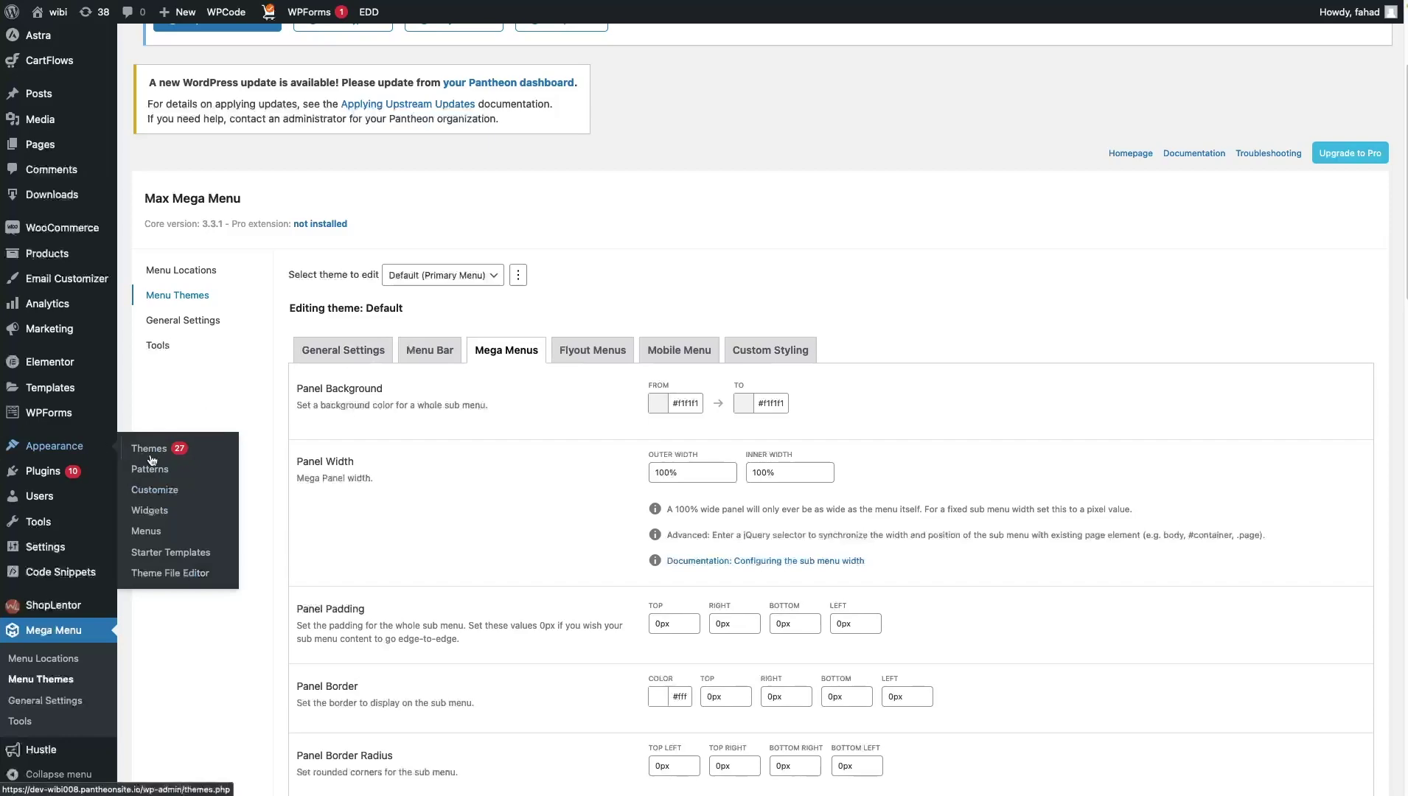
pyautogui.click(160, 534)
pyautogui.scroll(-3, 616, 421)
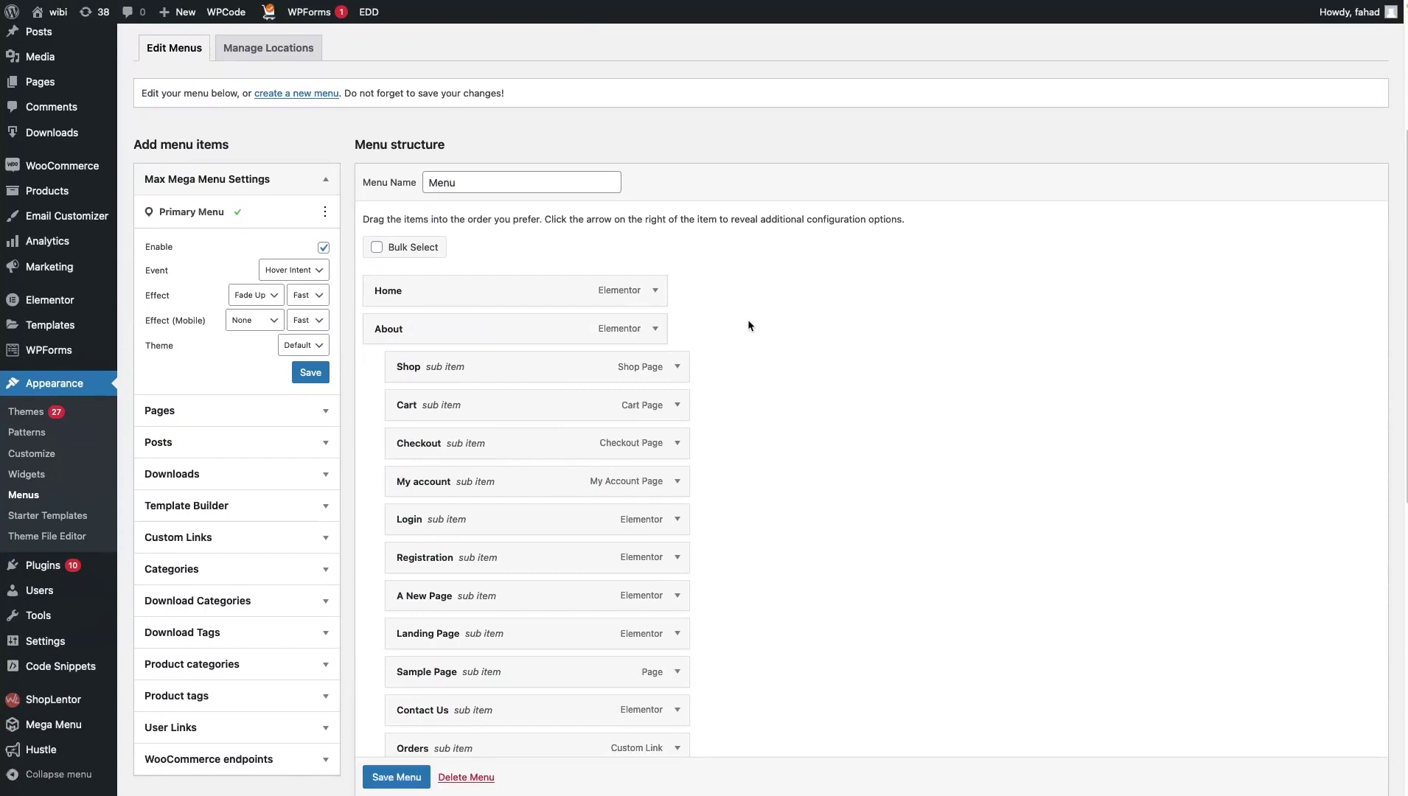
pyautogui.scroll(-8, 681, 320)
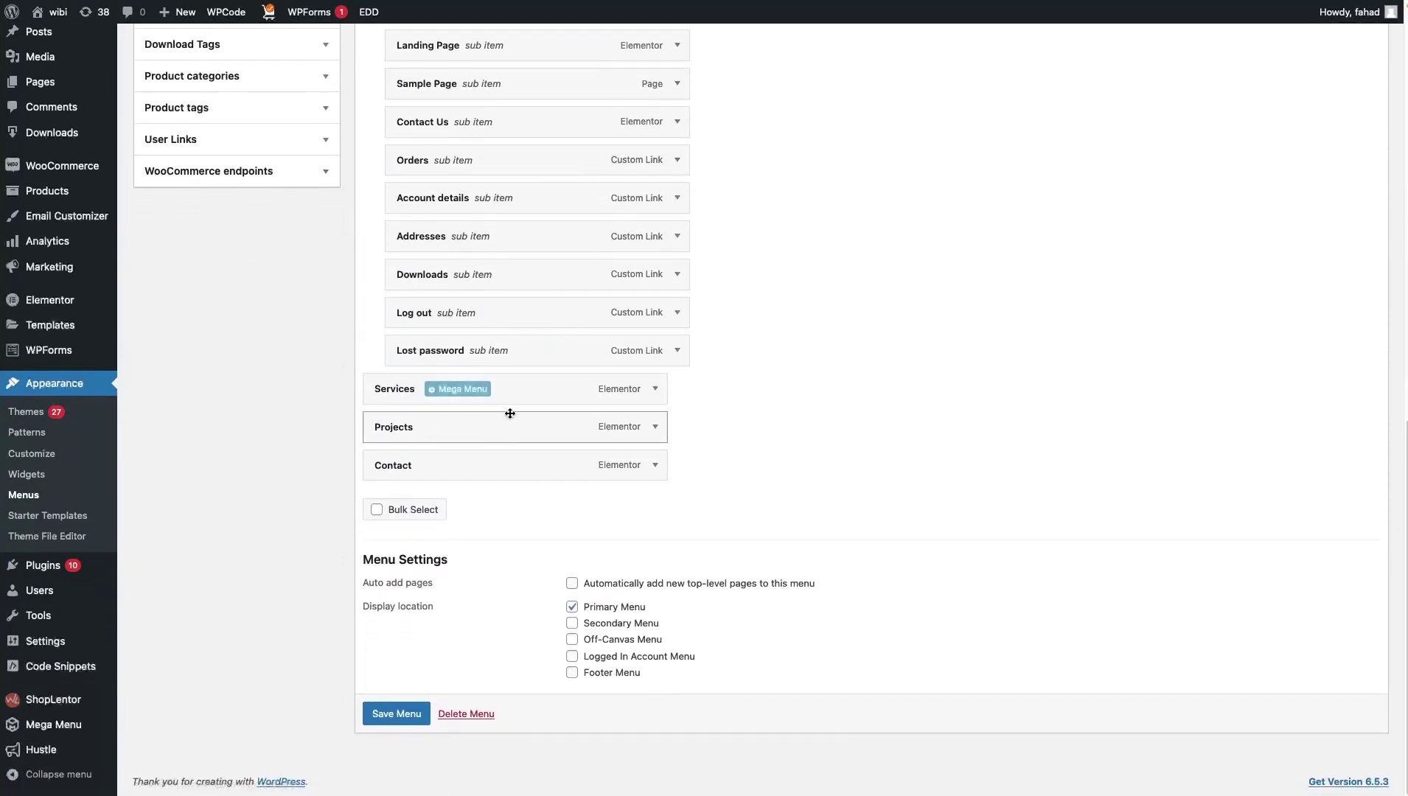
pyautogui.scroll(1, 498, 474)
pyautogui.scroll(6, 498, 474)
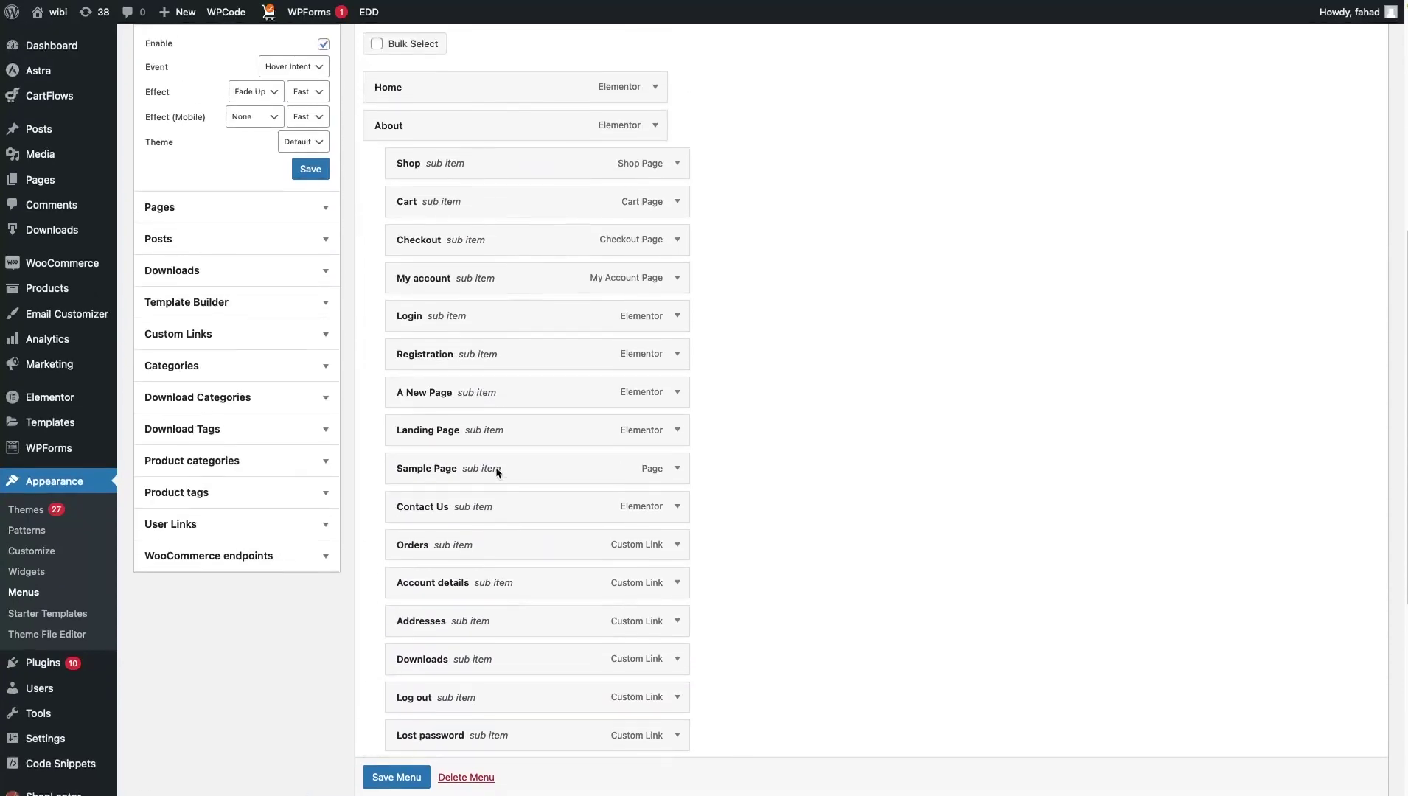
pyautogui.moveTo(523, 205)
pyautogui.moveTo(538, 240)
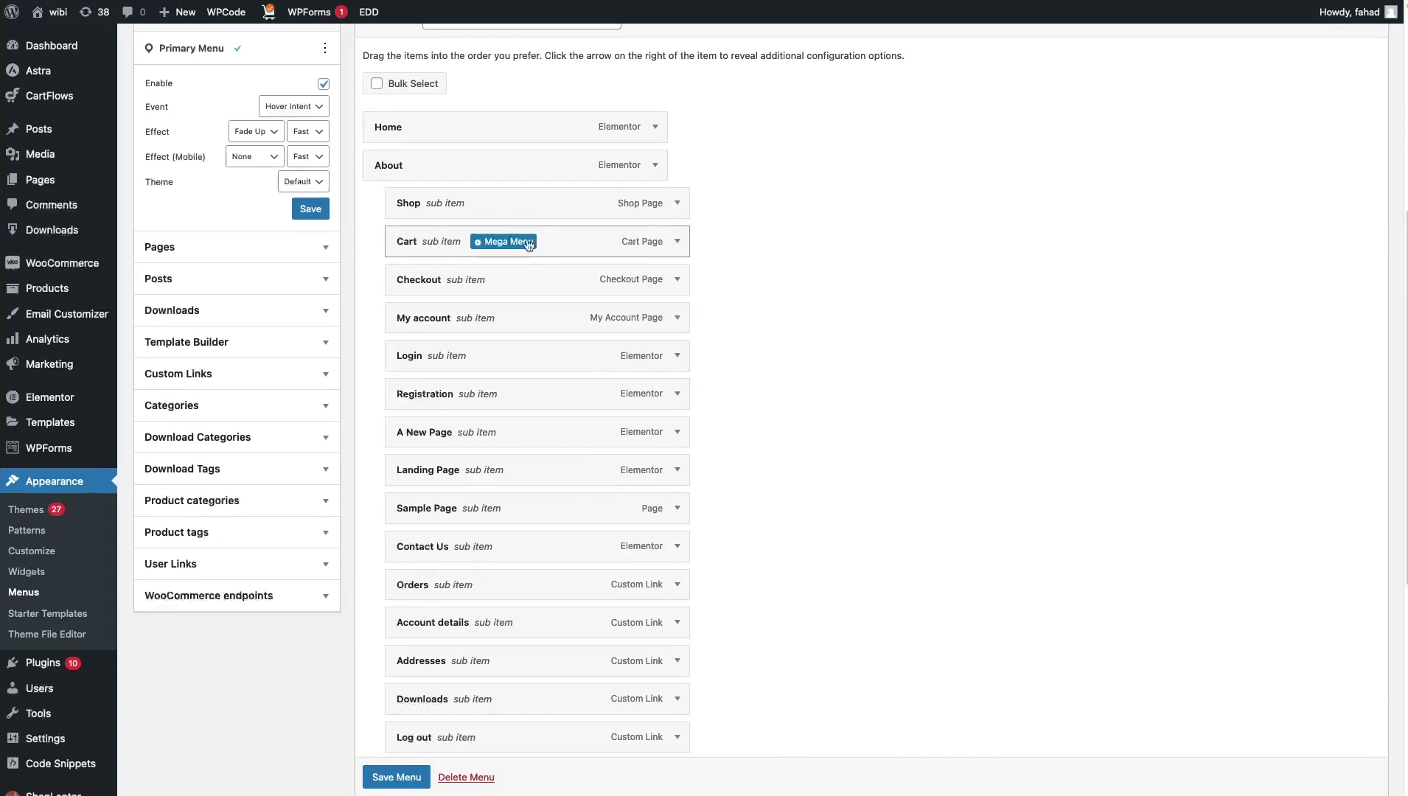
pyautogui.moveTo(409, 175)
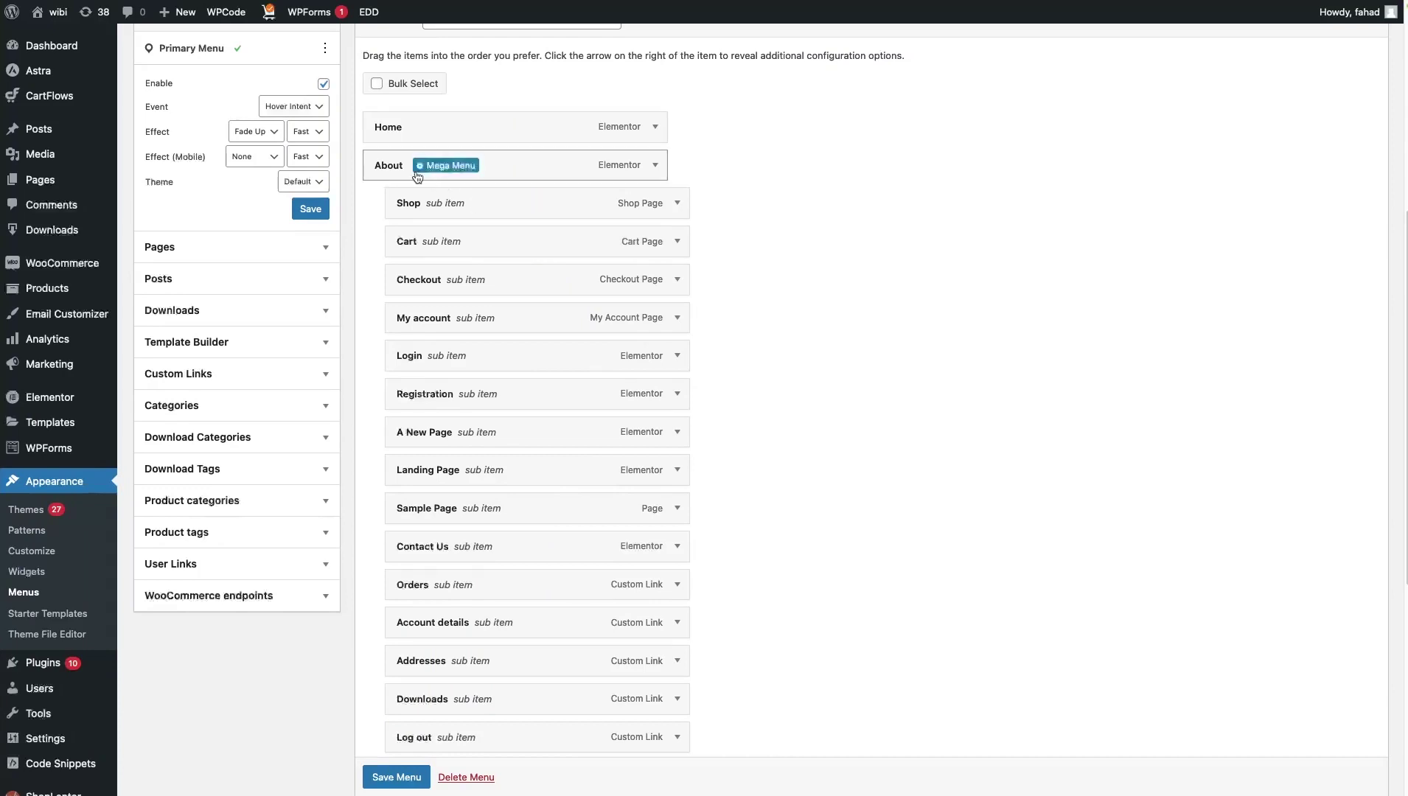
# Open the mega menu editor for the About item and add two more columns to its grid layout
pyautogui.click(458, 170)
pyautogui.scroll(-2, 471, 402)
pyautogui.scroll(-1, 470, 405)
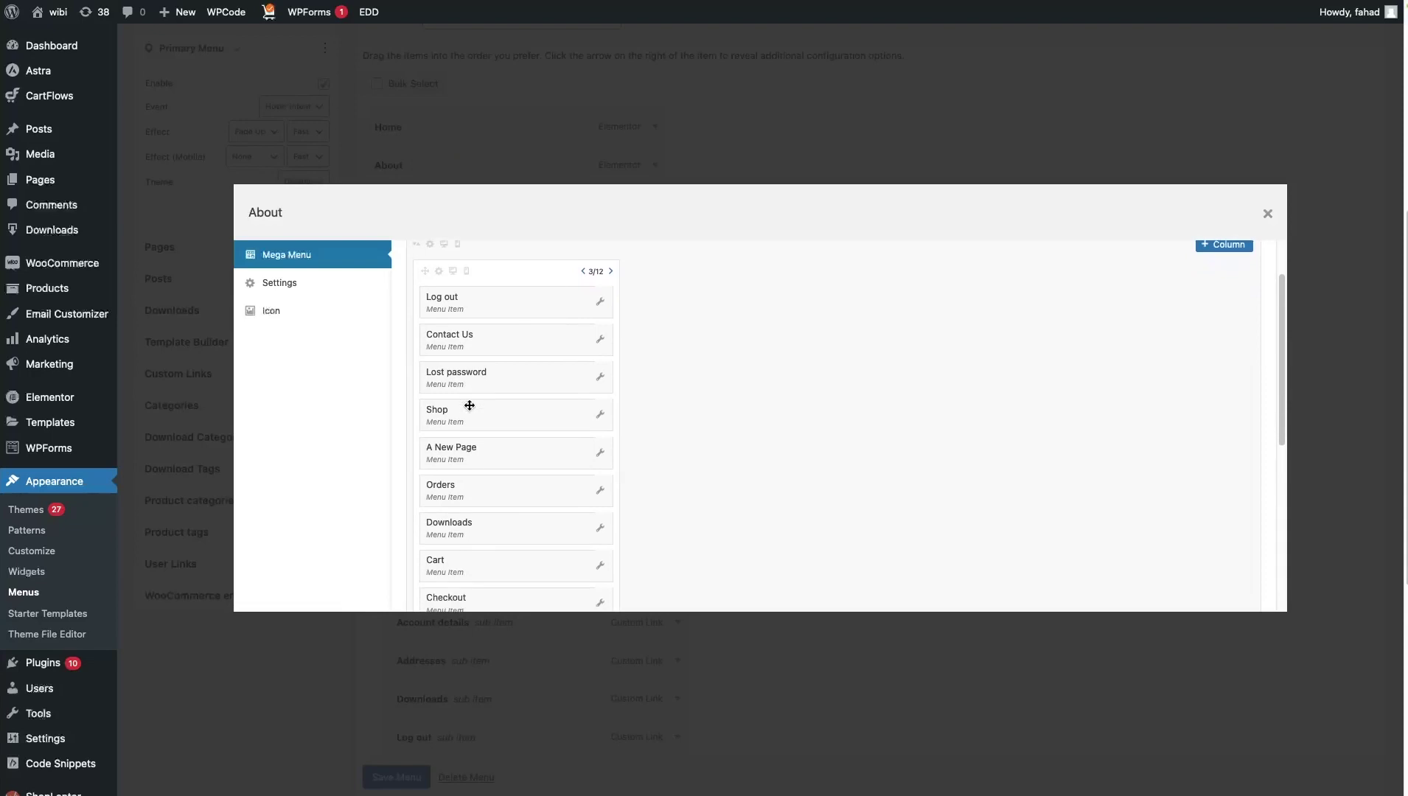
pyautogui.scroll(2, 470, 406)
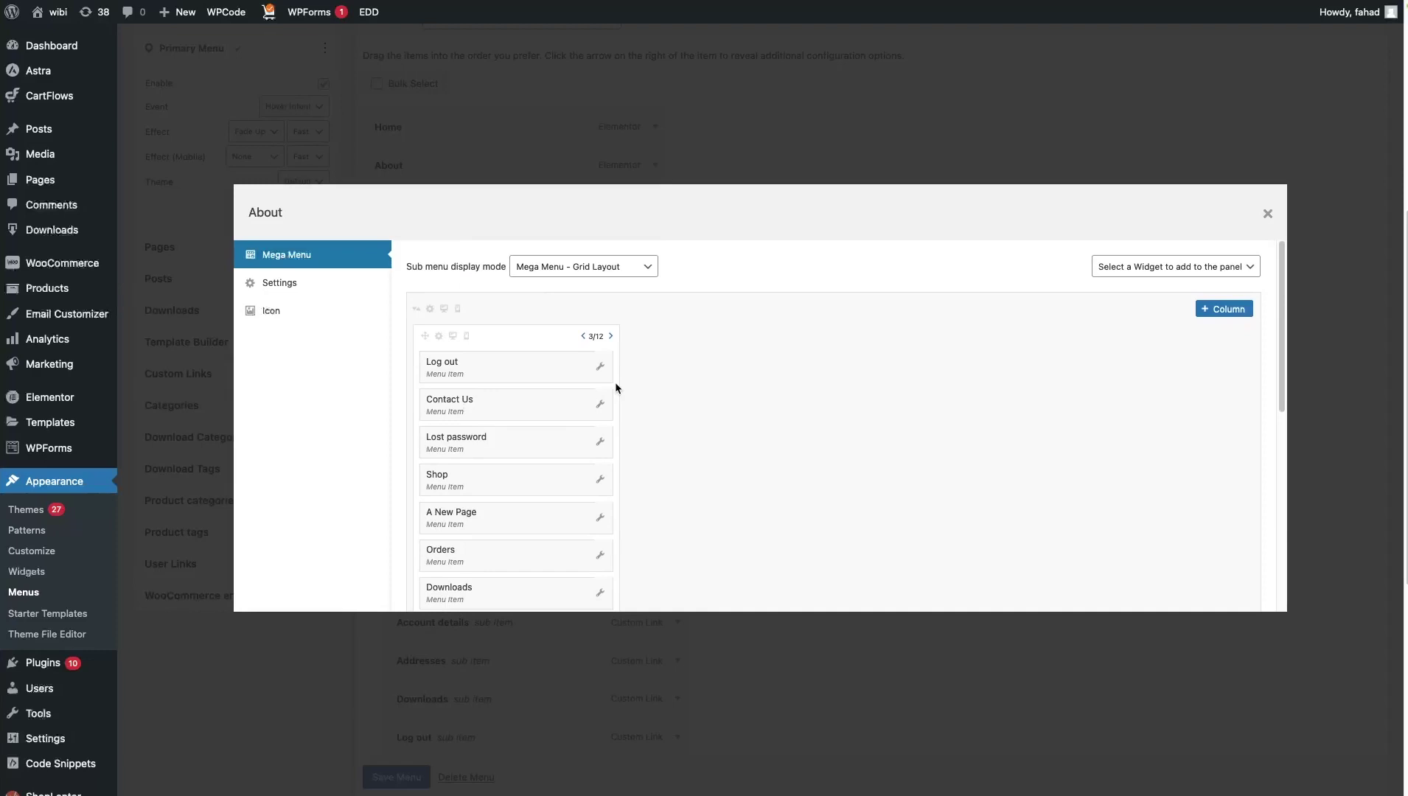
pyautogui.click(1231, 313)
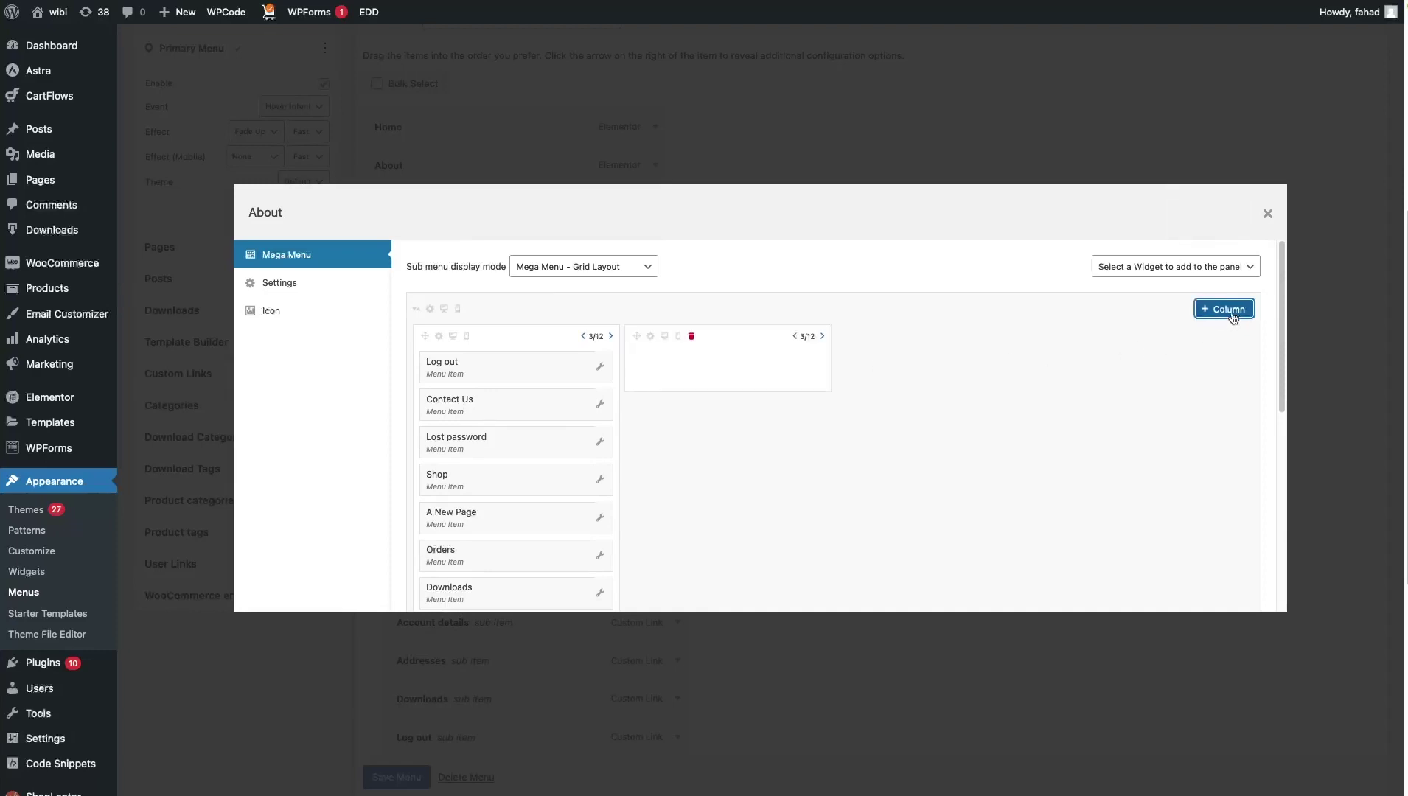
pyautogui.click(1231, 312)
# Move Log out, A New Page, Shop, Downloads, Cart, Orders and Contact Us into the second column, and Checkout and Lost password into the third
pyautogui.moveTo(513, 374); pyautogui.dragTo(544, 362)
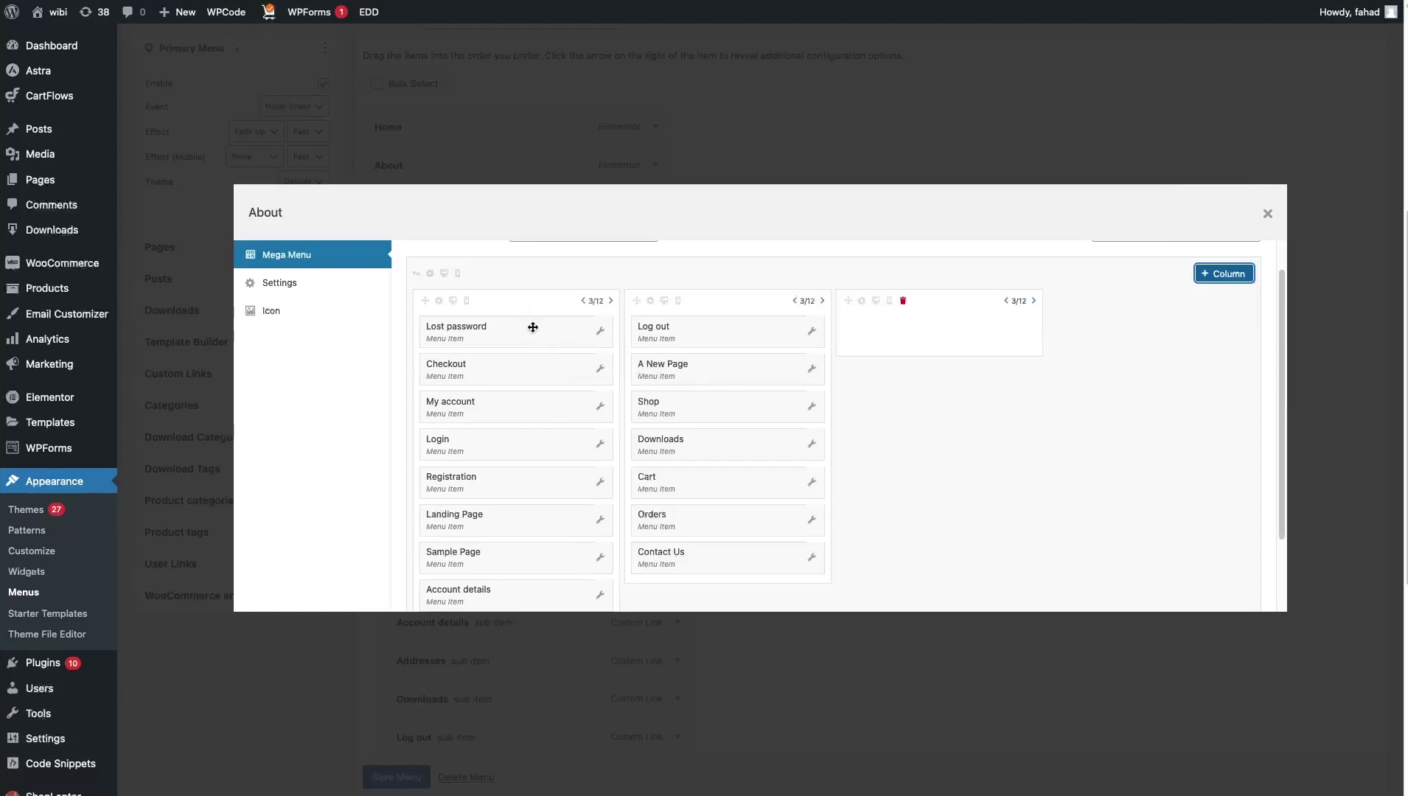
pyautogui.moveTo(534, 327); pyautogui.dragTo(962, 334)
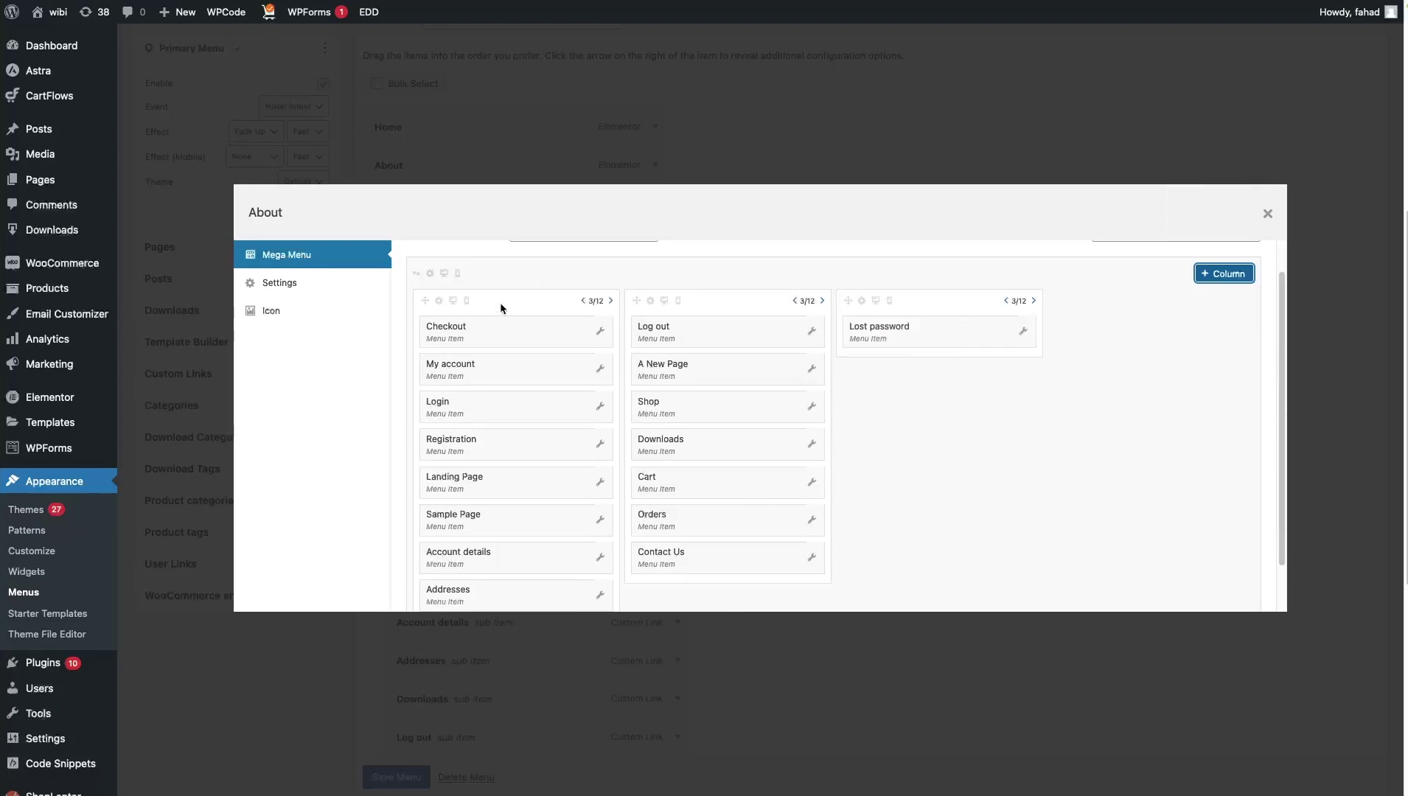
pyautogui.moveTo(520, 328); pyautogui.dragTo(1000, 321)
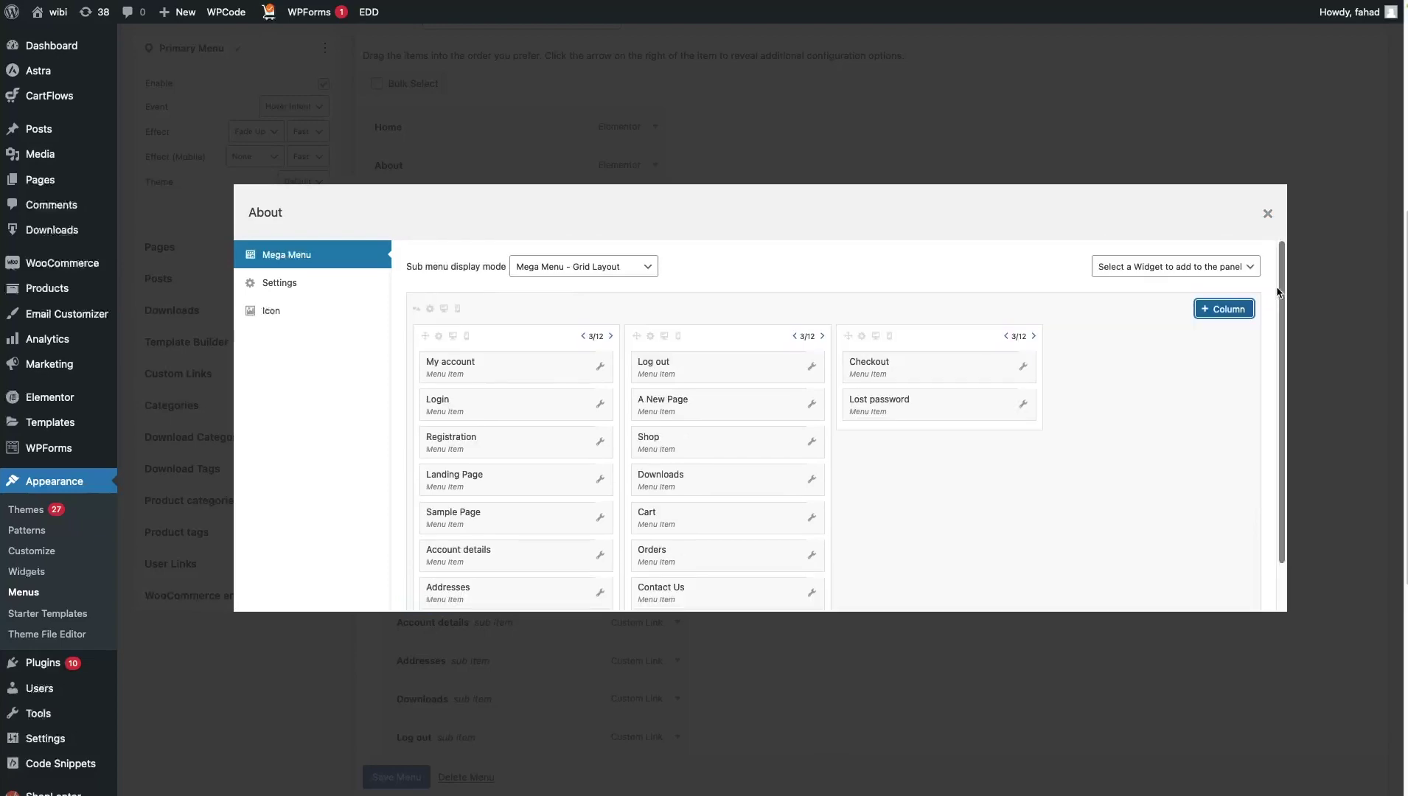
# Close the About mega menu editor and save the menu
pyautogui.click(1274, 215)
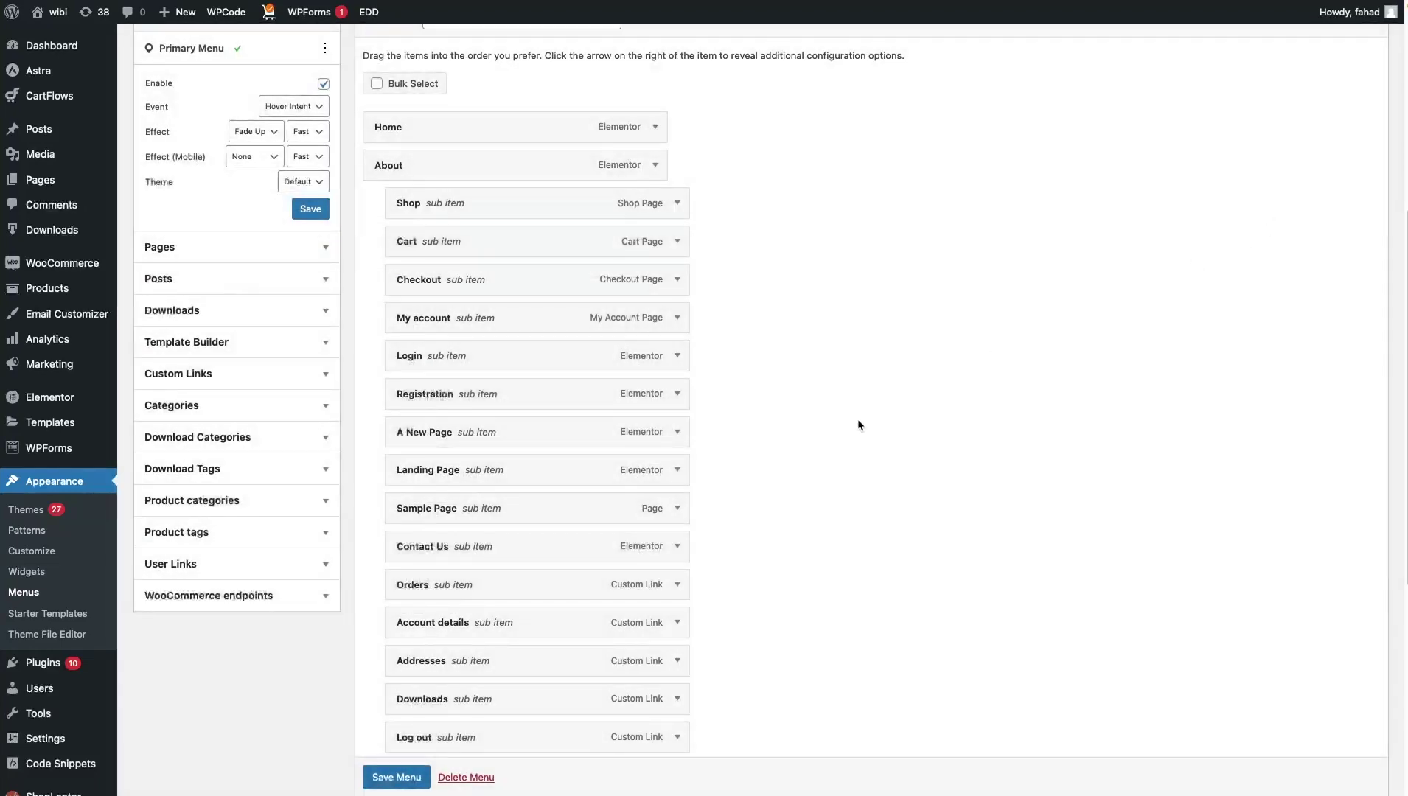
pyautogui.scroll(-1, 396, 766)
pyautogui.click(395, 778)
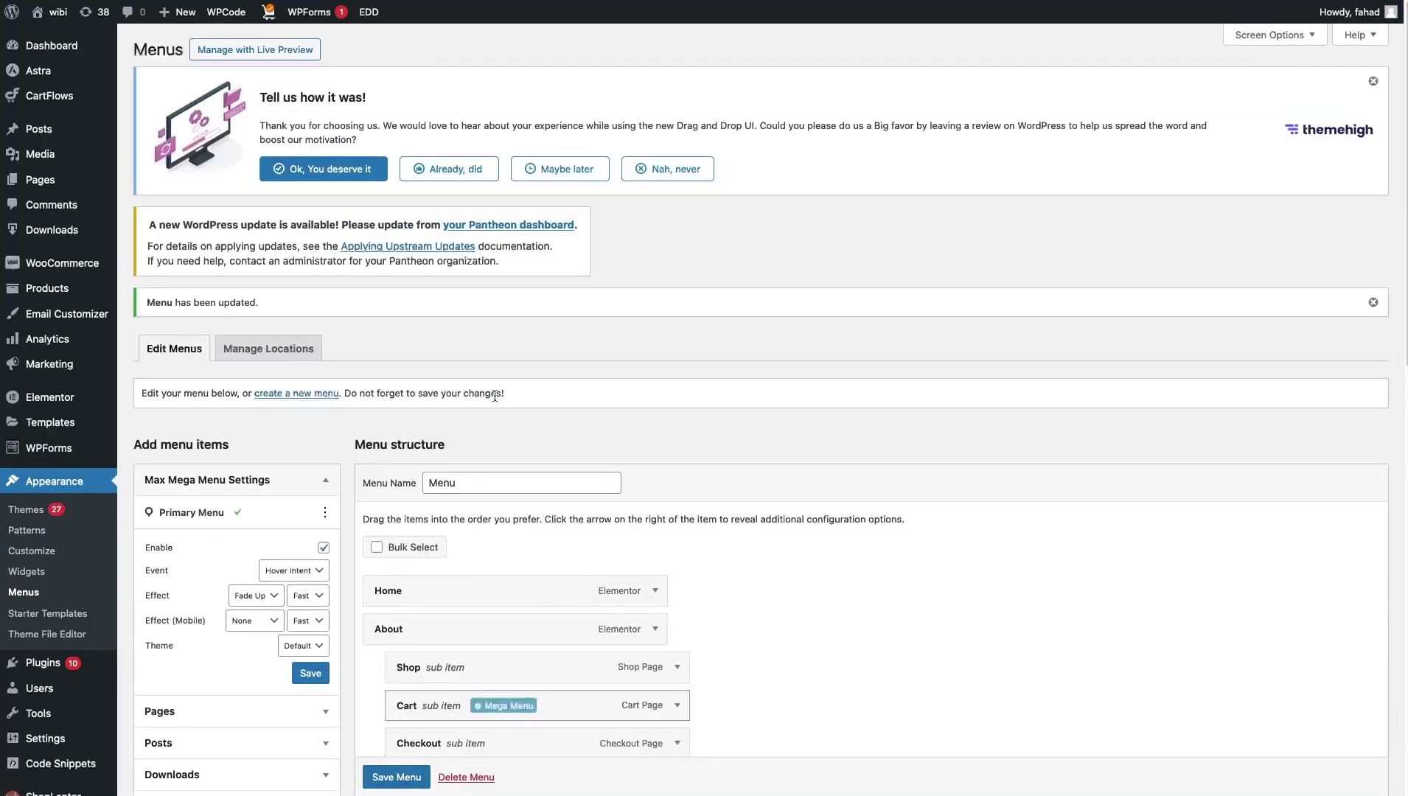
# Reload the live site and inspect the column layout of the About mega menu
pyautogui.moveTo(303, 6)
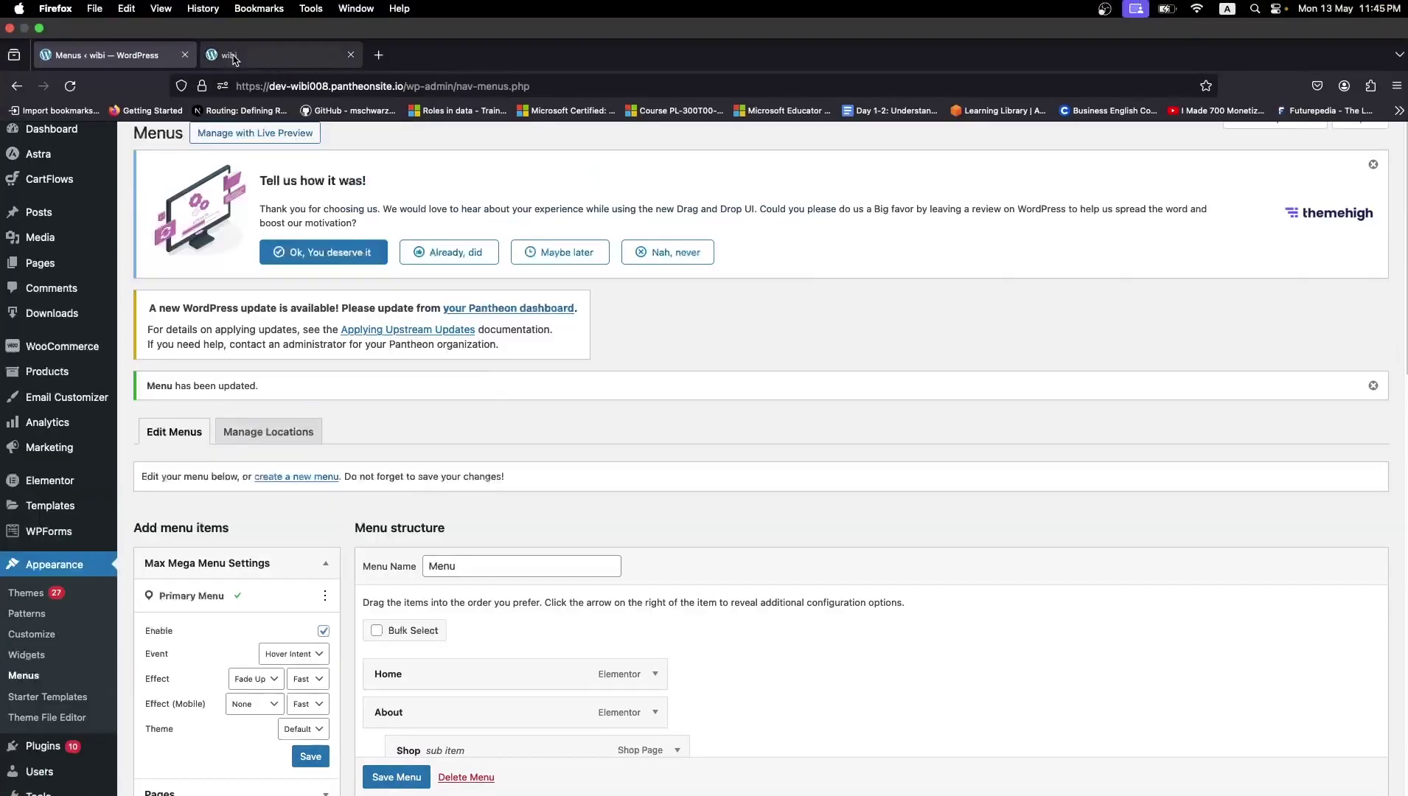
pyautogui.click(233, 59)
pyautogui.click(63, 53)
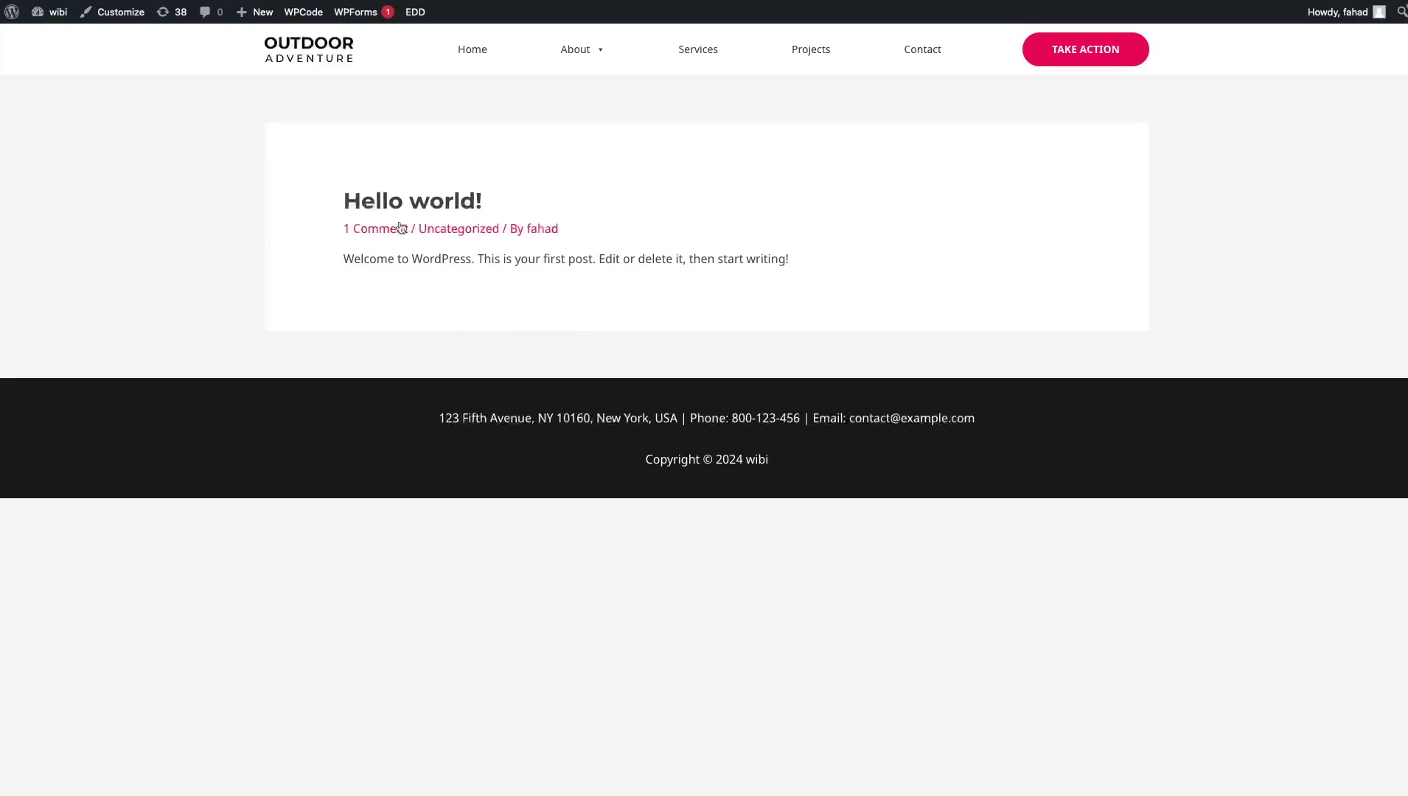
pyautogui.moveTo(595, 57)
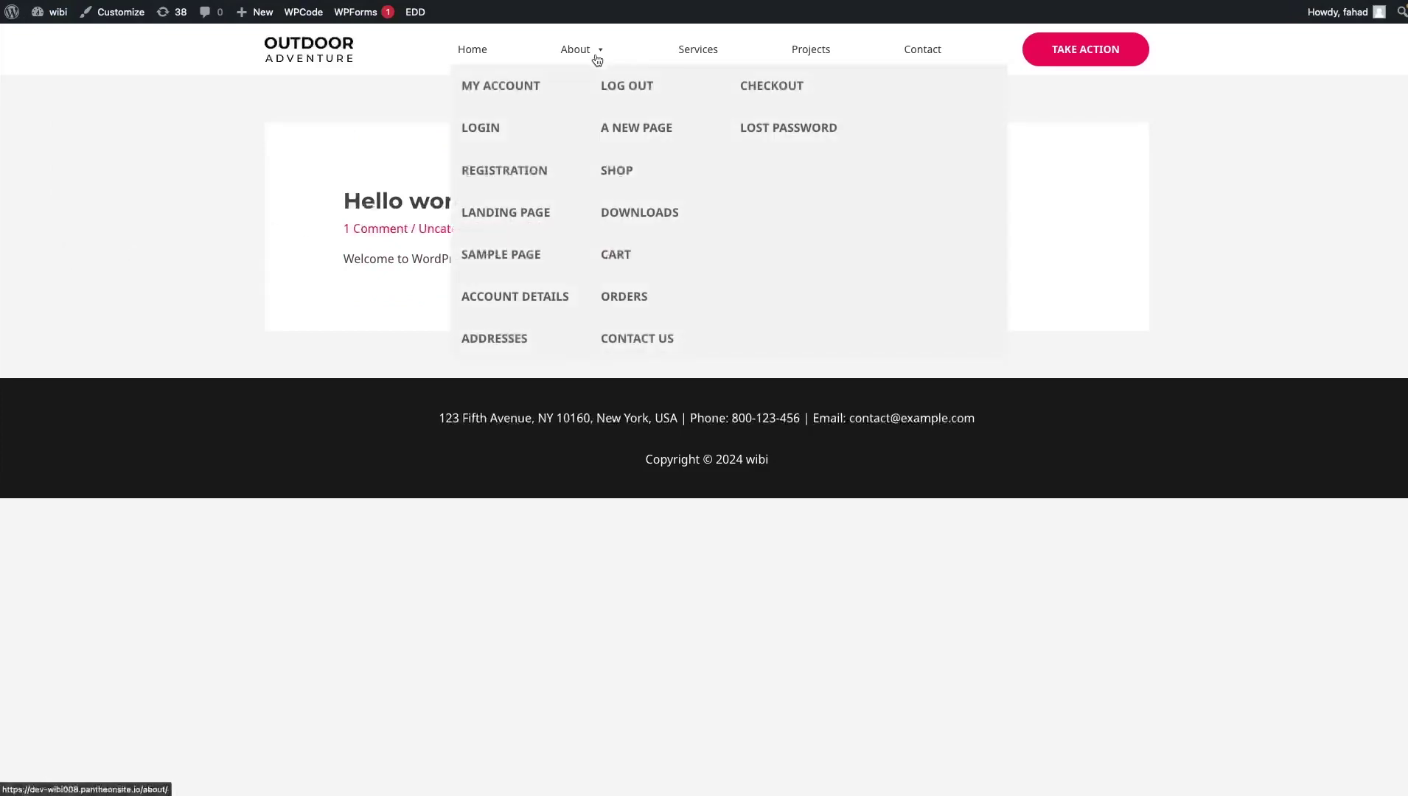
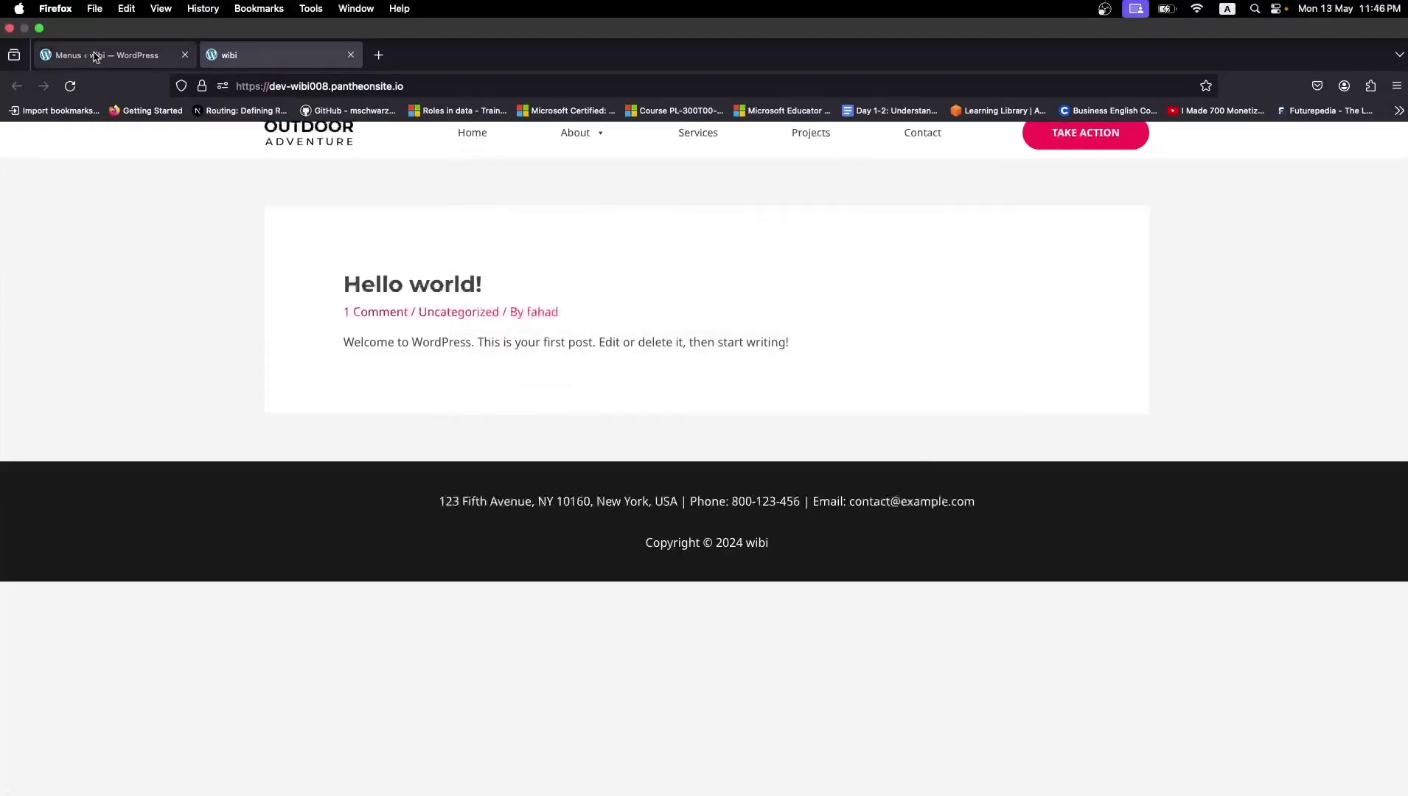
# Return to the Menus page and reopen the mega menu editor for the About item
pyautogui.click(97, 56)
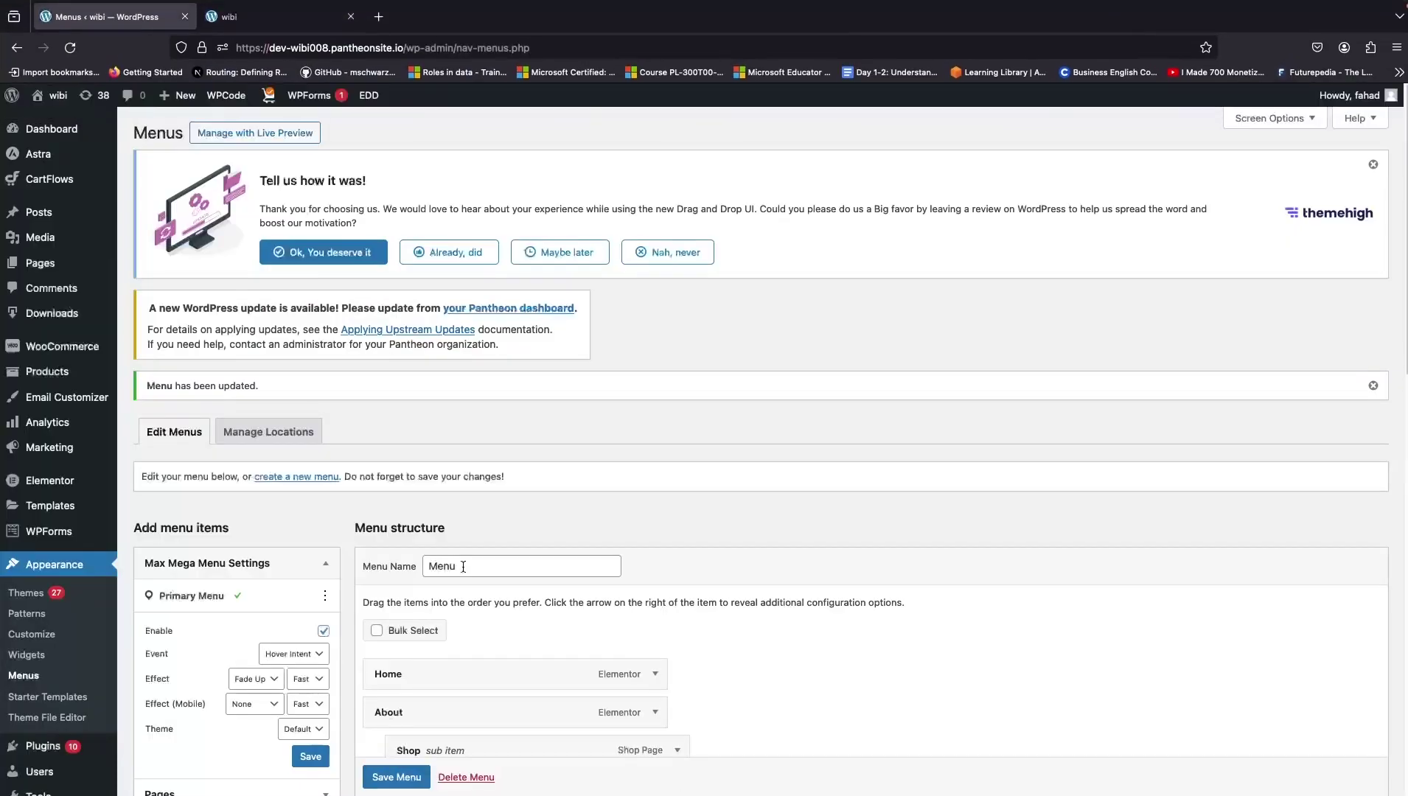
pyautogui.scroll(-4, 463, 566)
pyautogui.moveTo(461, 579)
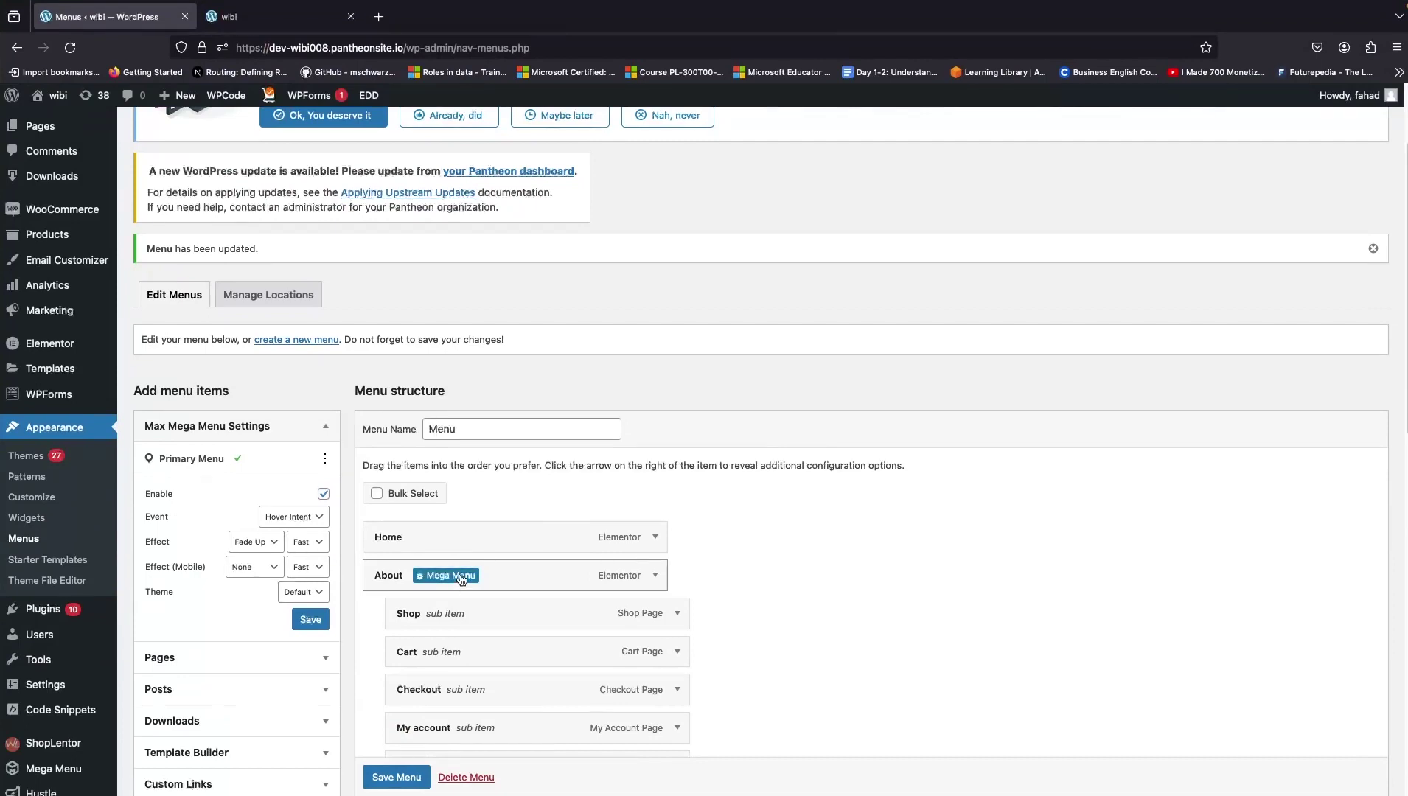
pyautogui.click(462, 577)
pyautogui.scroll(-1, 1047, 578)
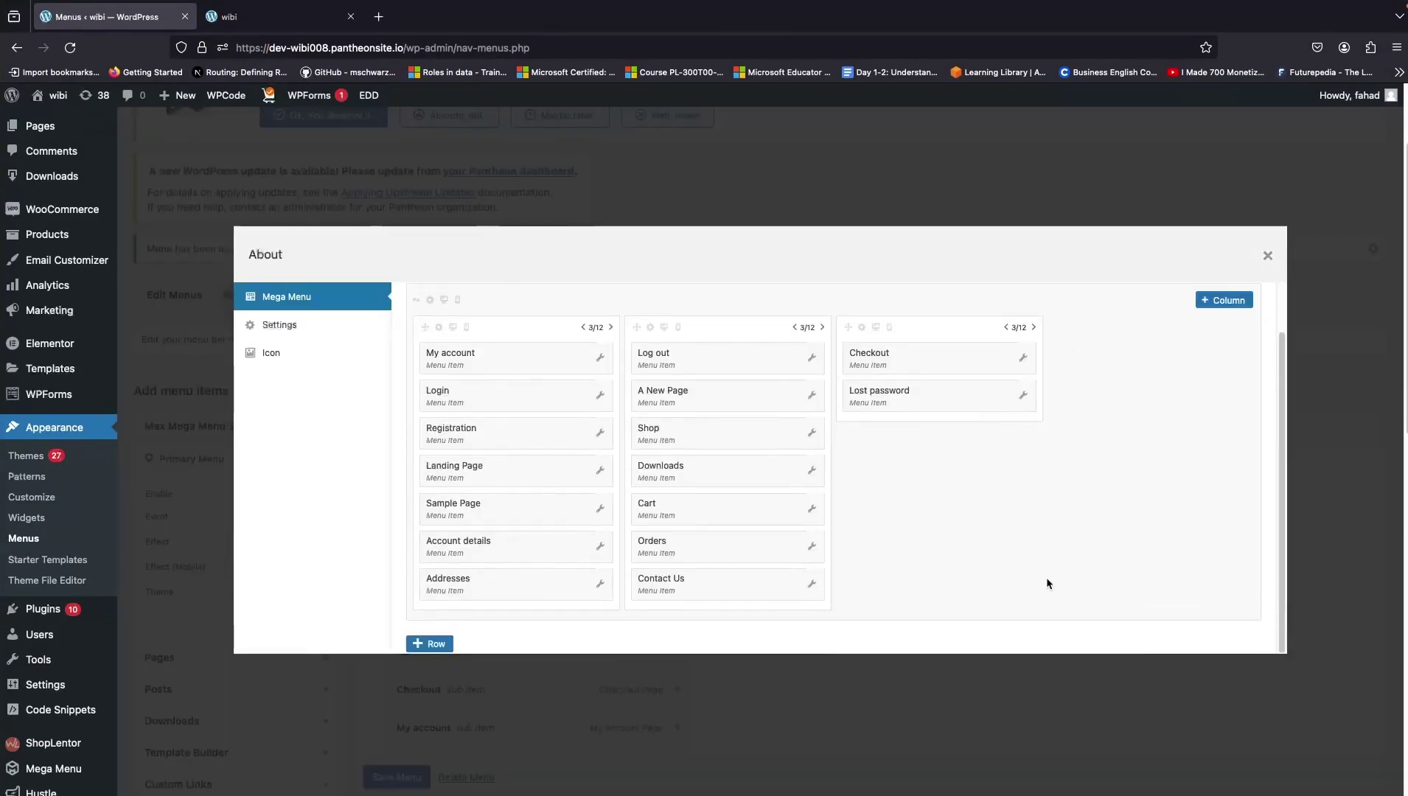
pyautogui.scroll(1, 1047, 579)
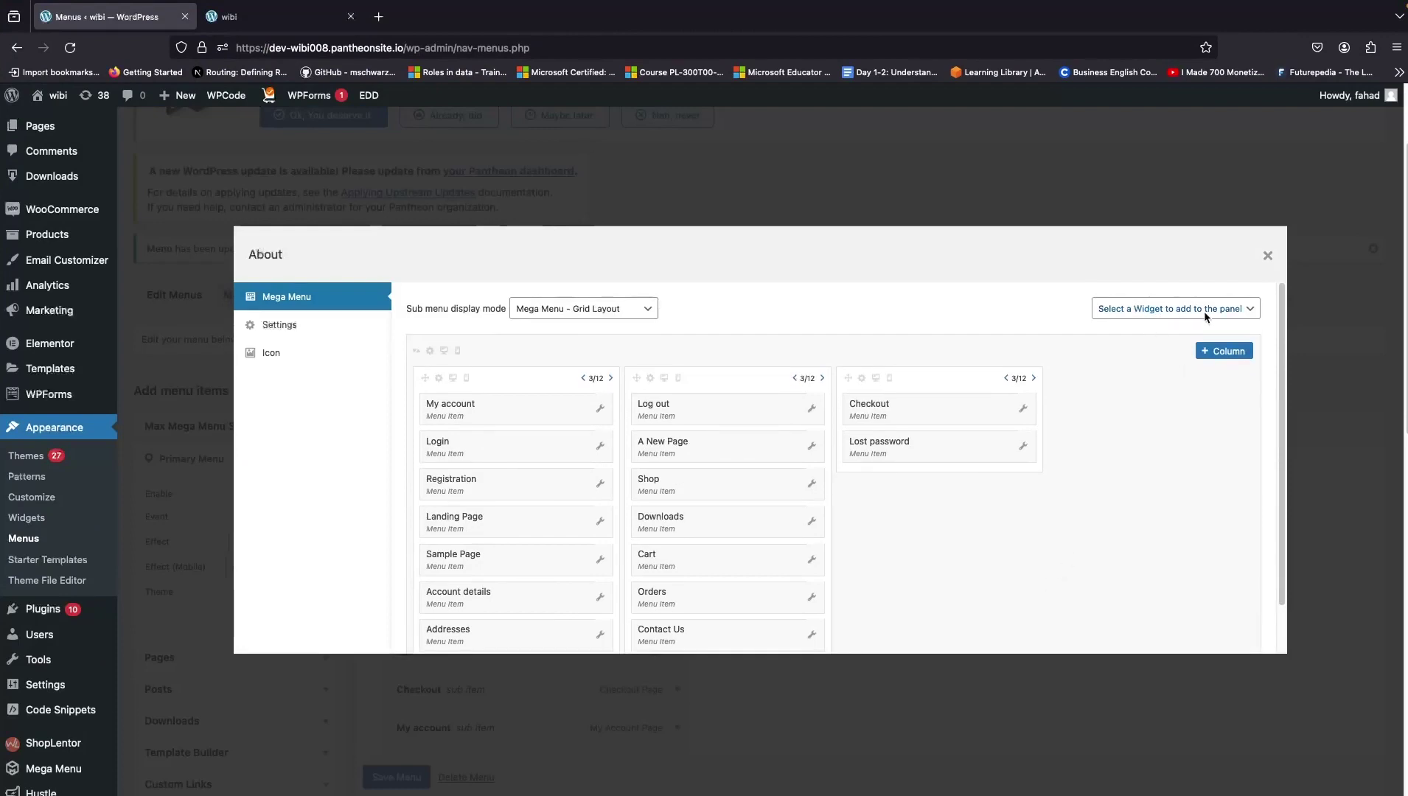
# Add an Image widget to the About panel and move it to the third column below Lost password
pyautogui.click(1176, 314)
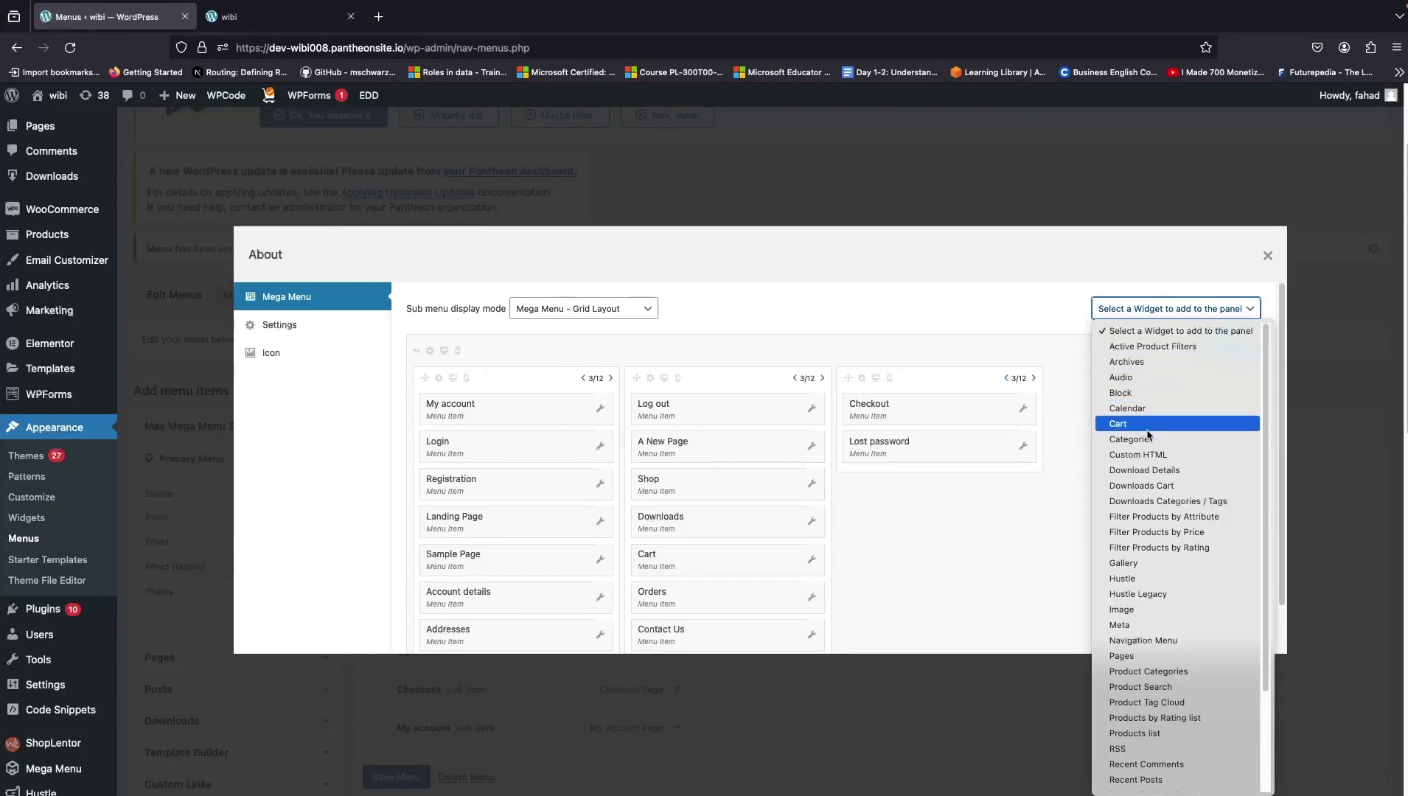
pyautogui.scroll(-2, 1154, 461)
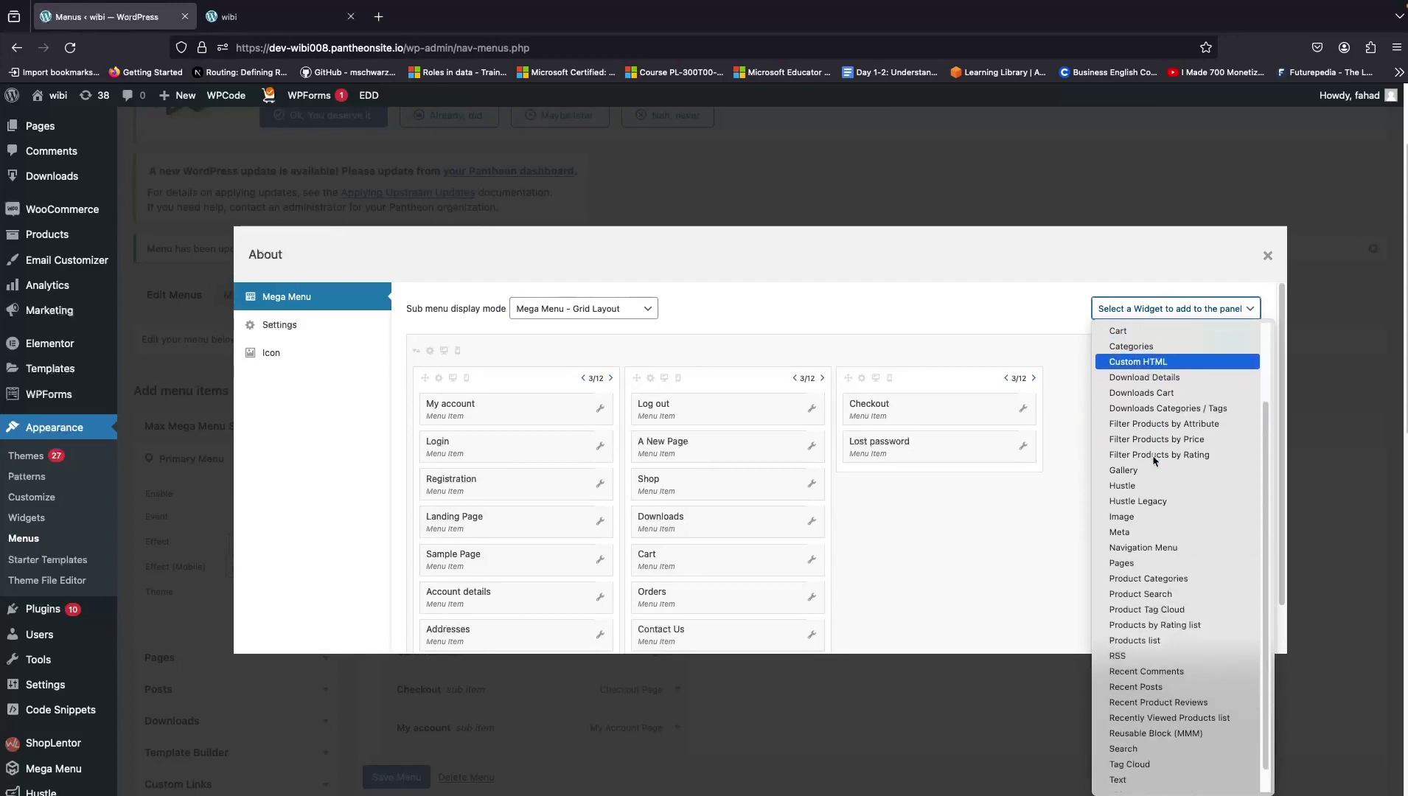
pyautogui.scroll(-1, 1154, 461)
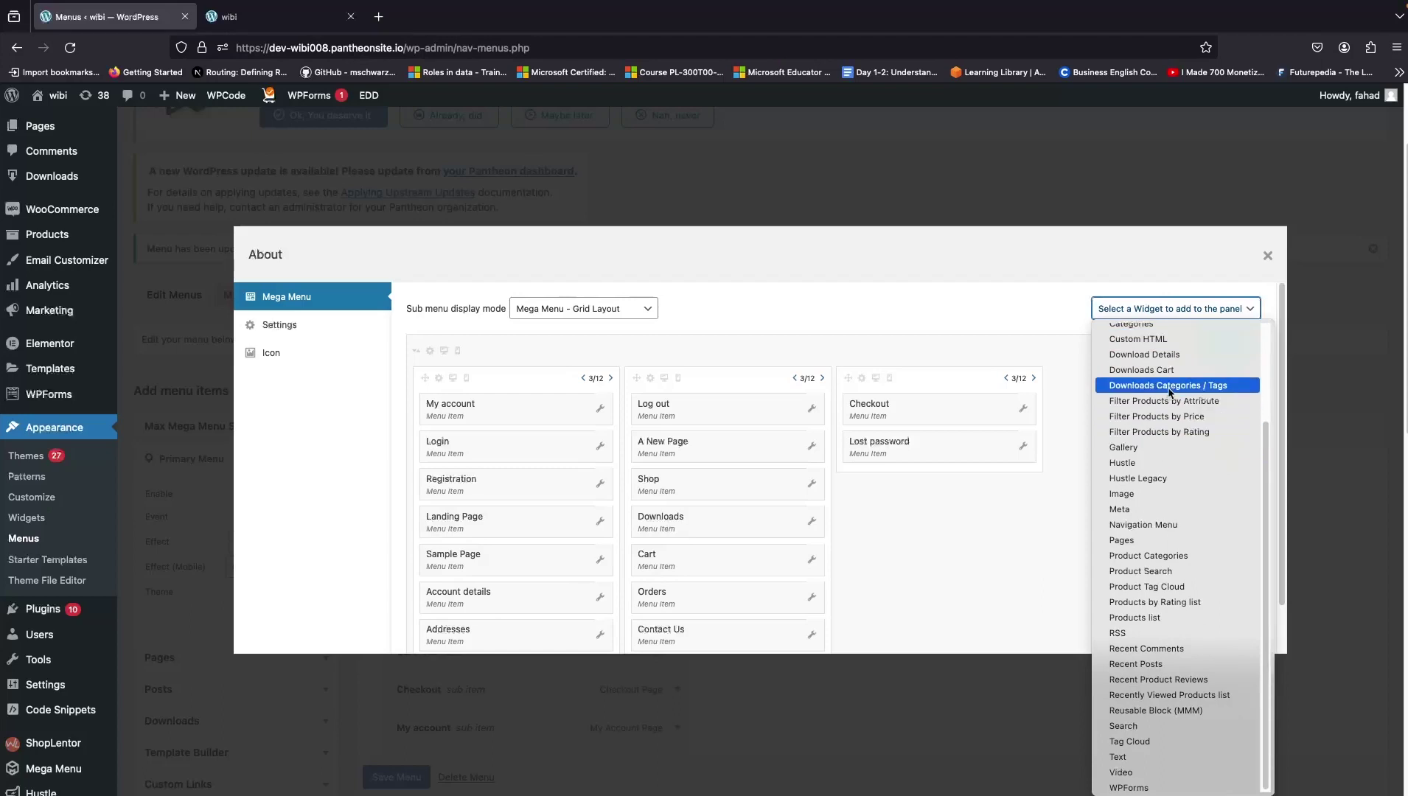
pyautogui.scroll(-1, 1156, 448)
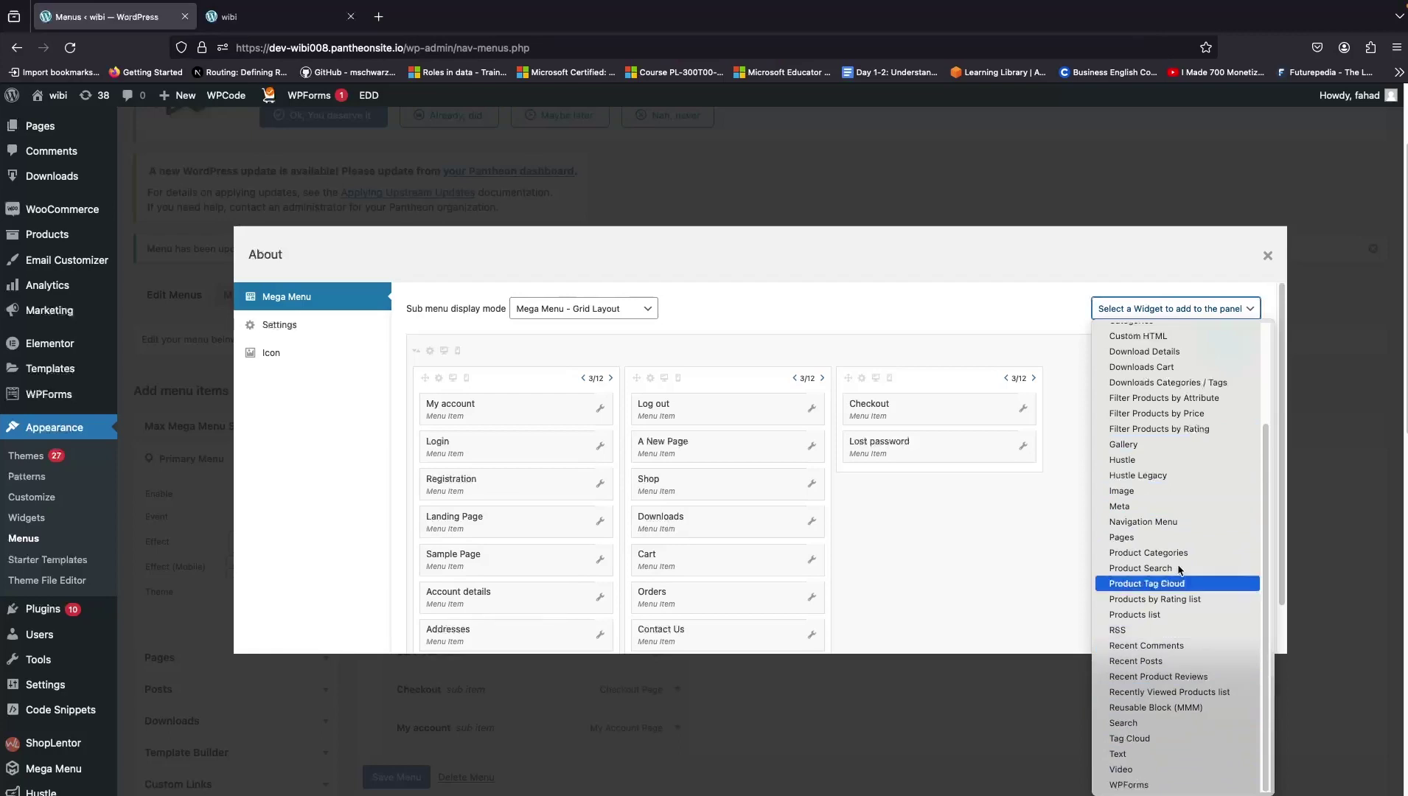
pyautogui.click(1134, 492)
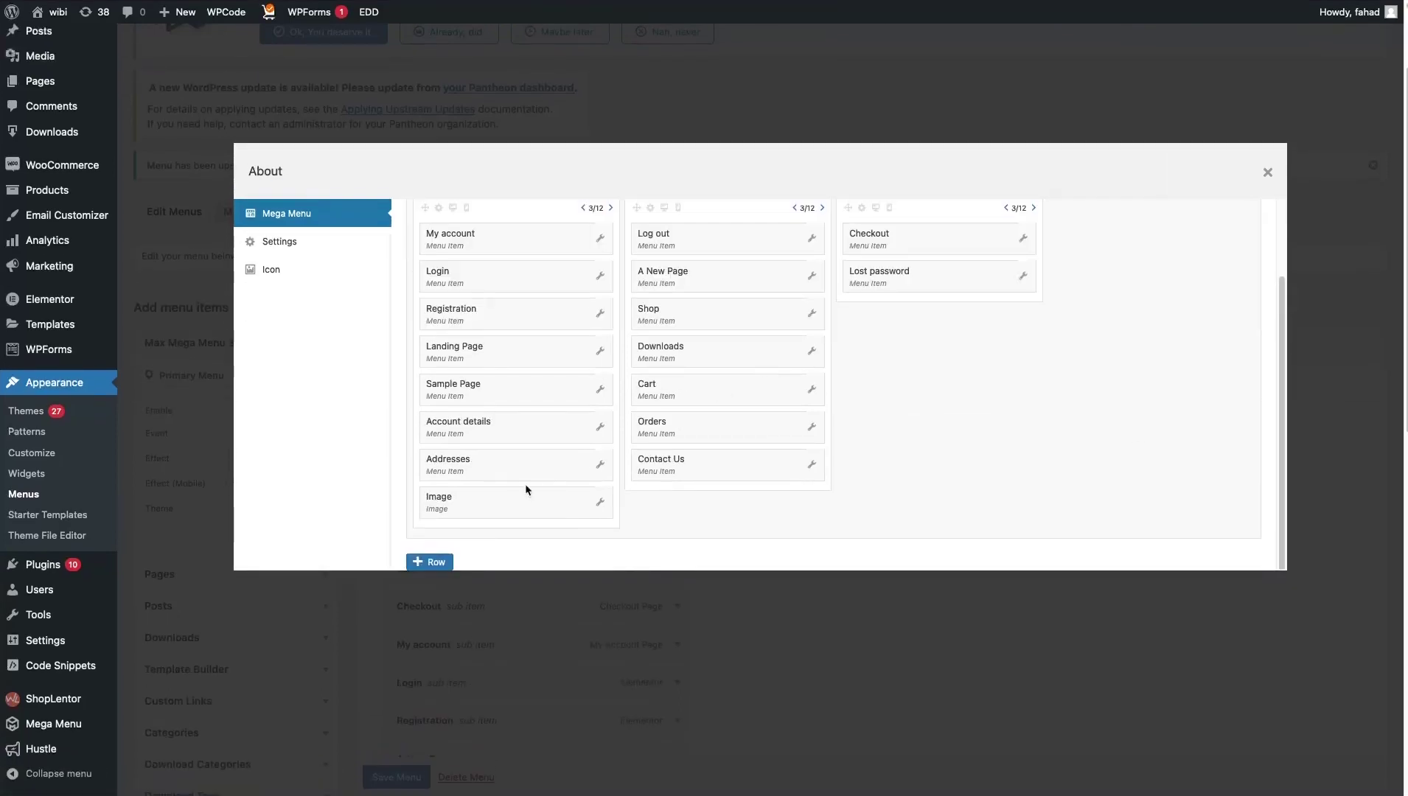
pyautogui.moveTo(506, 516); pyautogui.dragTo(935, 347)
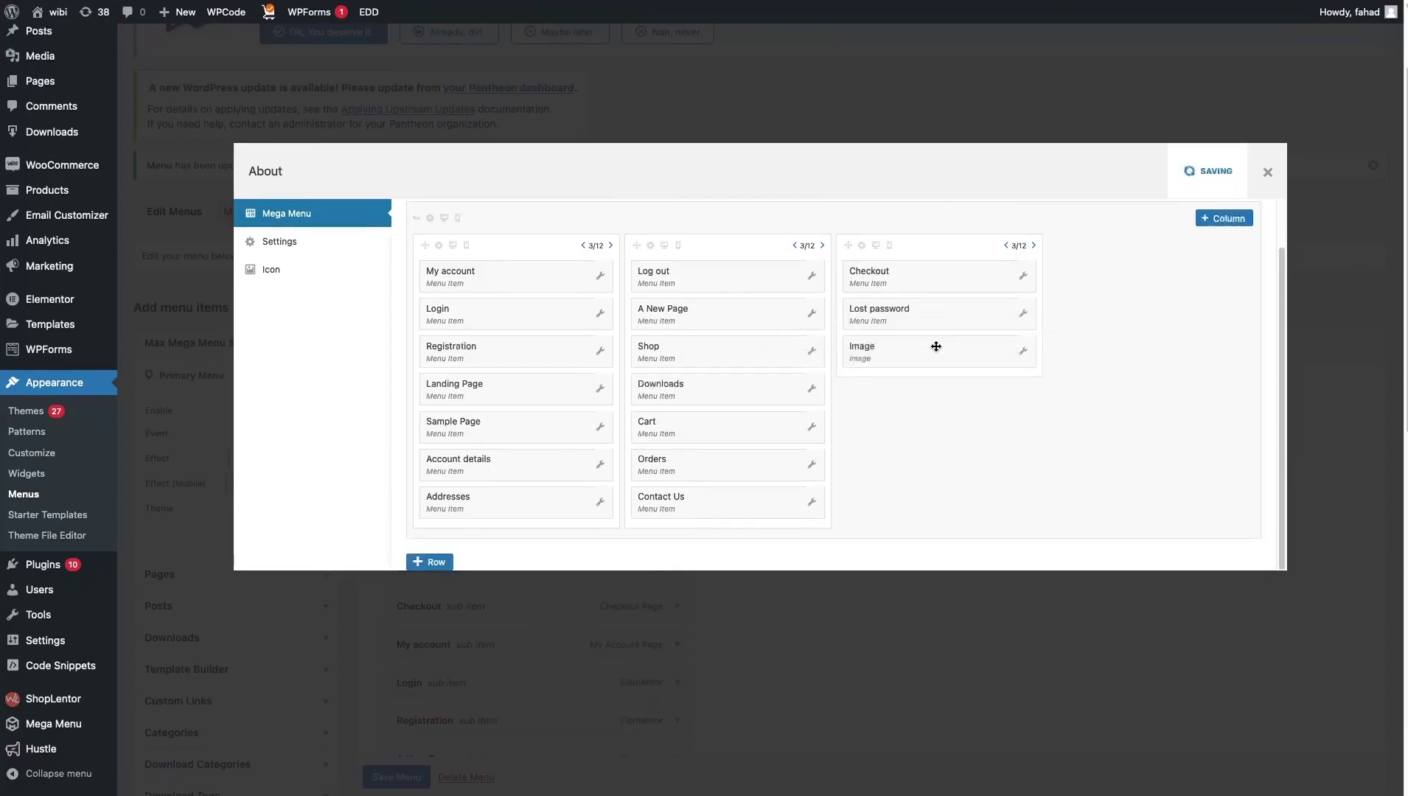
# Open the Image widget's settings and set its title to "Featured Image"
pyautogui.click(1026, 358)
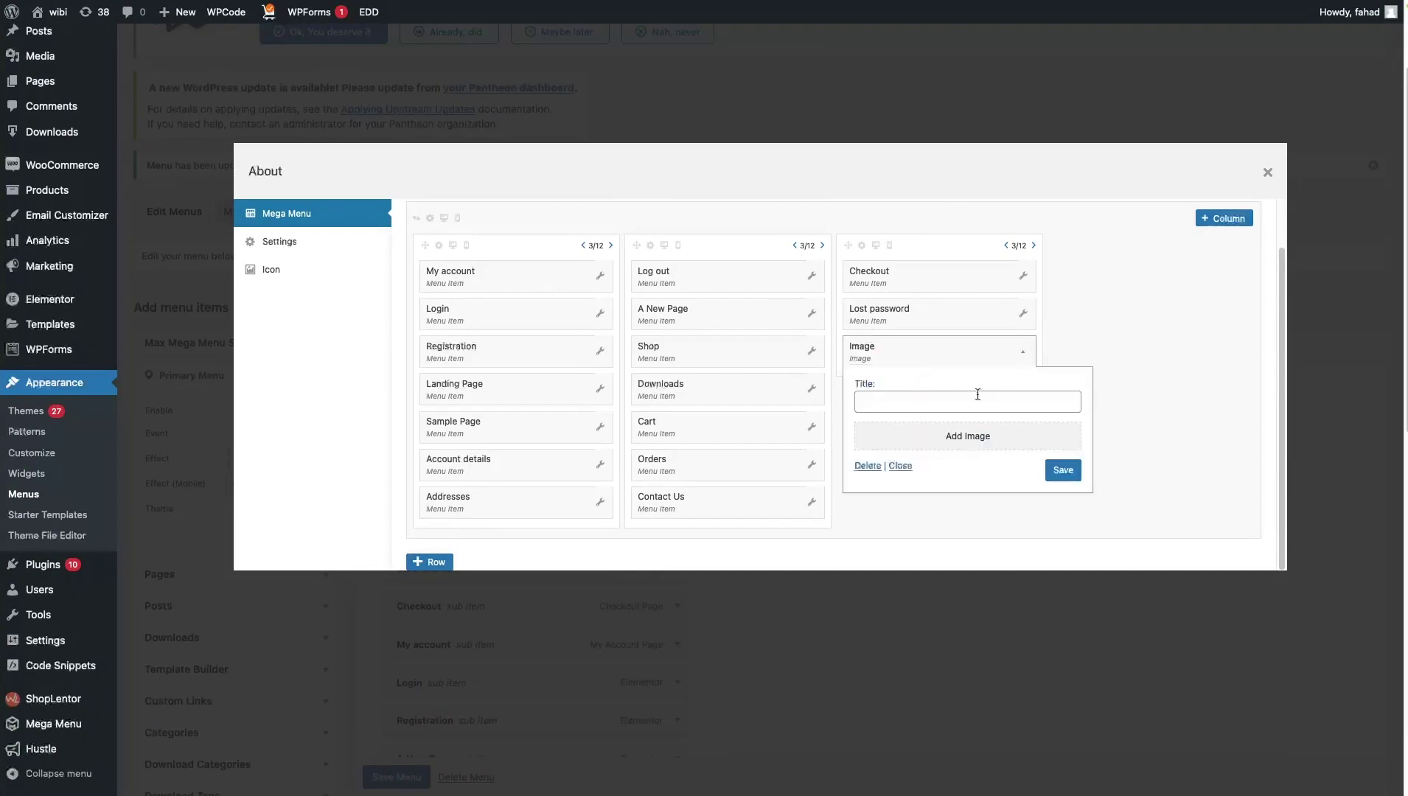
pyautogui.click(897, 399)
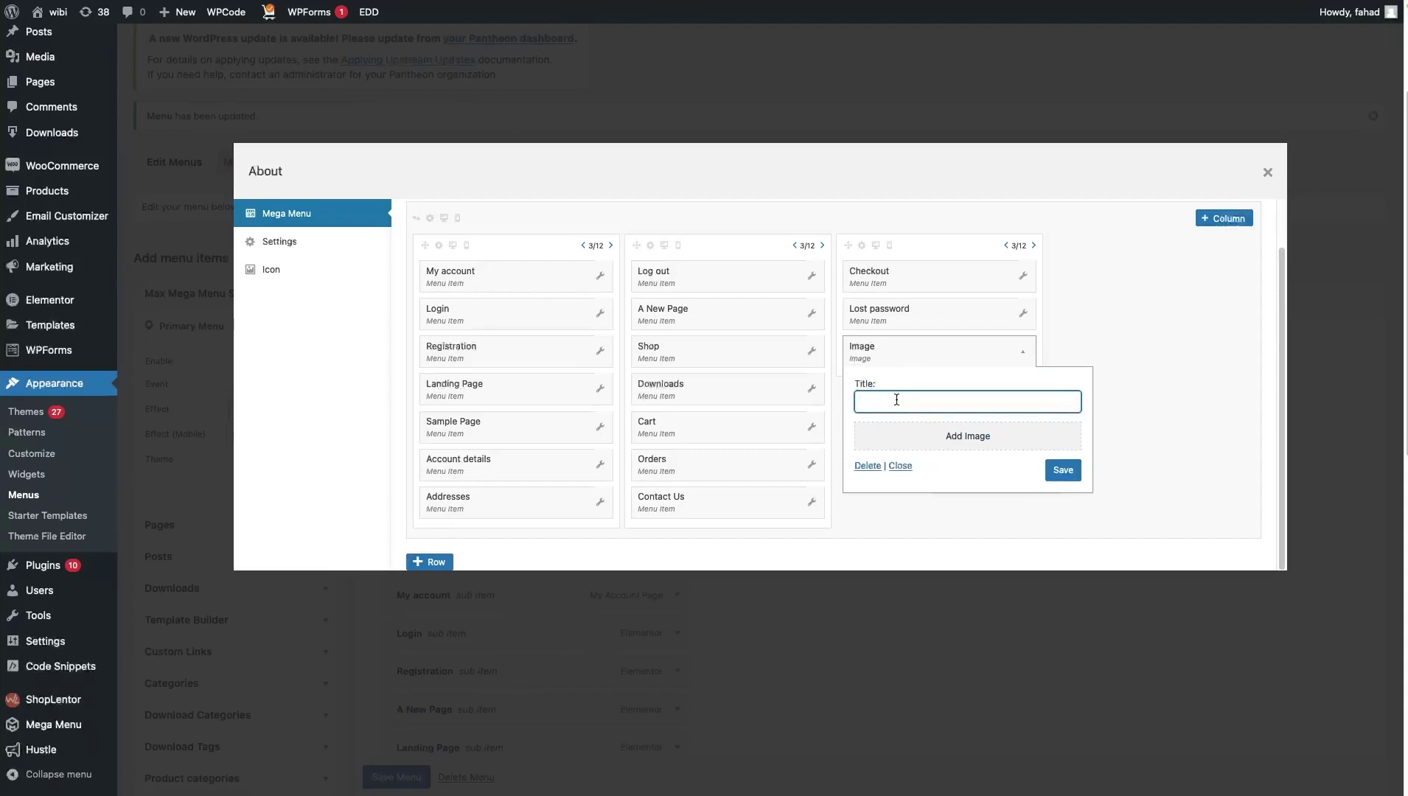
pyautogui.write('Featured Image')
pyautogui.click(971, 440)
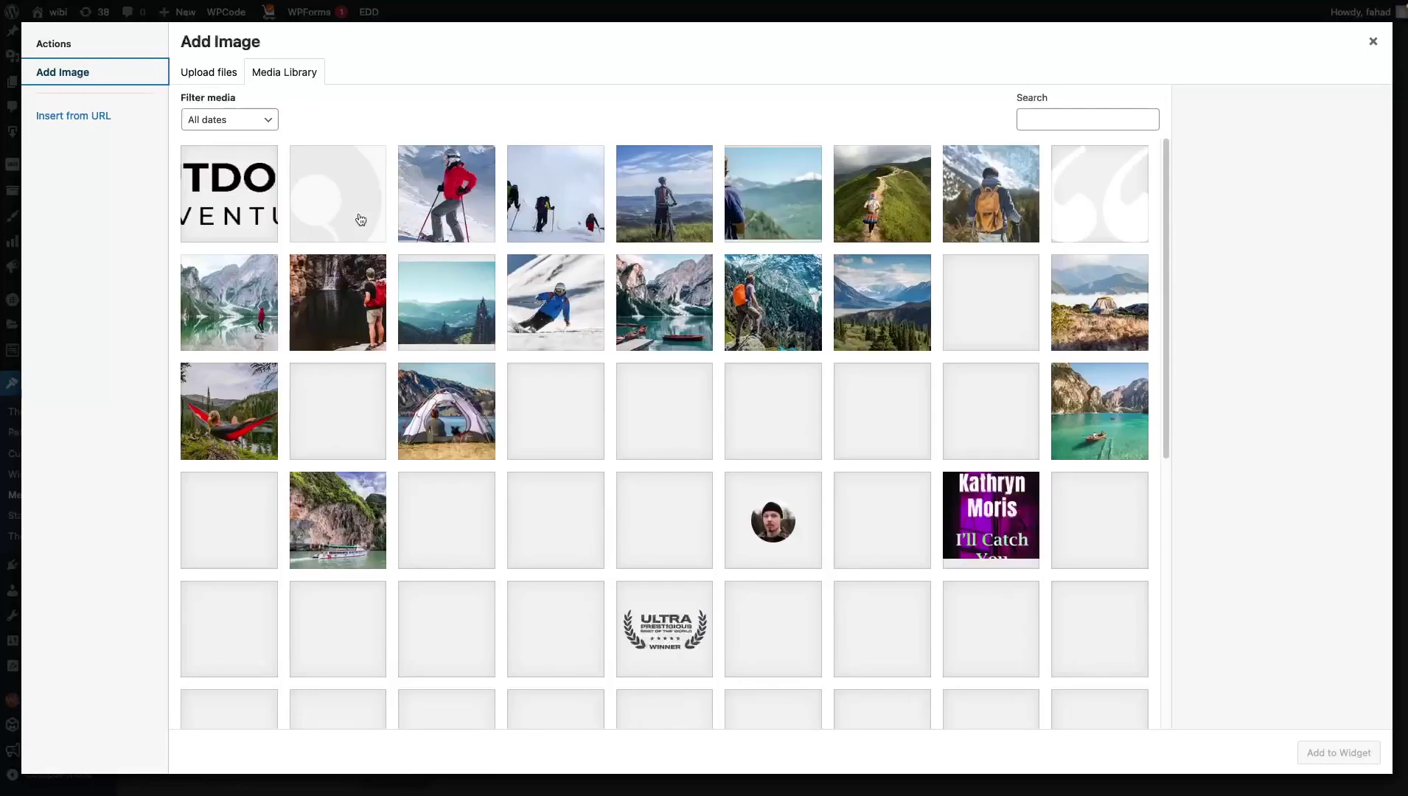
pyautogui.click(232, 200)
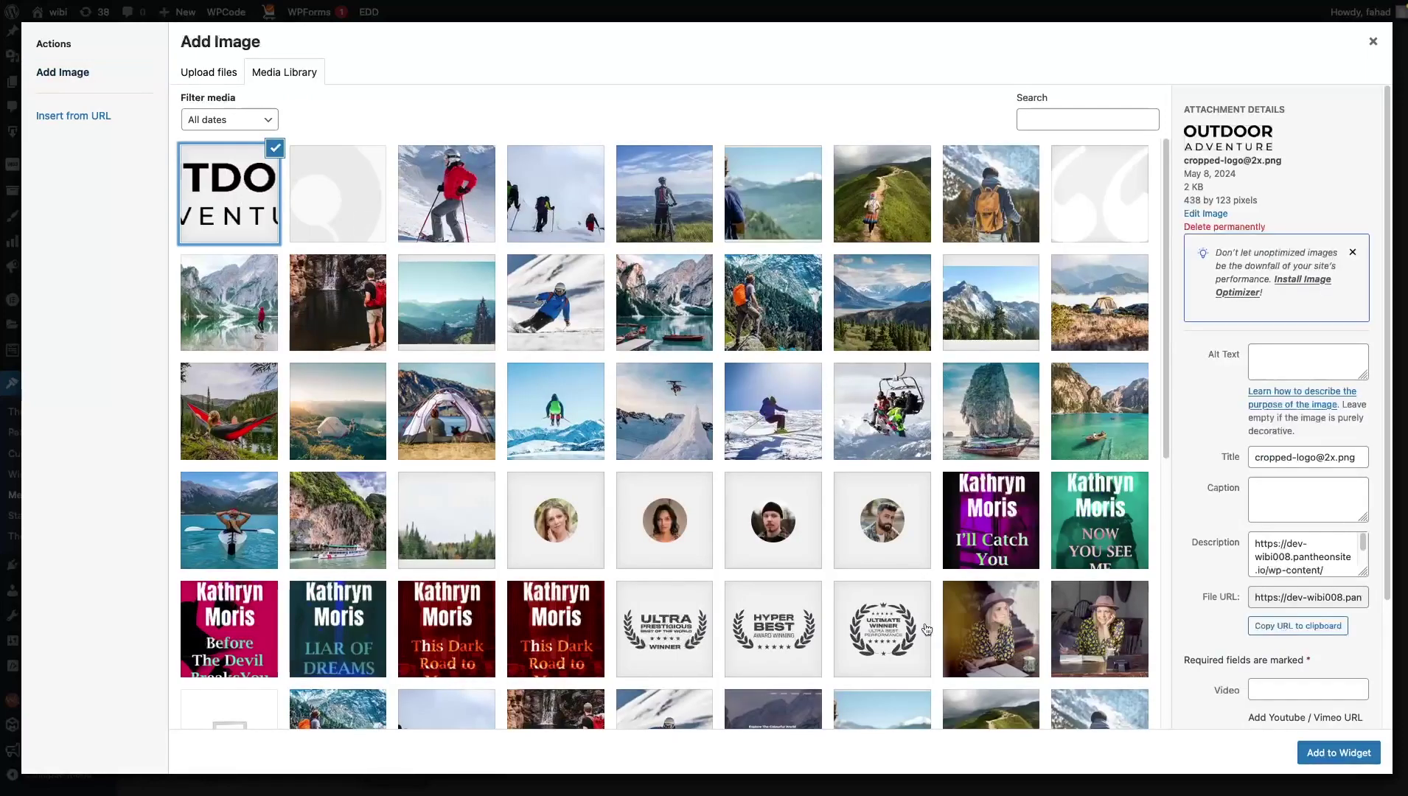
pyautogui.click(1329, 760)
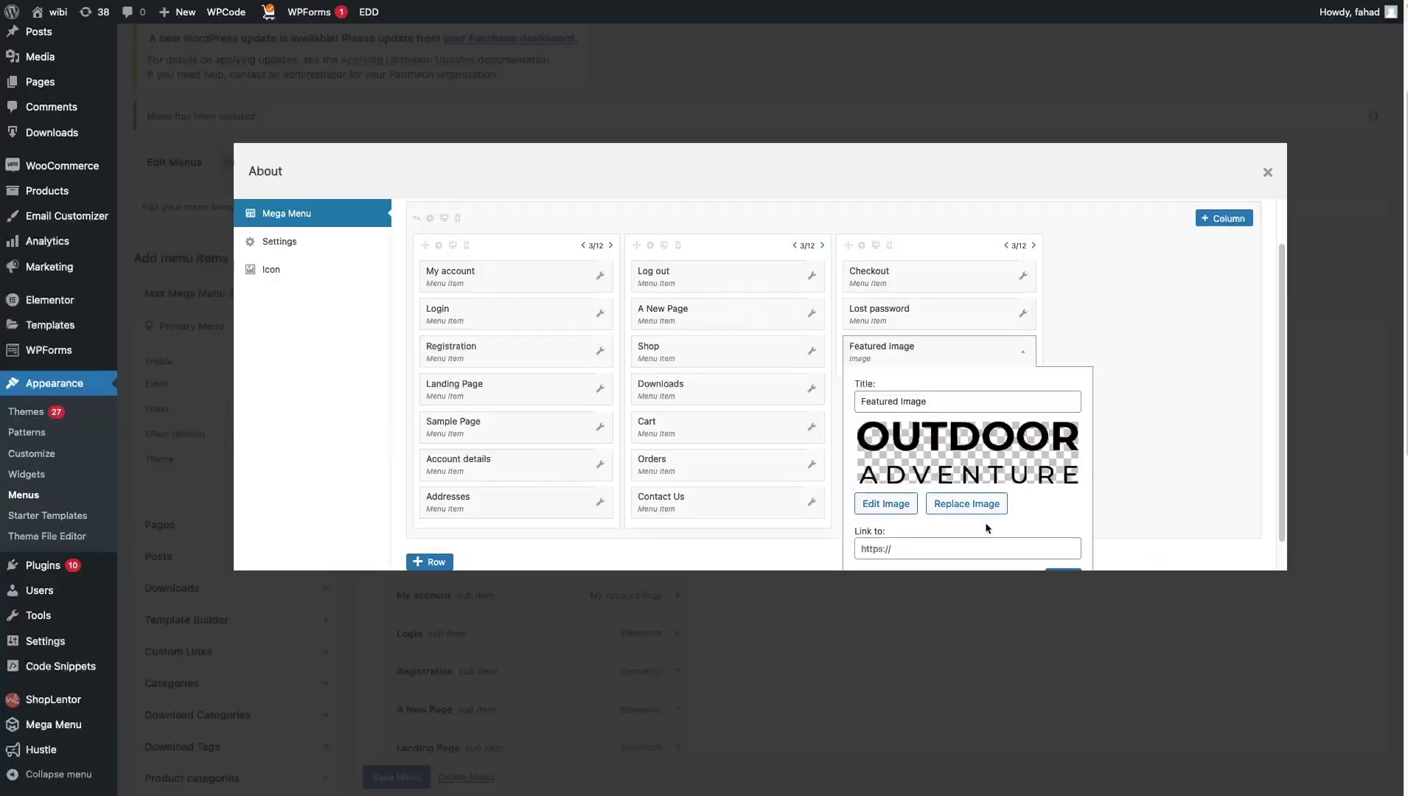
pyautogui.scroll(-1, 986, 528)
pyautogui.click(1058, 549)
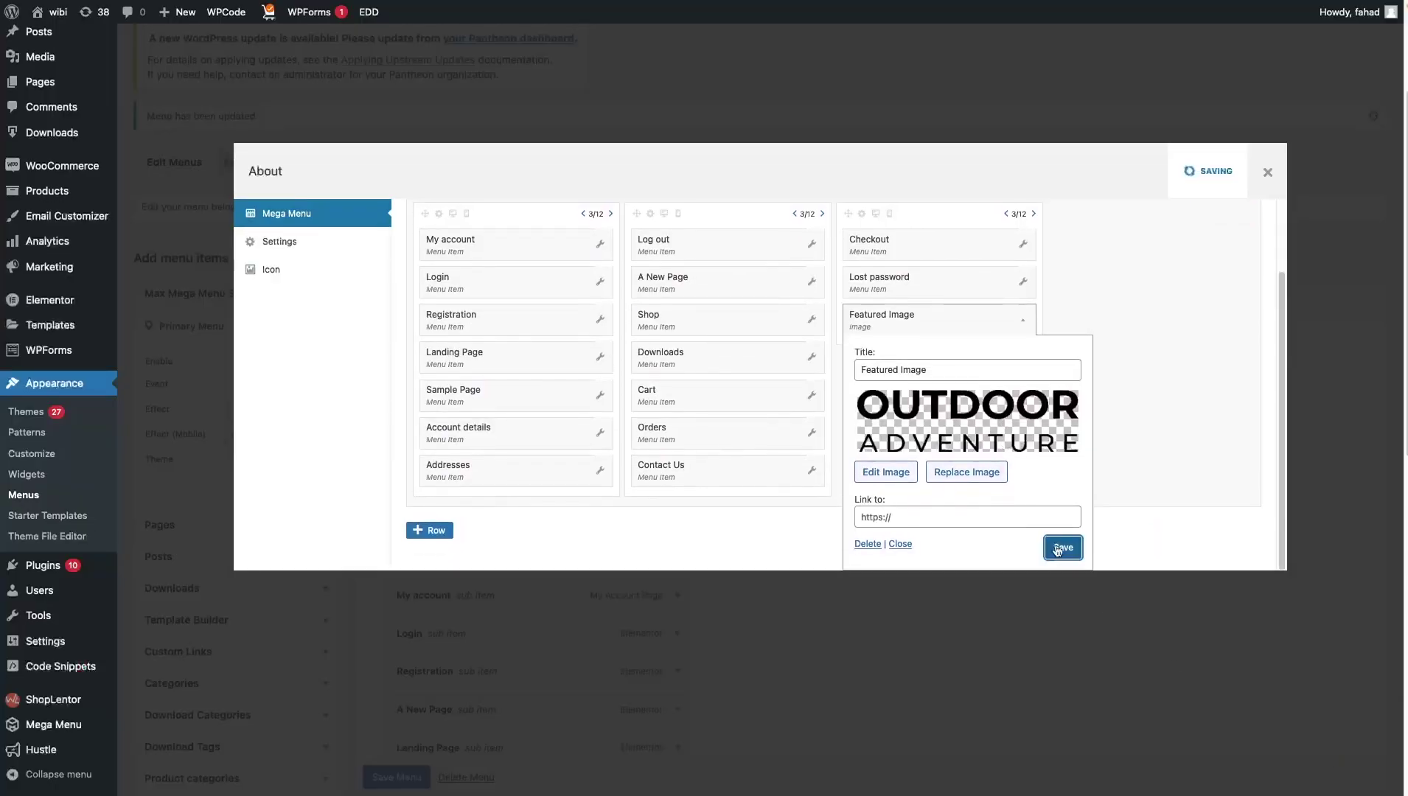
pyautogui.scroll(1, 1177, 371)
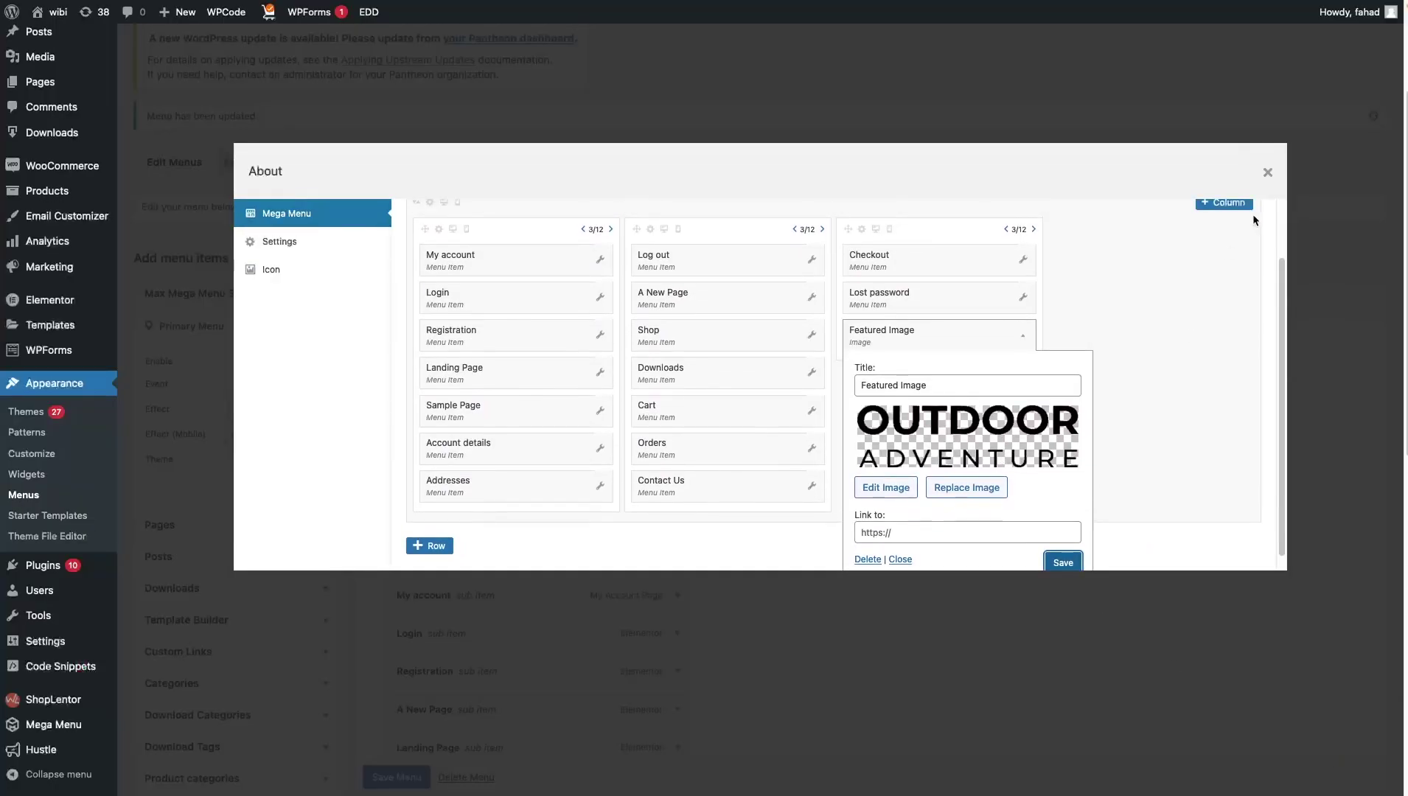
# Close the About mega menu editor and save the menu
pyautogui.click(1268, 173)
pyautogui.scroll(-3, 814, 561)
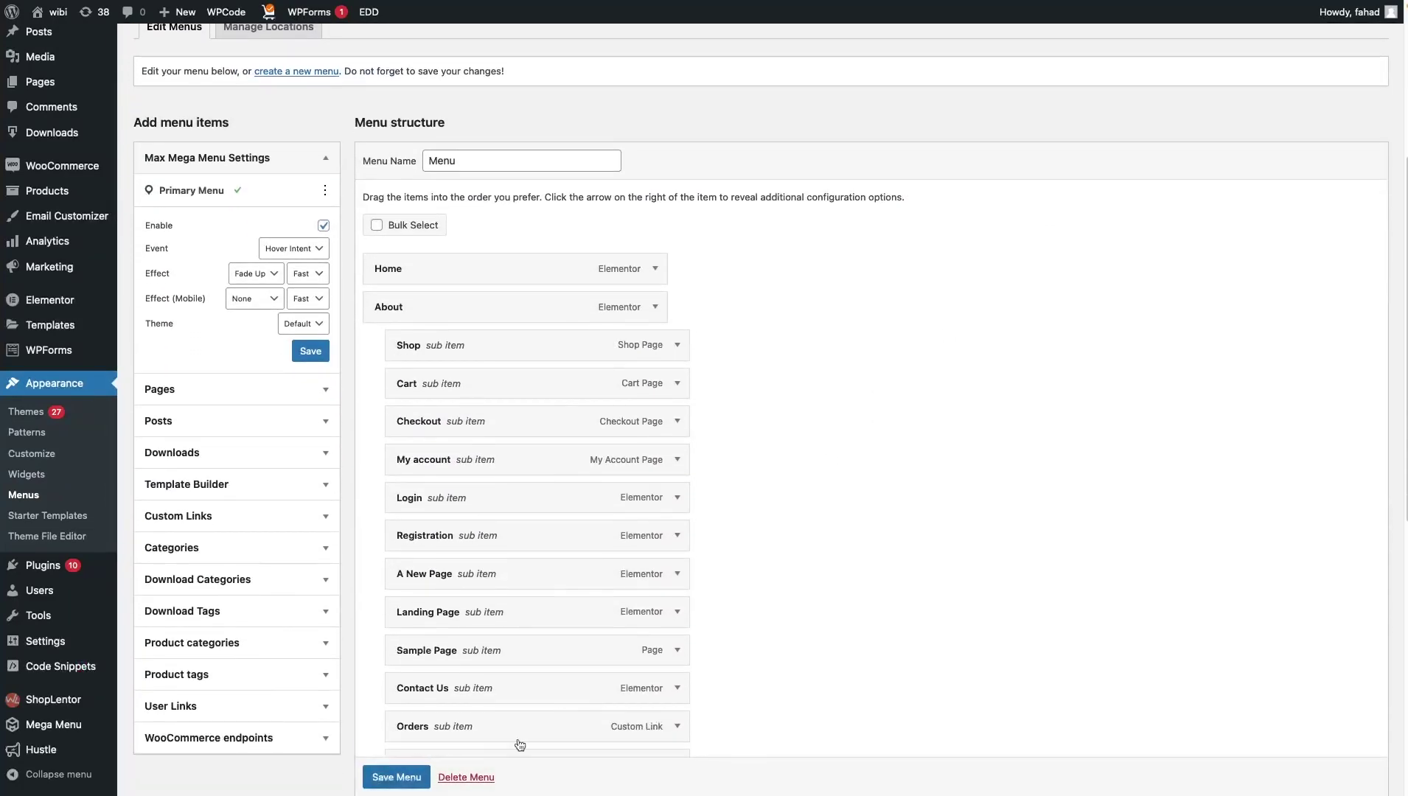
pyautogui.click(392, 779)
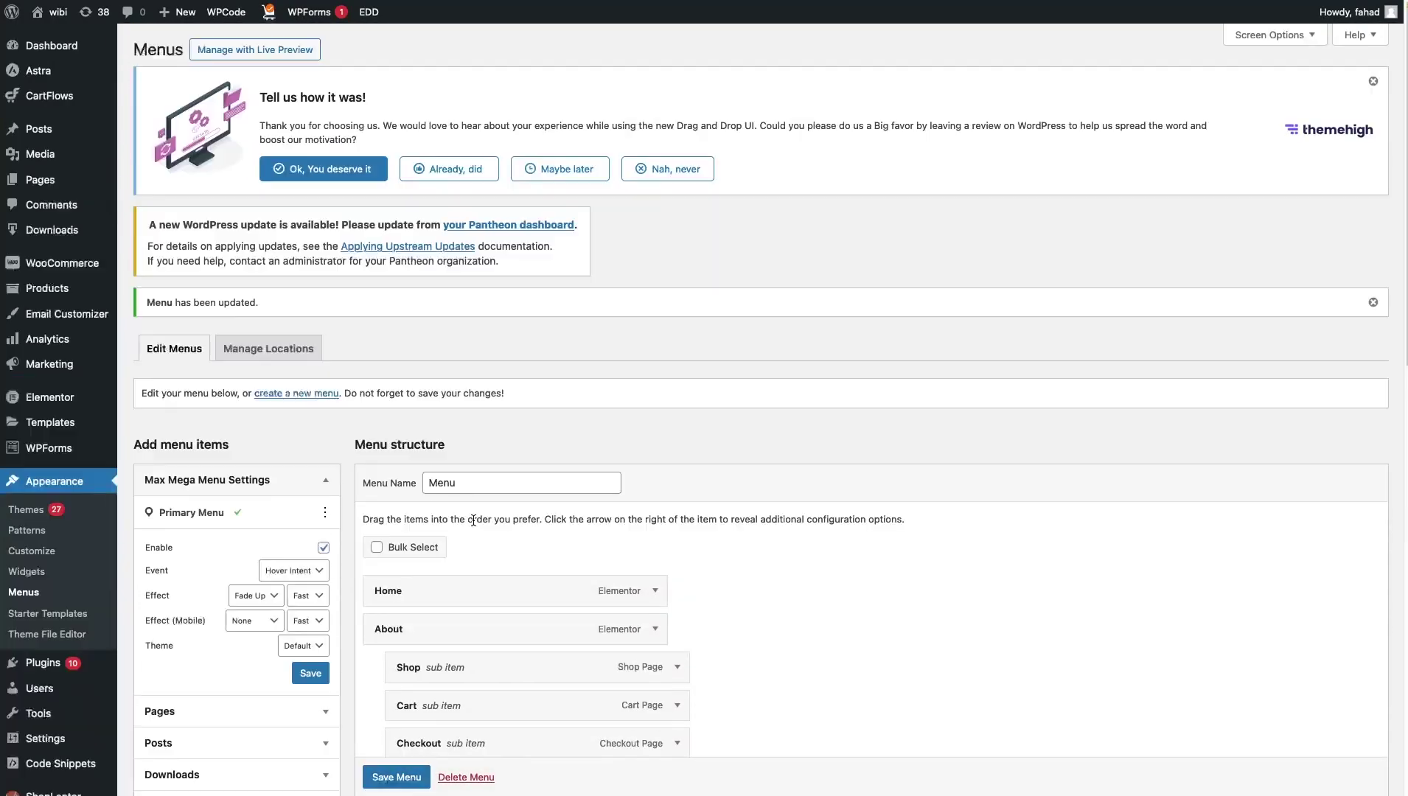
# Switch to the live site, reload it and examine the About mega menu with its image widget
pyautogui.moveTo(265, 2)
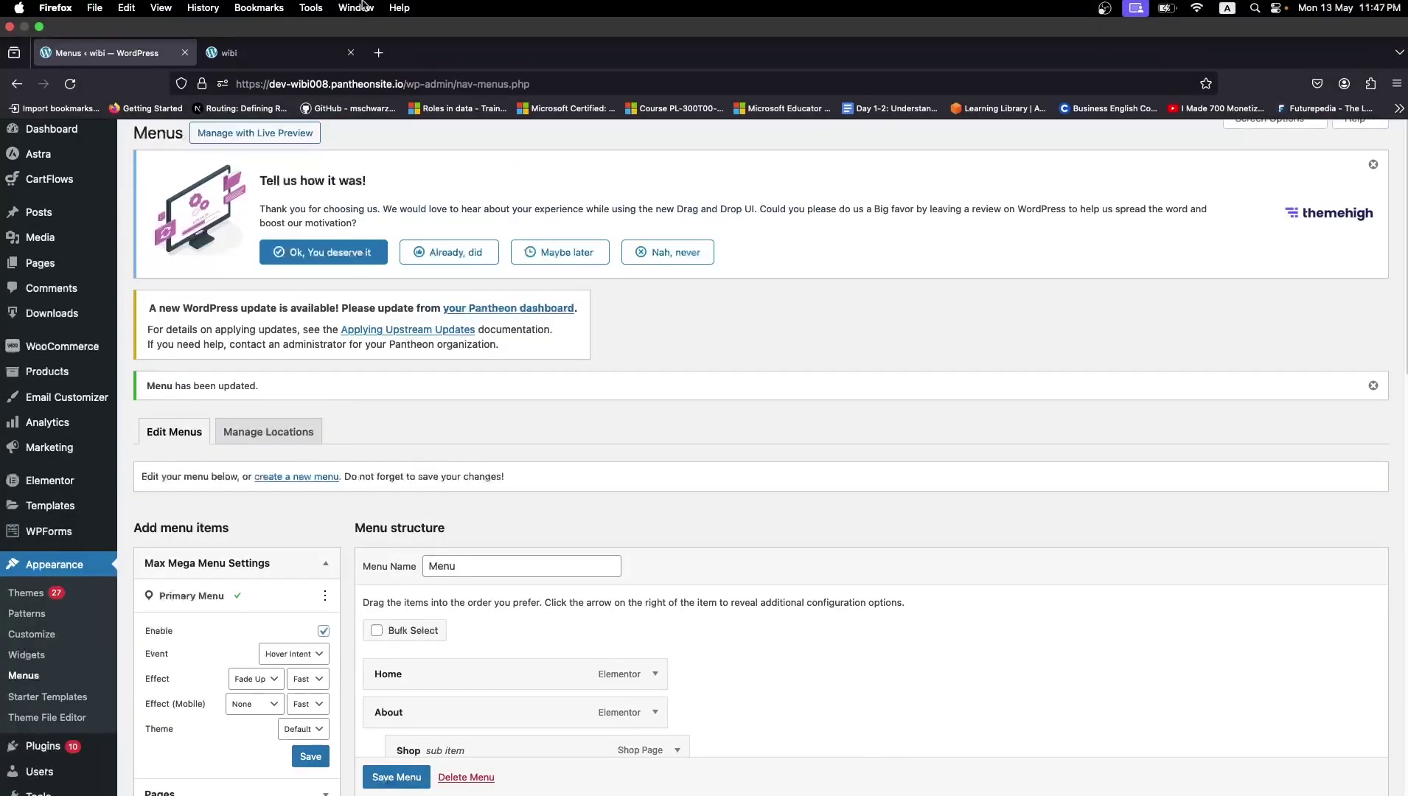
pyautogui.click(256, 17)
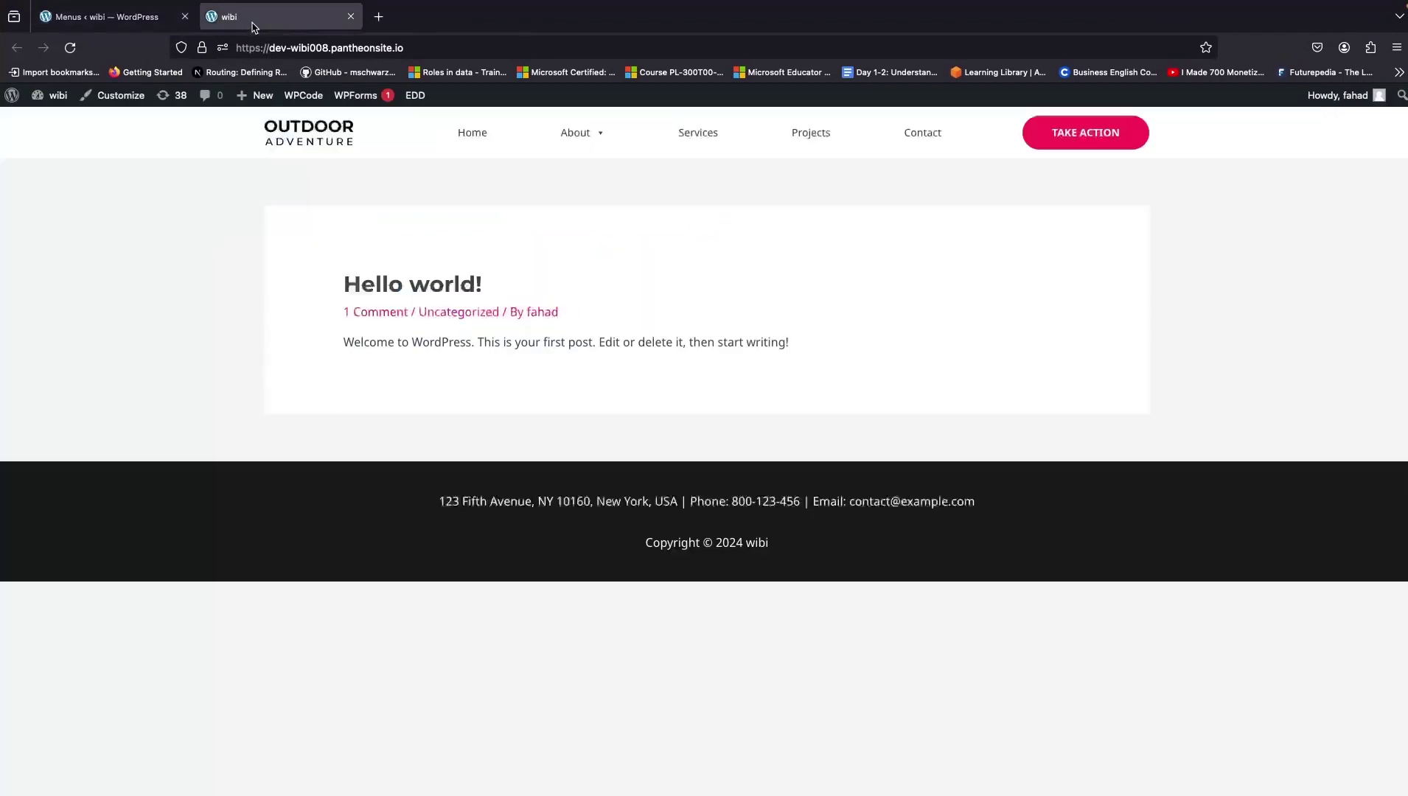
pyautogui.click(70, 48)
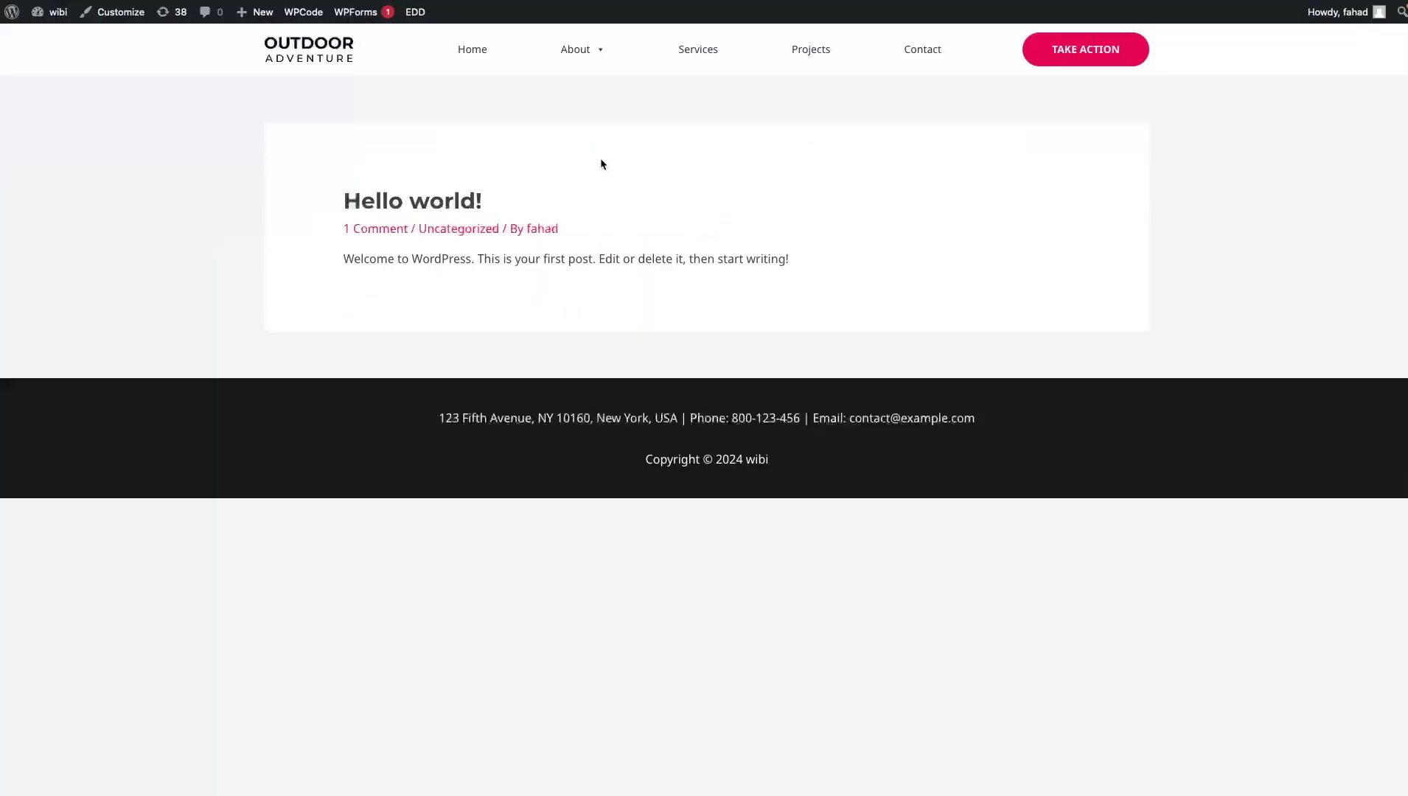
pyautogui.moveTo(598, 51)
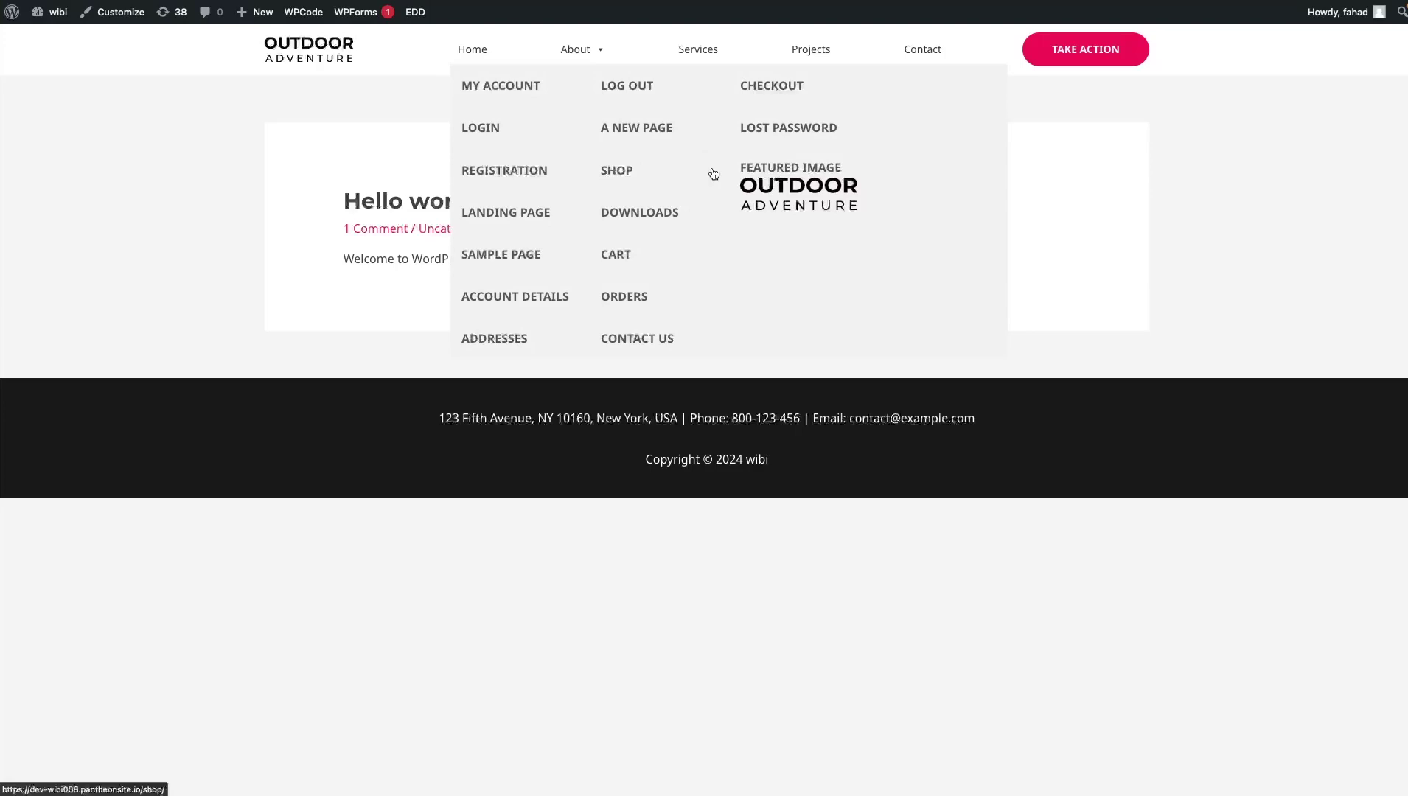
# Return to the Menus page and nest Cart, Checkout and My account as sub items under Shop
pyautogui.moveTo(111, 4)
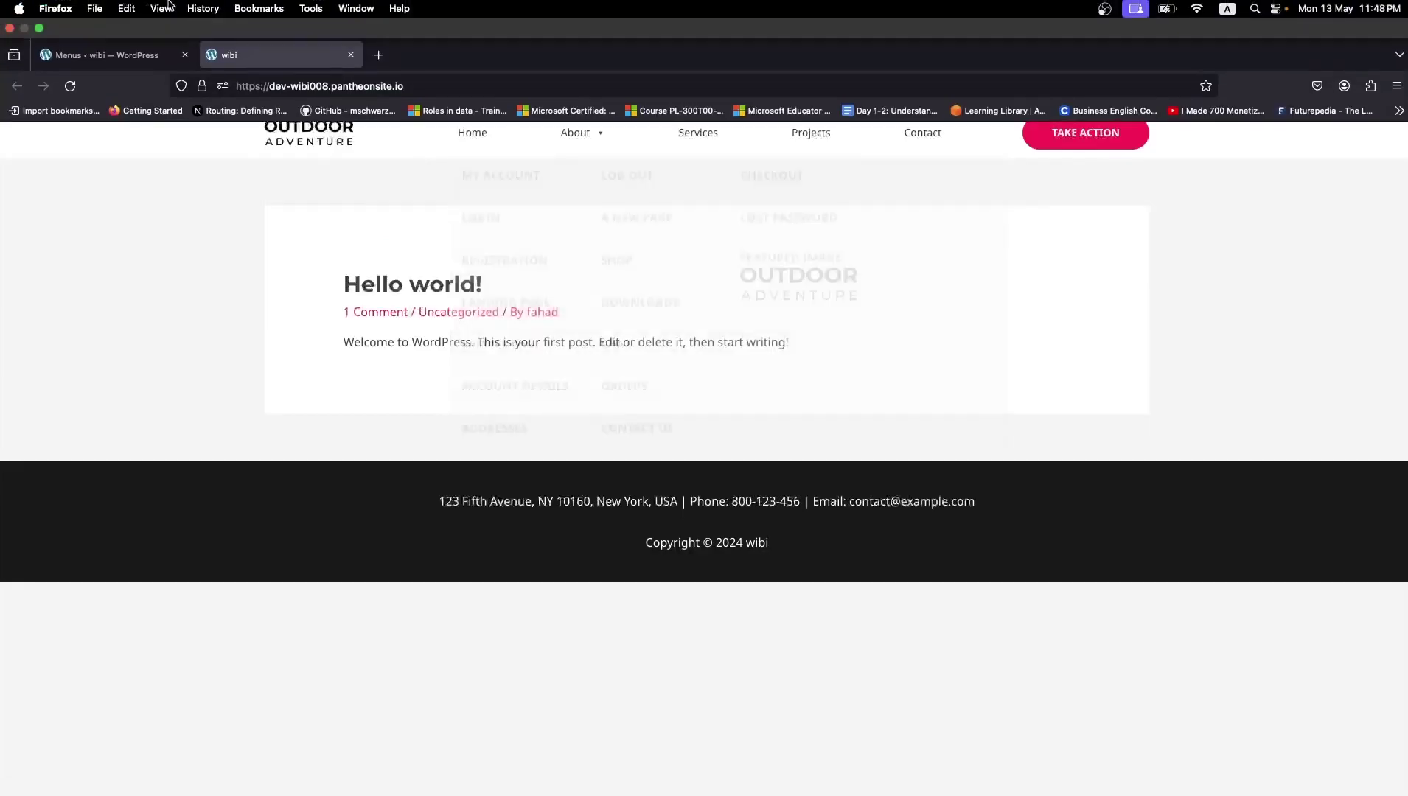
pyautogui.click(124, 51)
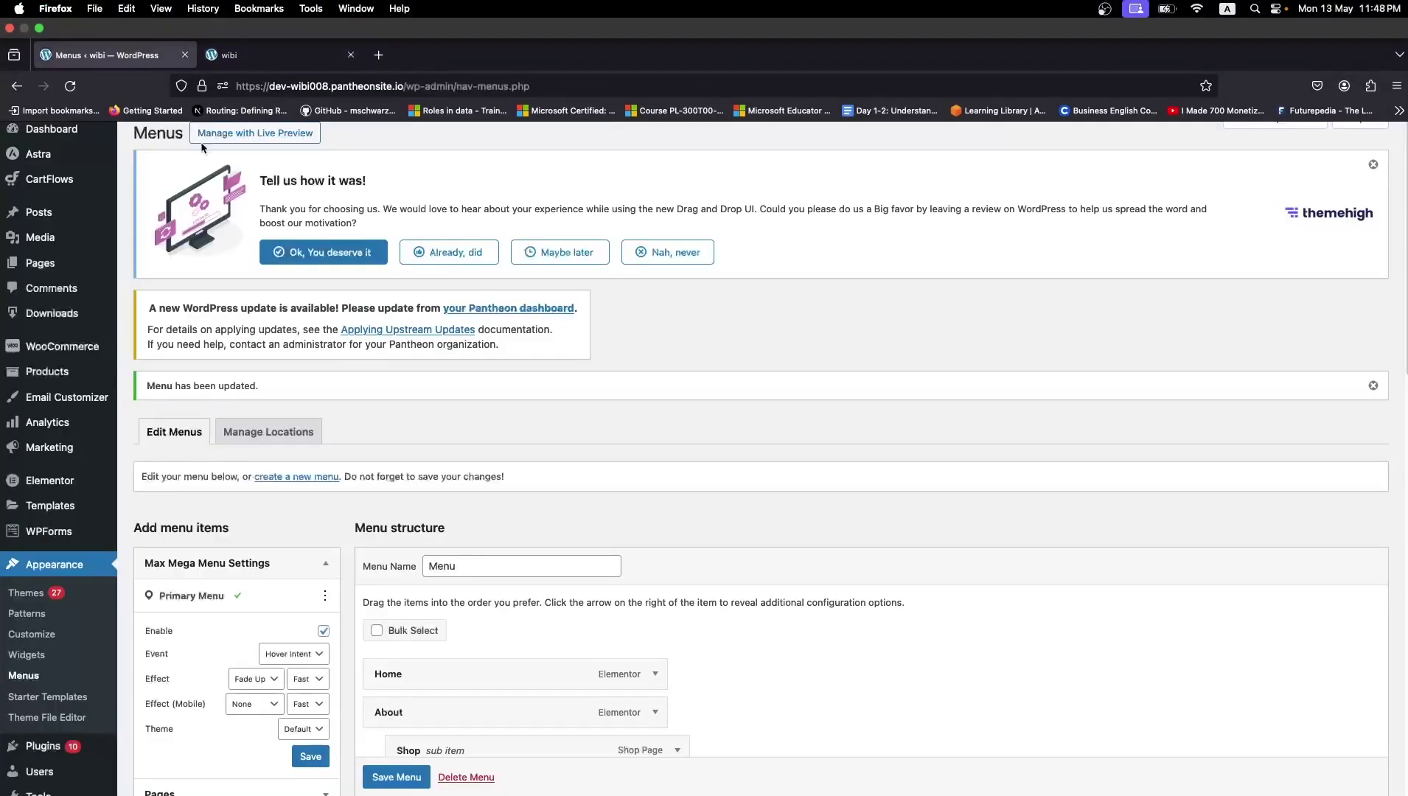
pyautogui.scroll(-10, 387, 525)
pyautogui.scroll(-2, 386, 526)
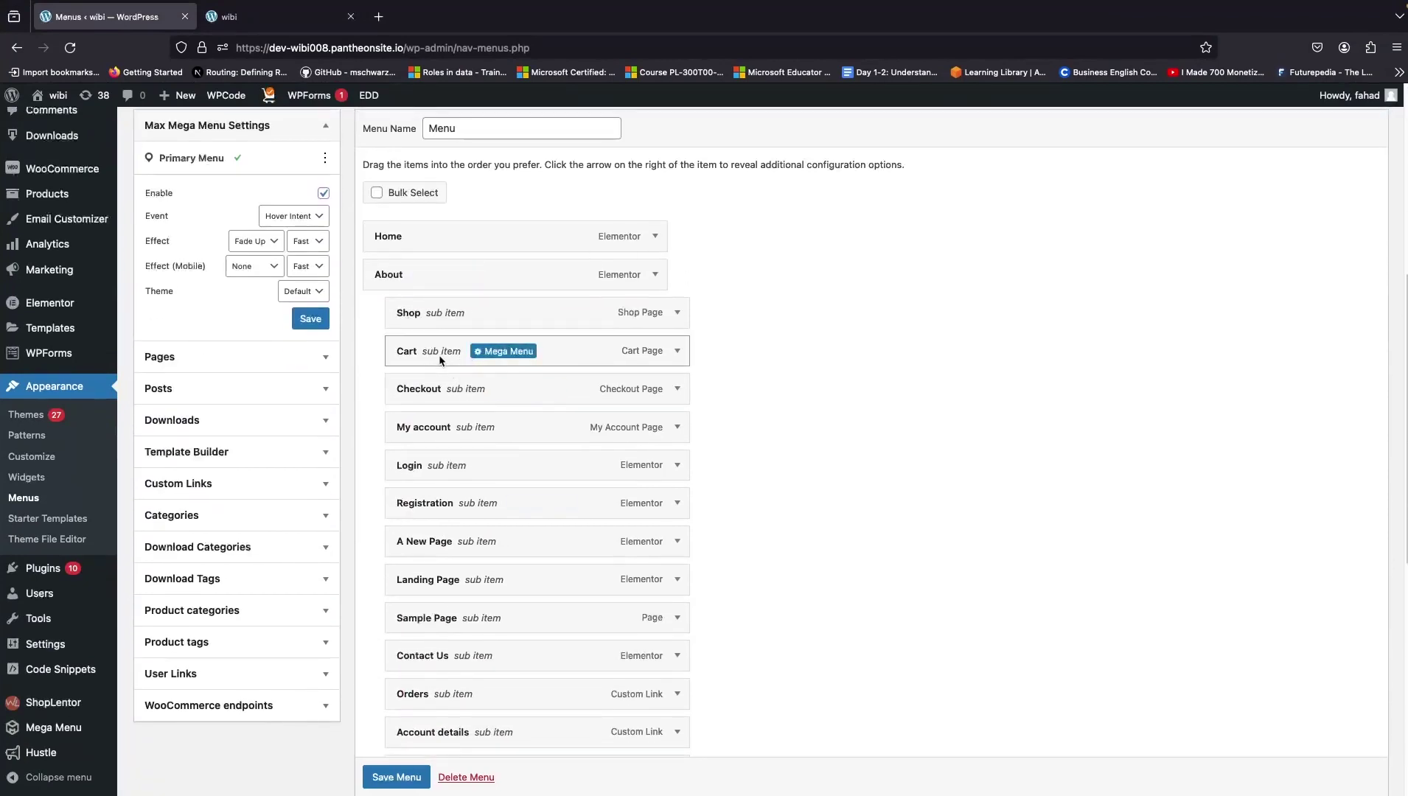
pyautogui.moveTo(435, 352); pyautogui.dragTo(466, 391)
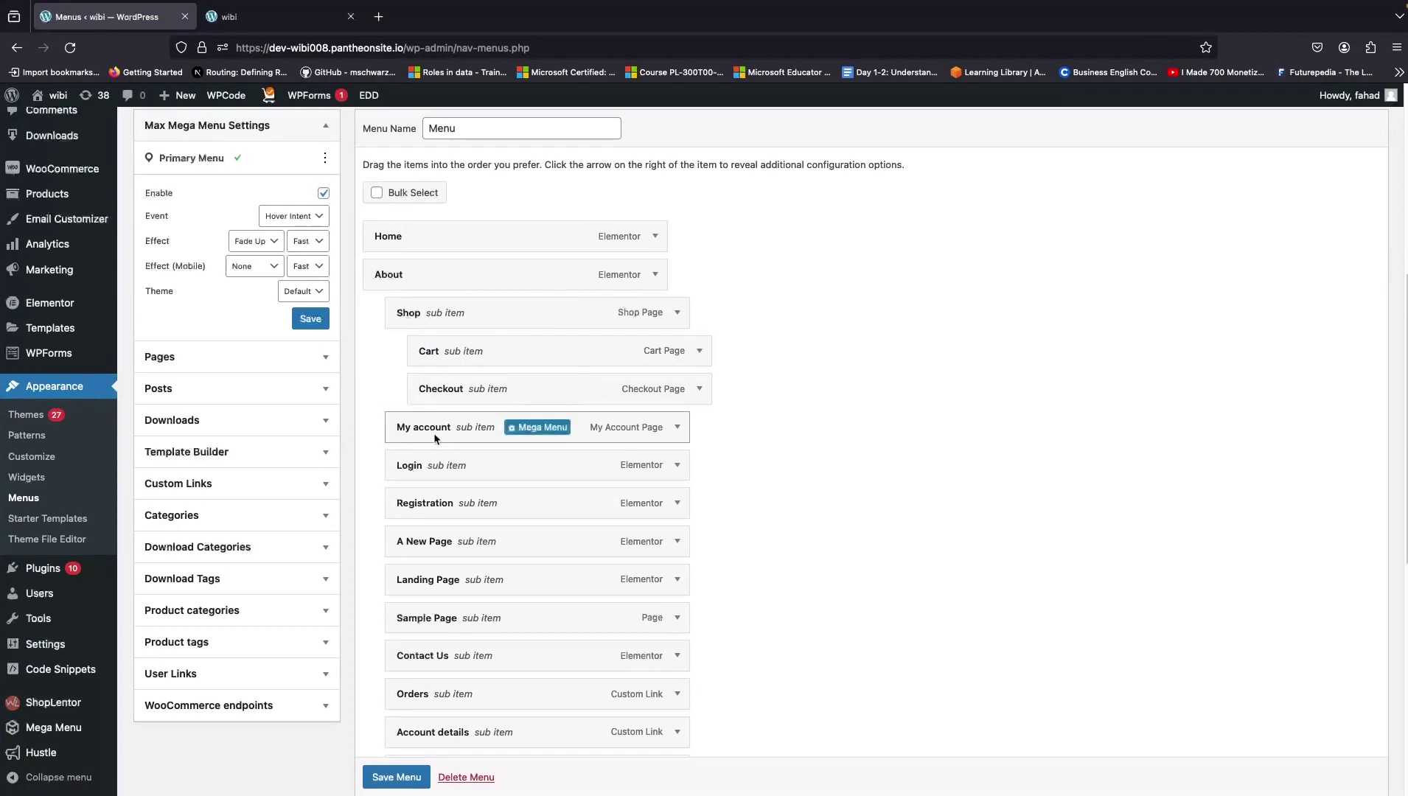
pyautogui.moveTo(436, 438); pyautogui.dragTo(457, 437)
# Nest Landing Page, Sample Page and Contact Us under A New Page, and move Orders and Addresses under Shop
pyautogui.scroll(-3, 443, 427)
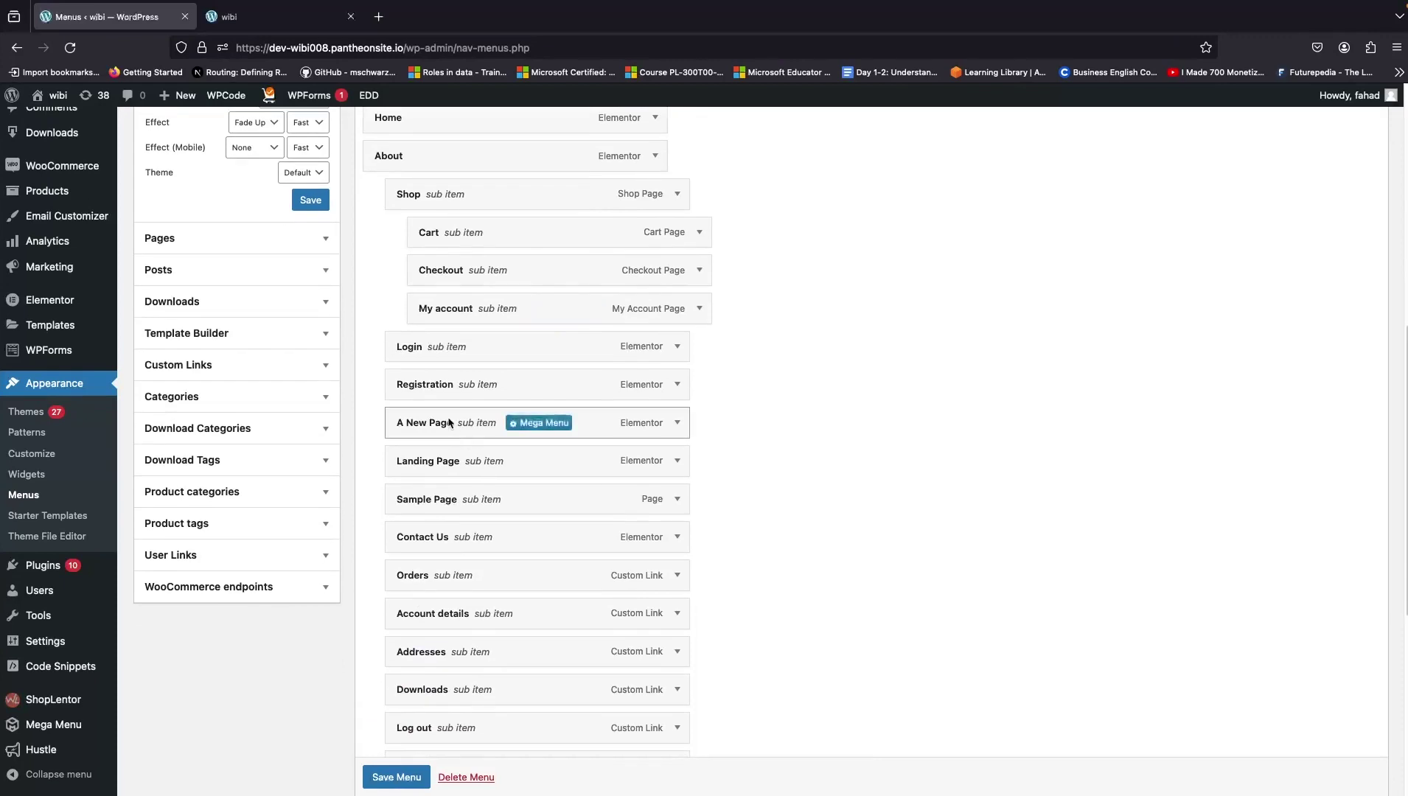
pyautogui.scroll(-2, 429, 414)
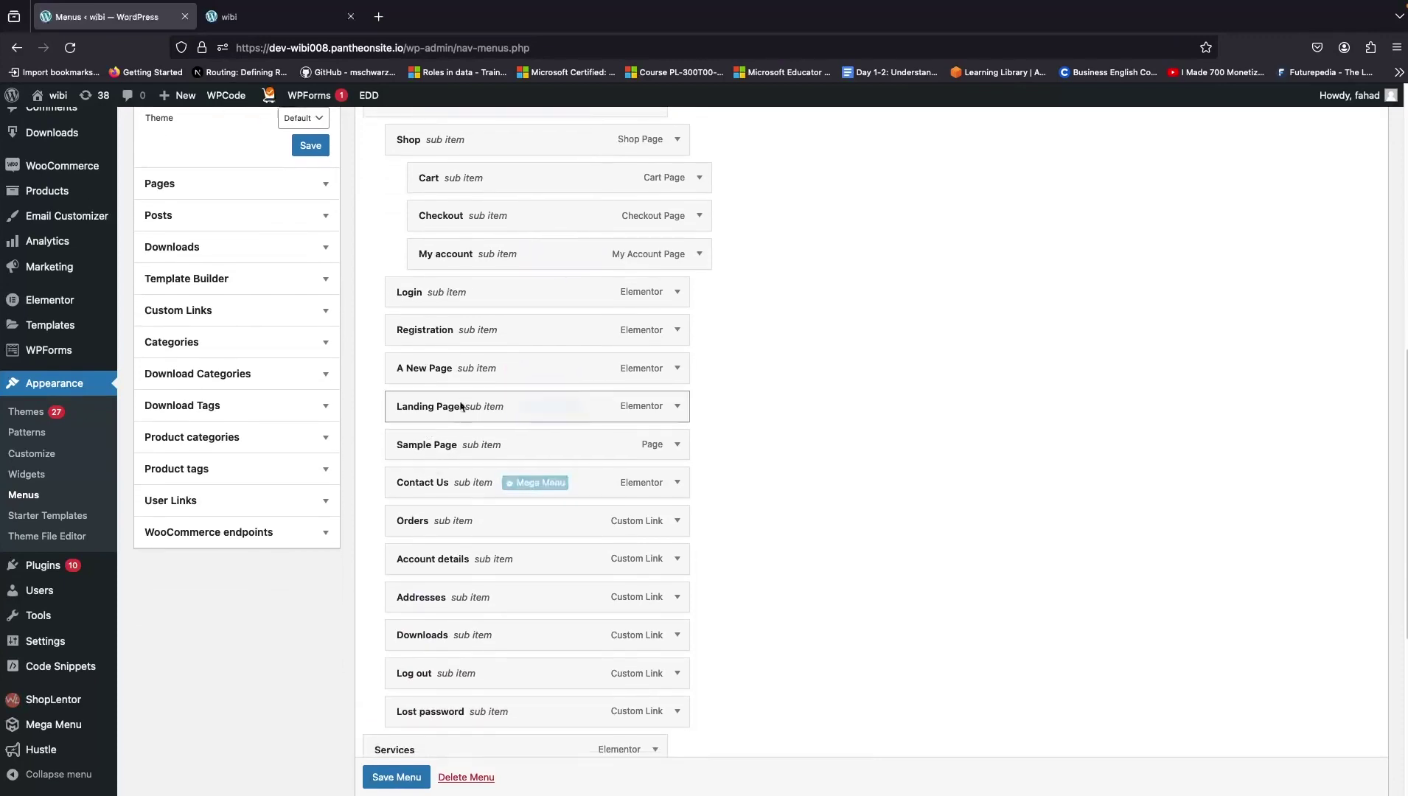
pyautogui.moveTo(466, 414); pyautogui.dragTo(439, 259)
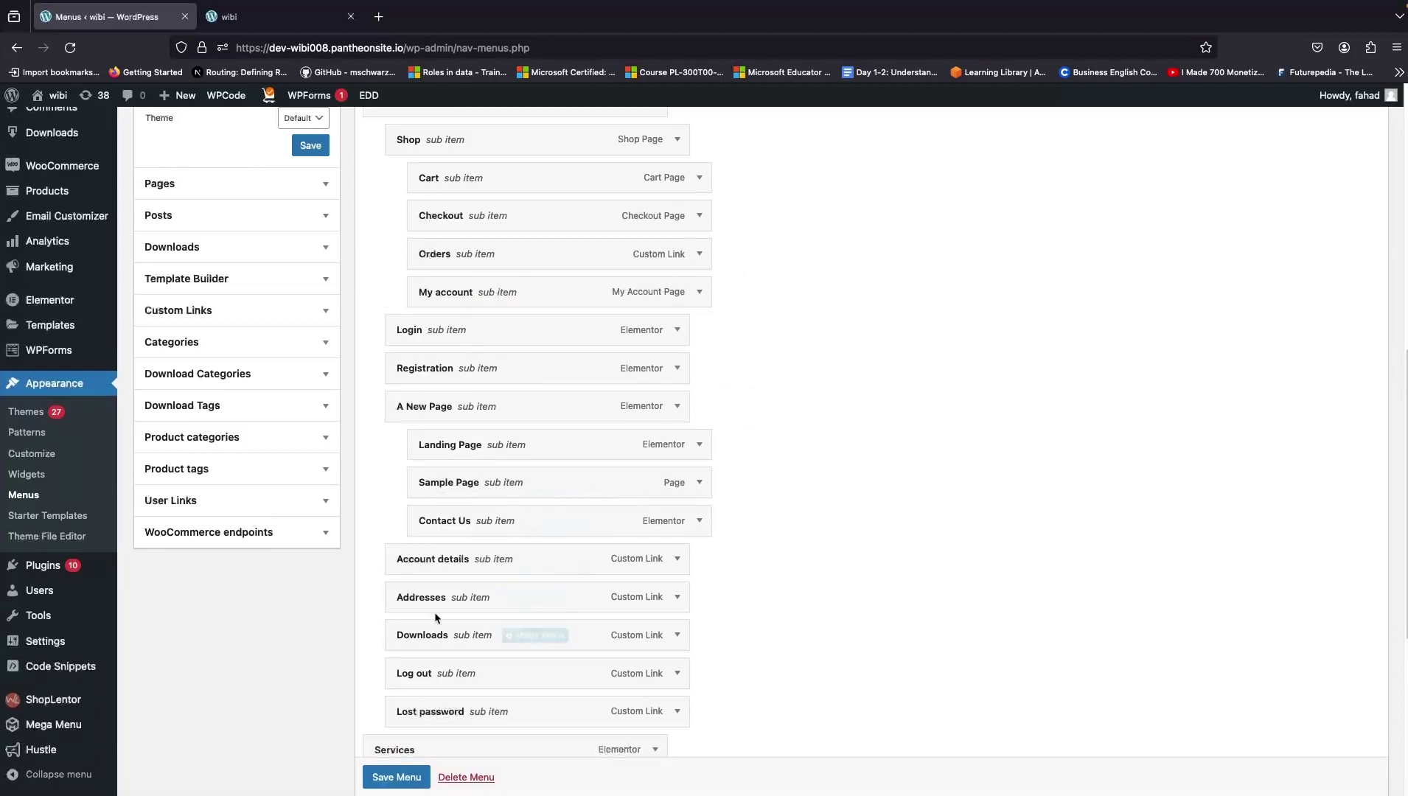
pyautogui.moveTo(451, 606); pyautogui.dragTo(476, 331)
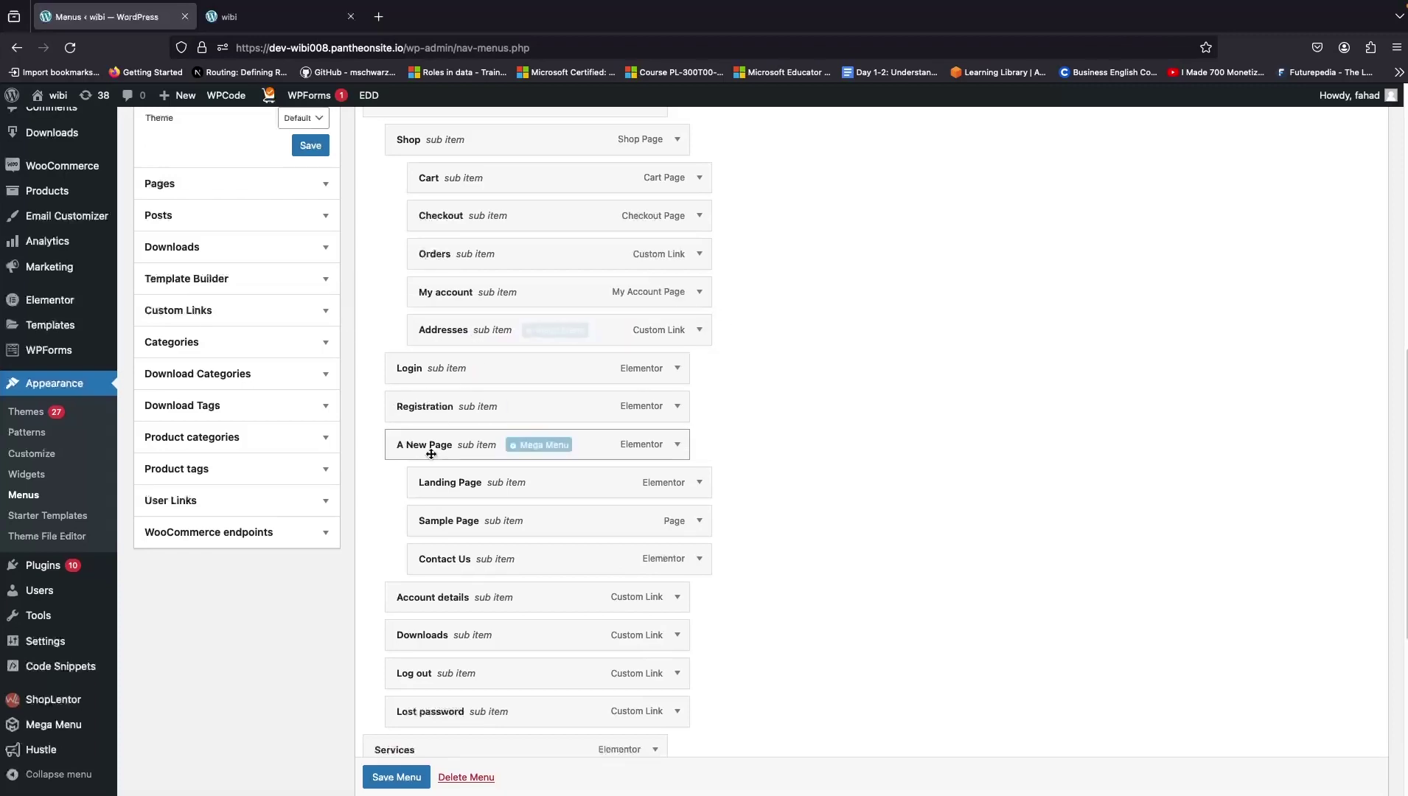
# Move Registration and Login under A New Page, between Landing Page and Sample Page, with Login first
pyautogui.scroll(-2, 395, 531)
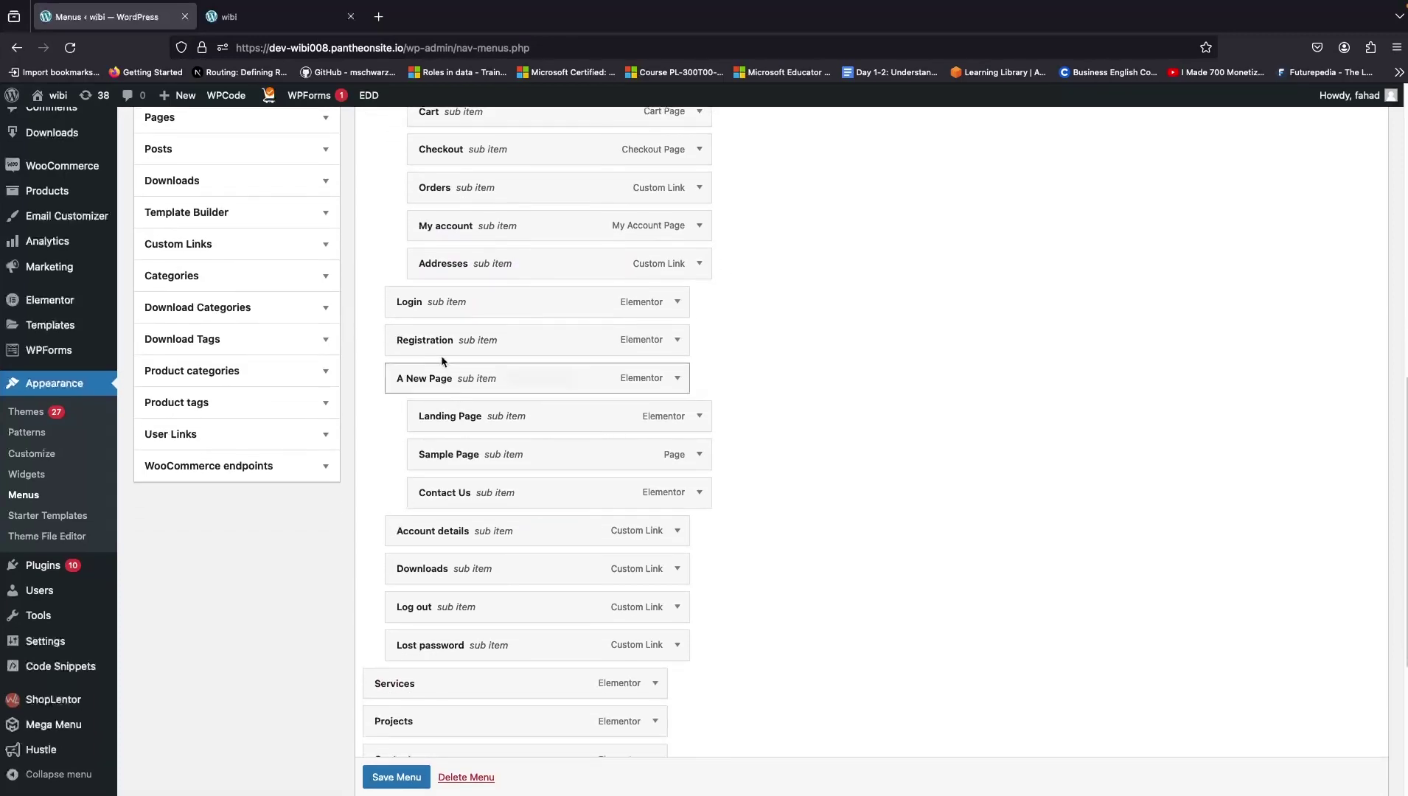
pyautogui.moveTo(442, 343); pyautogui.dragTo(458, 413)
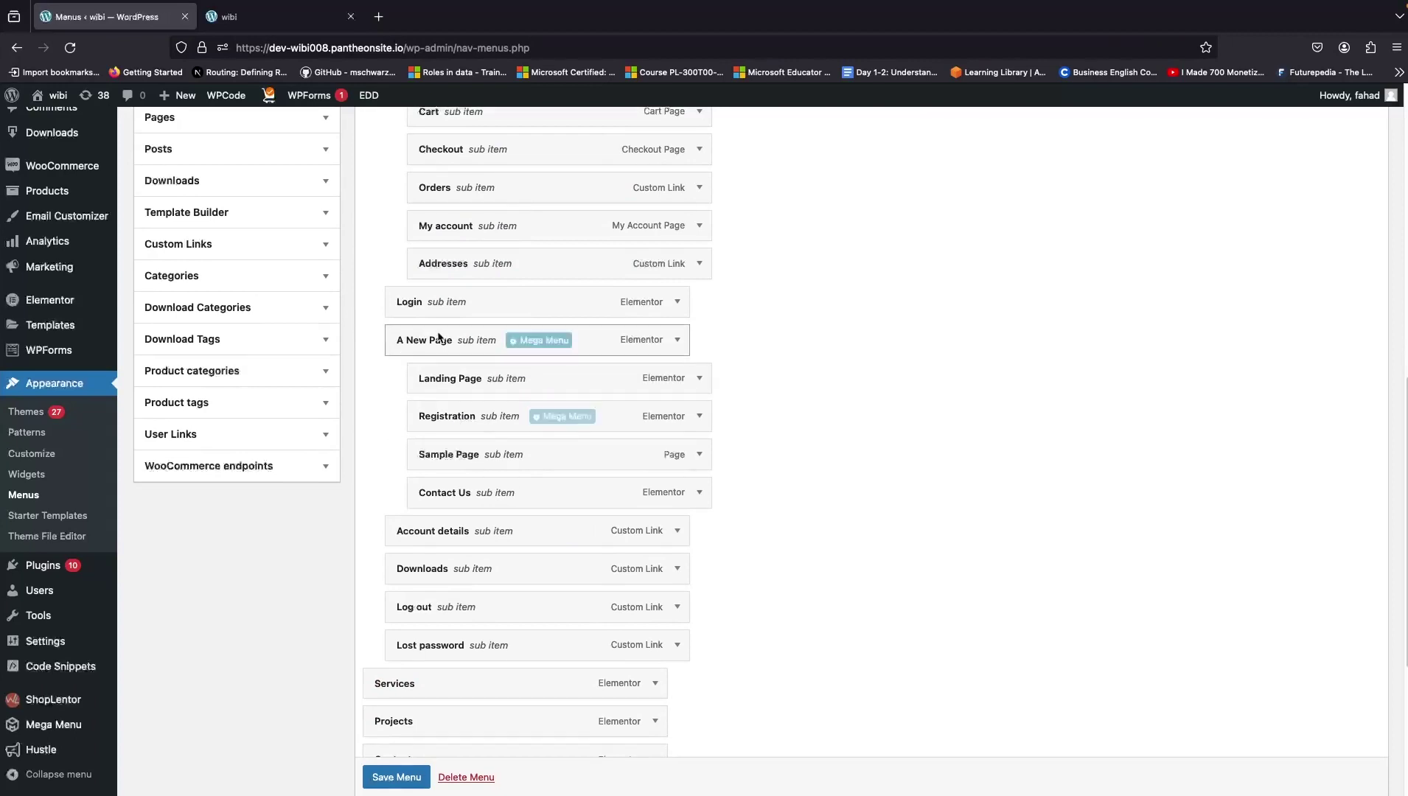
pyautogui.moveTo(440, 302); pyautogui.dragTo(443, 372)
pyautogui.scroll(-2, 438, 530)
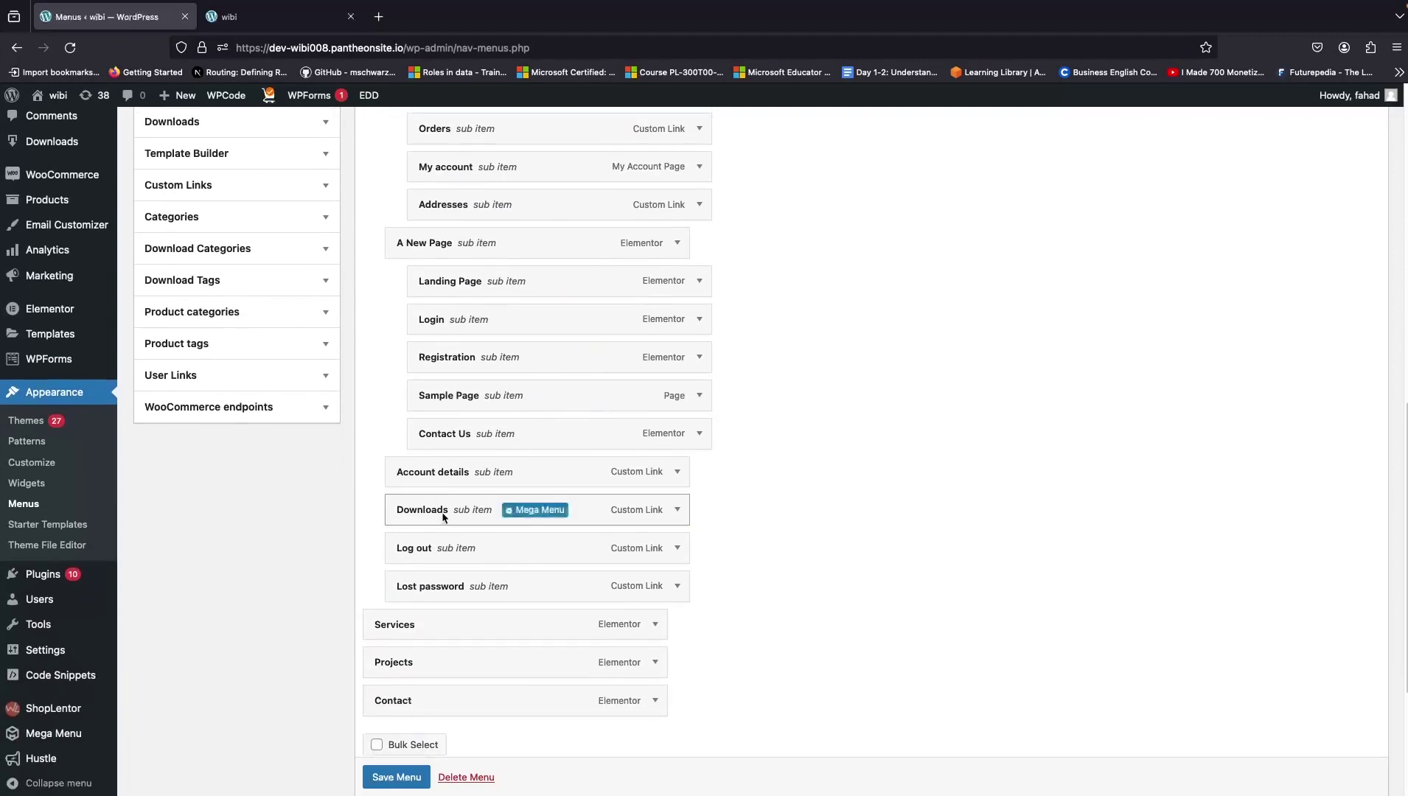
# Nest Downloads, Log out and Lost password under Account details and save the menu
pyautogui.moveTo(446, 516); pyautogui.dragTo(478, 511)
pyautogui.moveTo(433, 558); pyautogui.dragTo(481, 584)
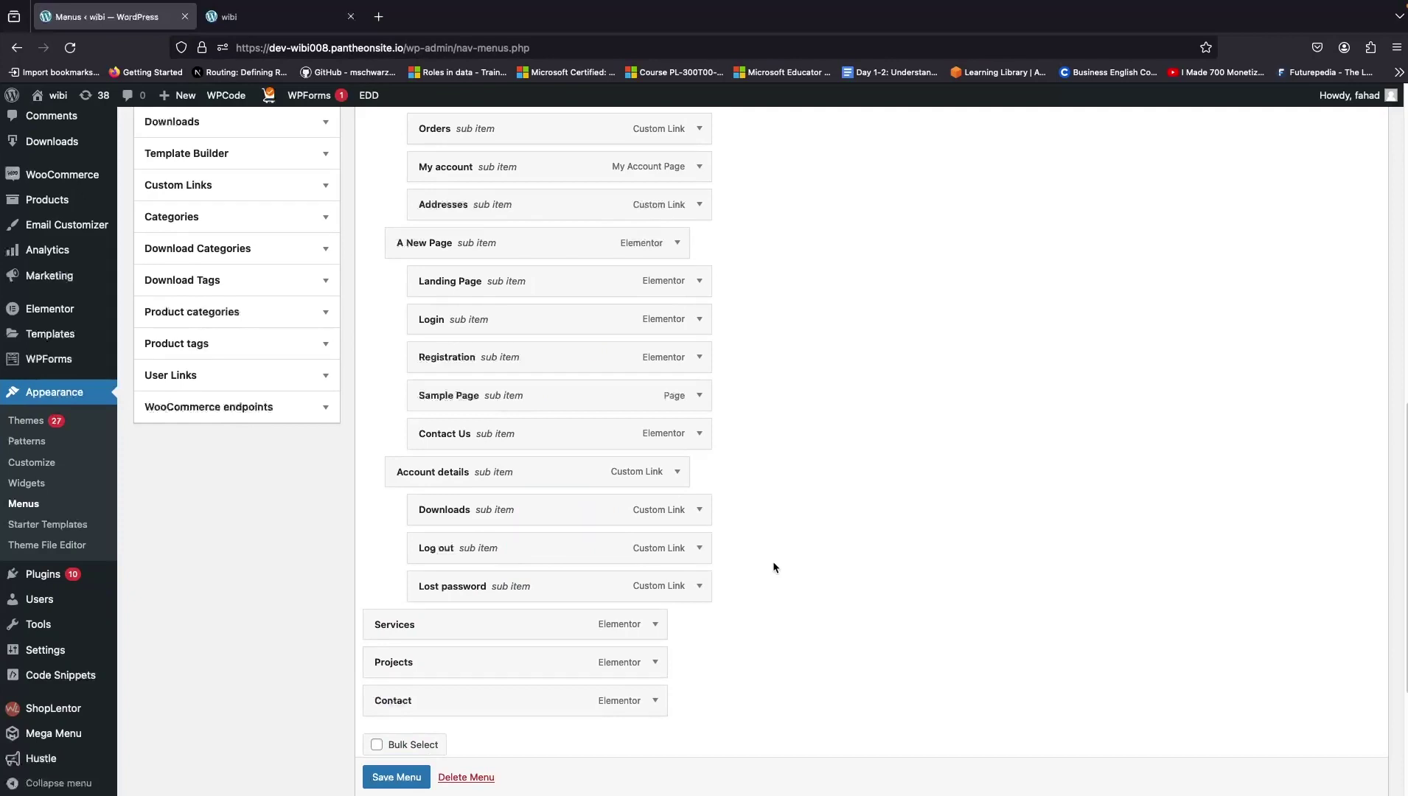
pyautogui.click(412, 784)
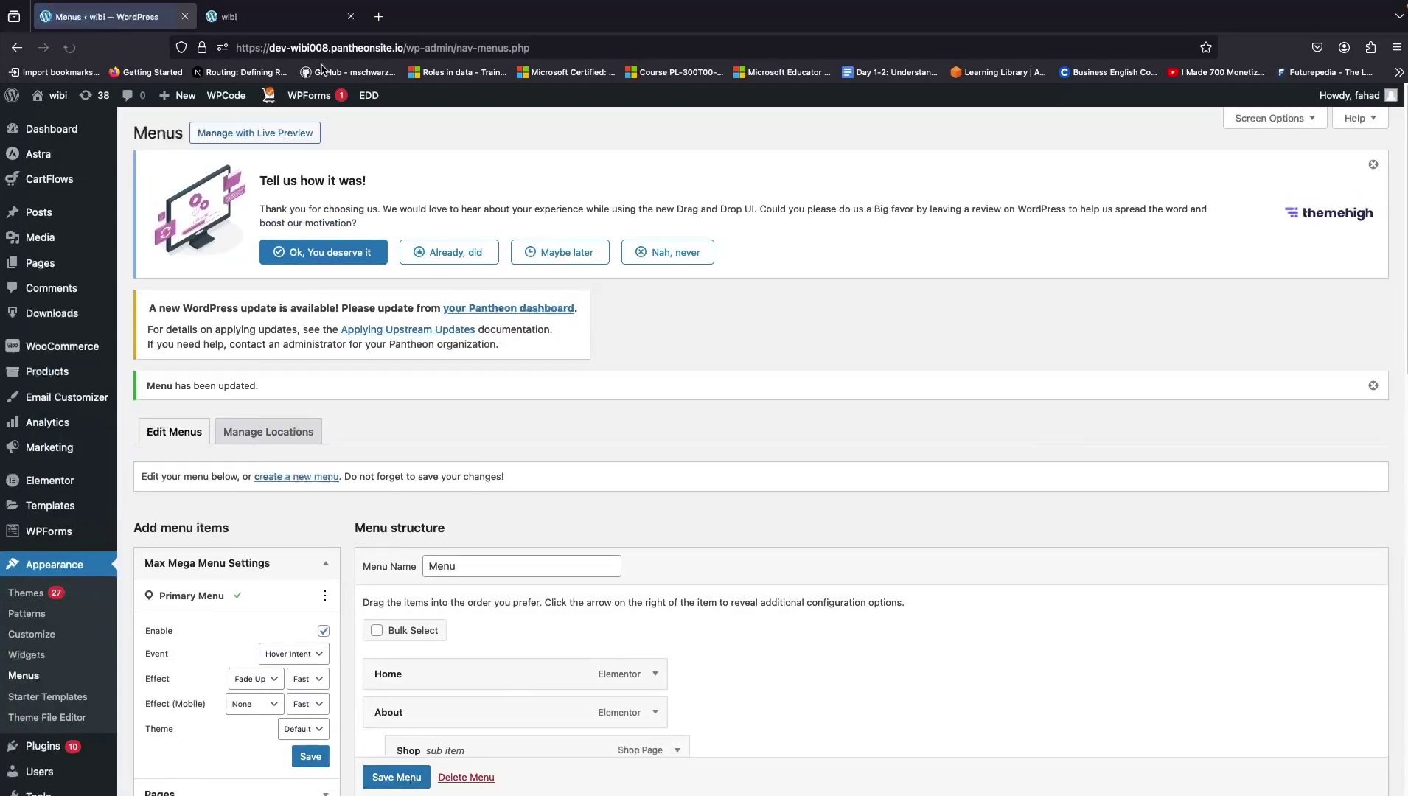
# Go back to the live site and check the regrouped items in the About mega menu
pyautogui.click(273, 16)
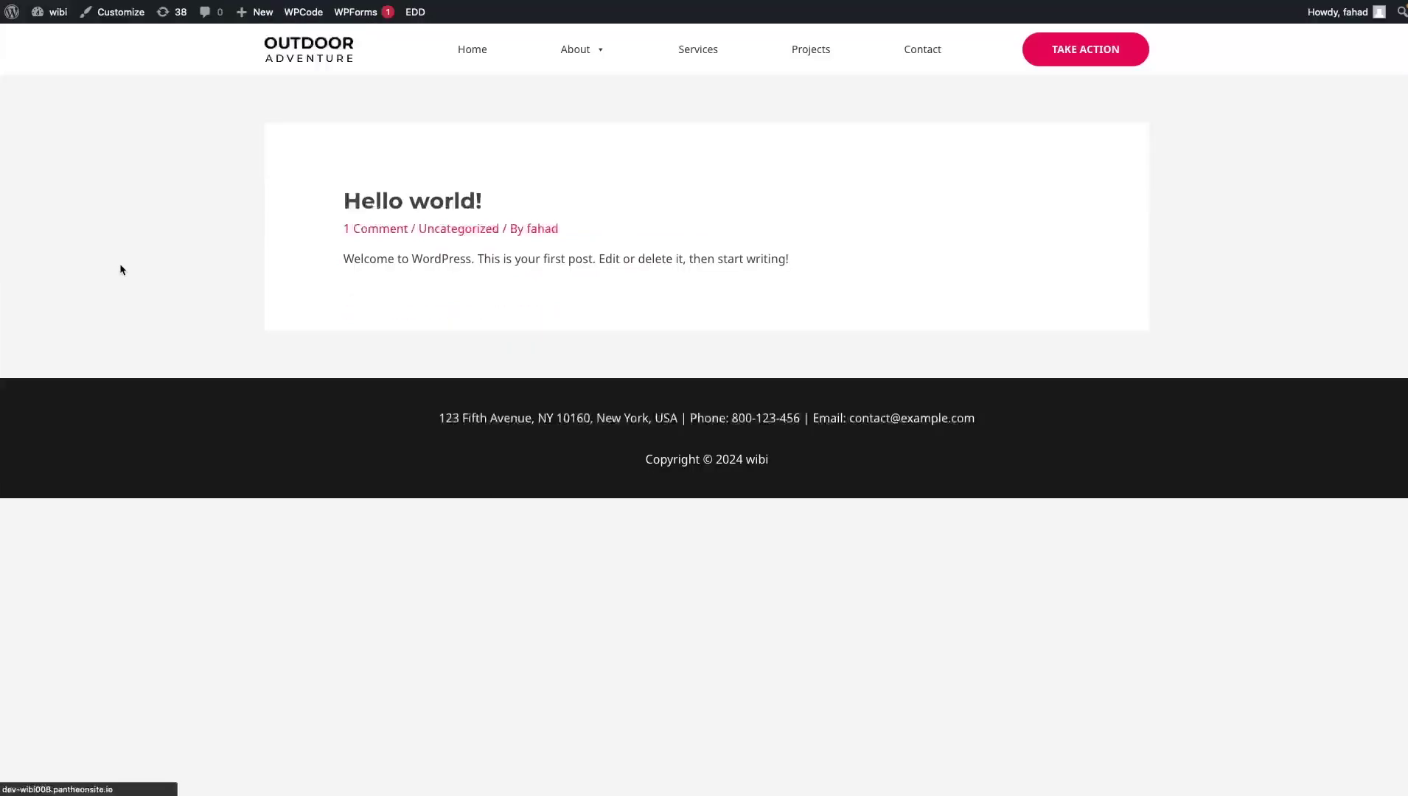
pyautogui.moveTo(598, 54)
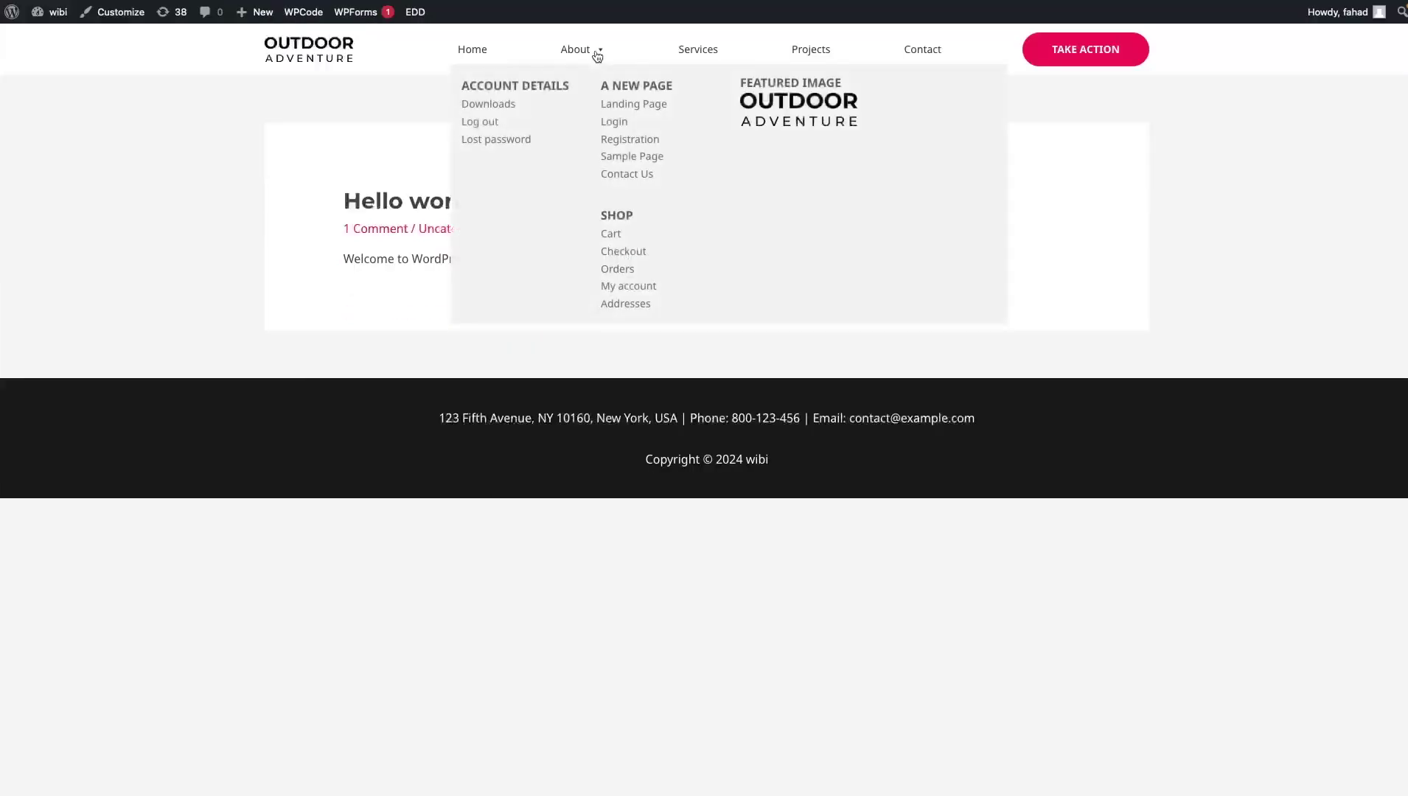